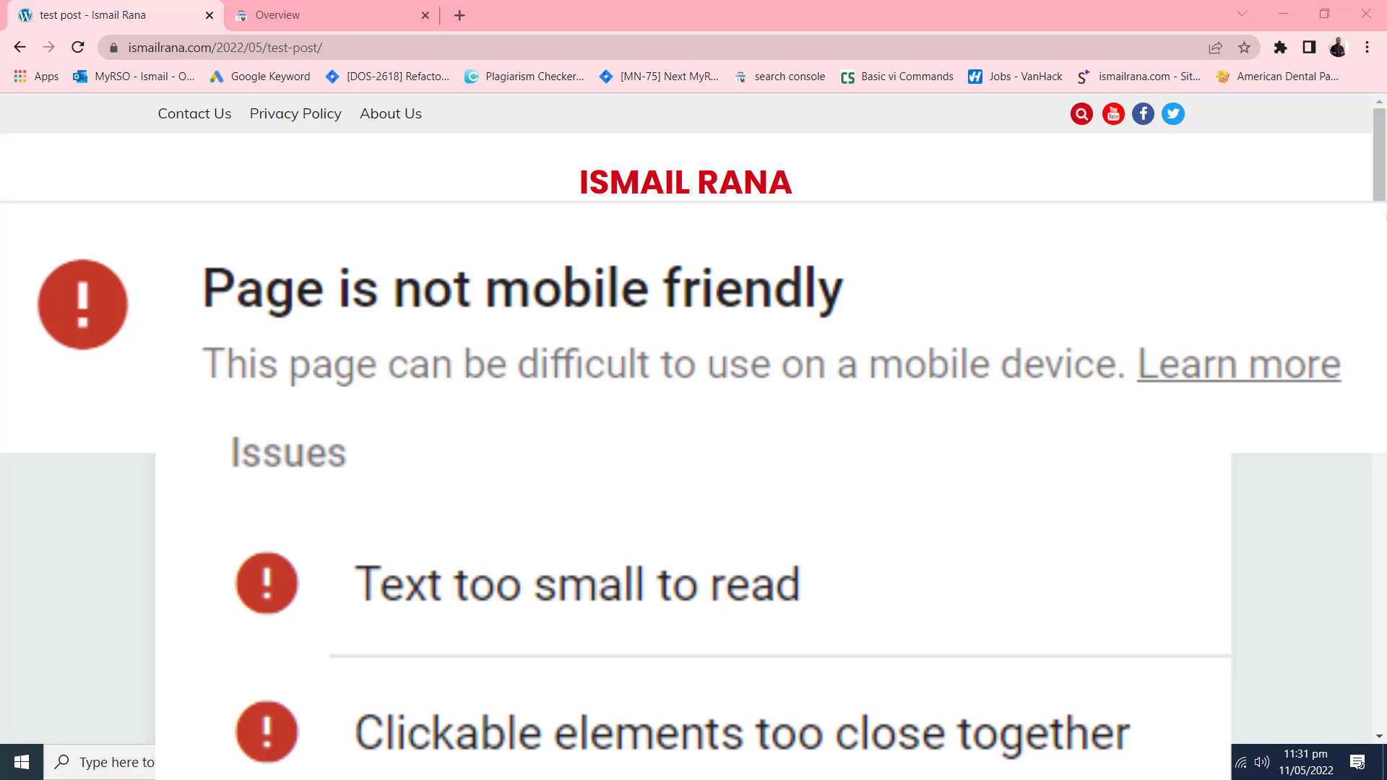
Step: Scroll through the test post, then look at the Search Console overview
{"action": "scroll", "coordinate": [1383, 200], "scroll_direction": "down", "scroll_amount": 2}
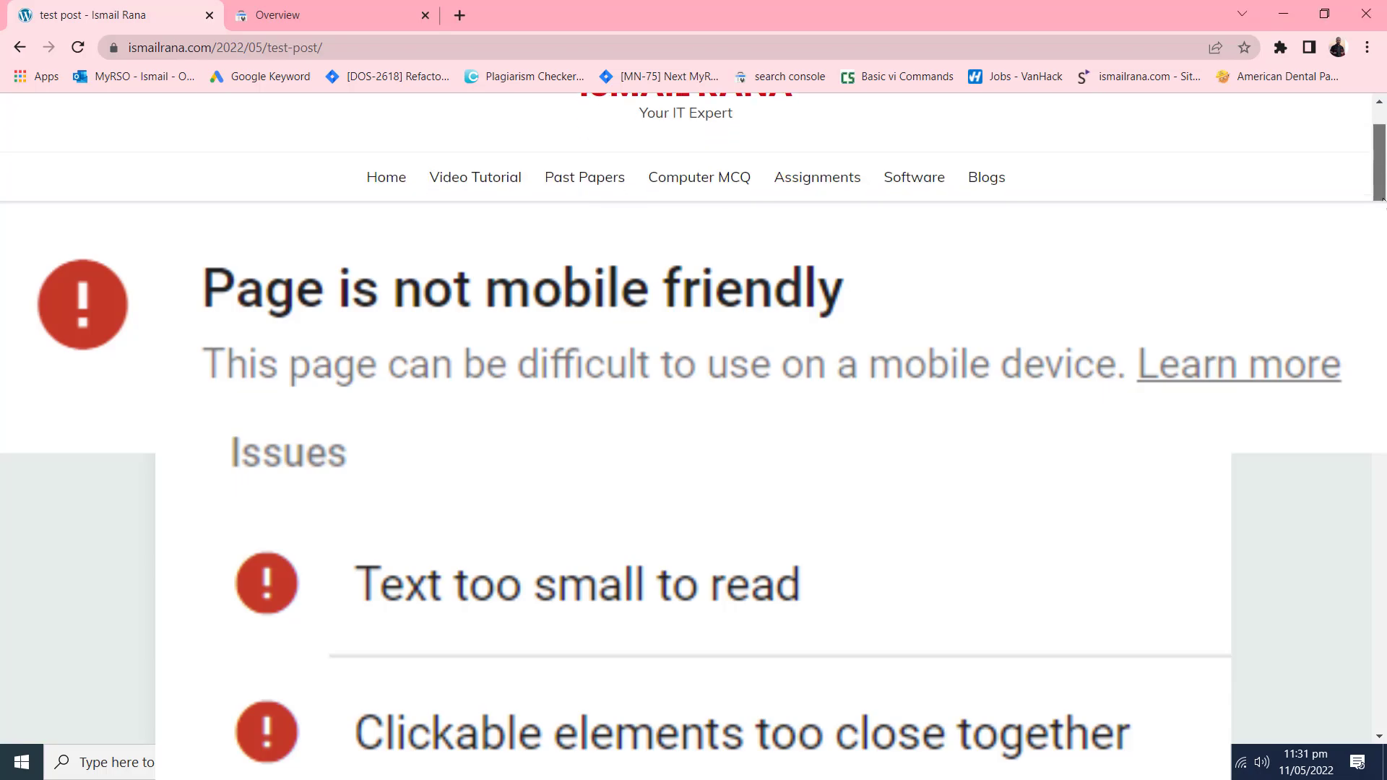
{"action": "scroll", "coordinate": [1383, 200], "scroll_direction": "down", "scroll_amount": 1}
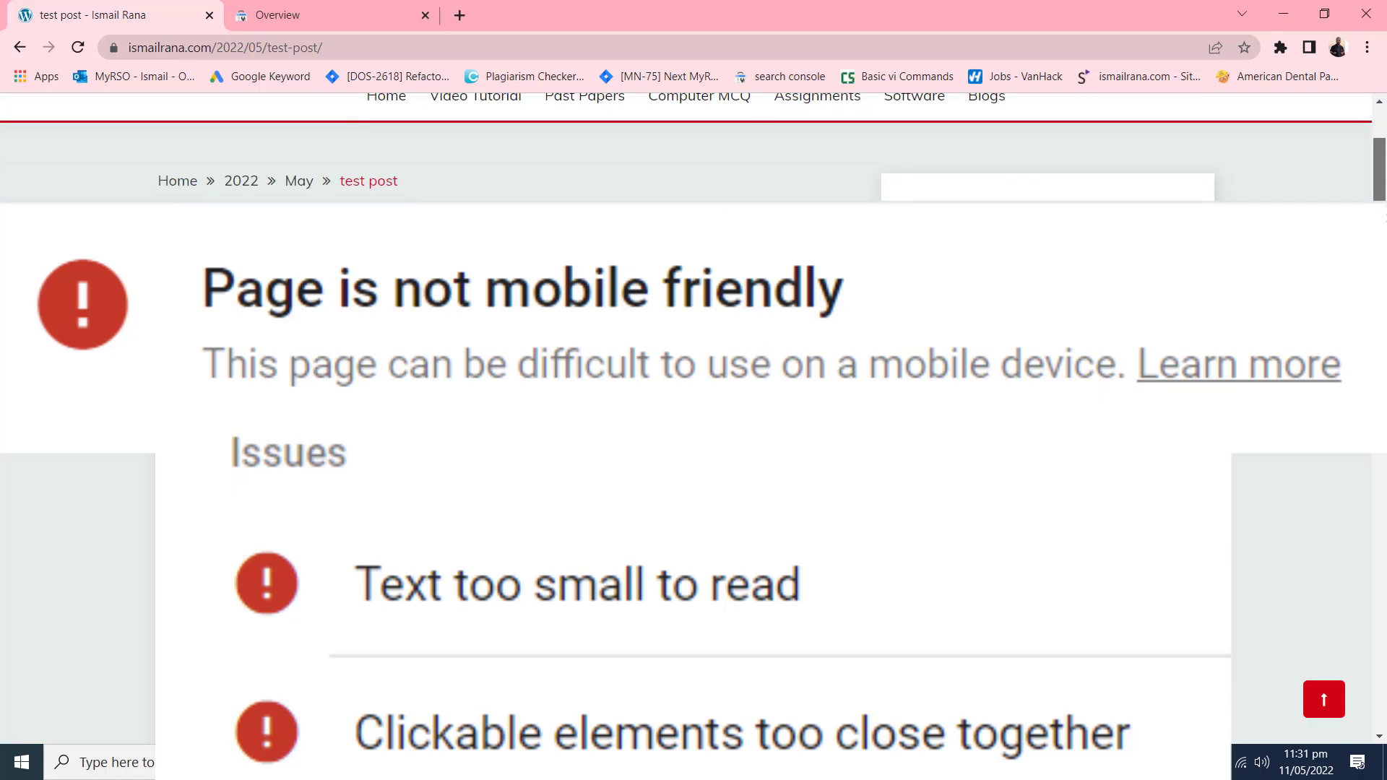
{"action": "scroll", "coordinate": [686, 147], "scroll_direction": "down", "scroll_amount": 10}
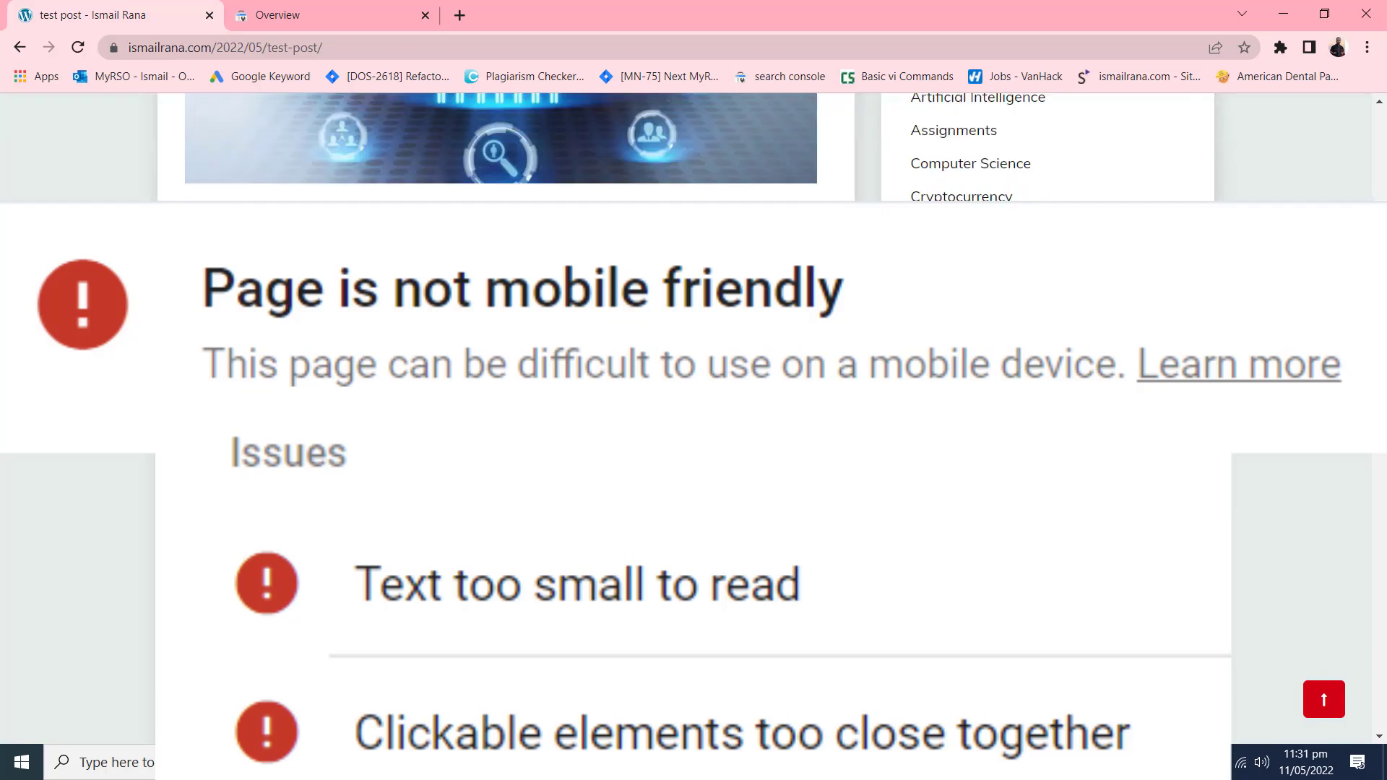
{"action": "scroll", "coordinate": [1385, 340], "scroll_direction": "up", "scroll_amount": 10}
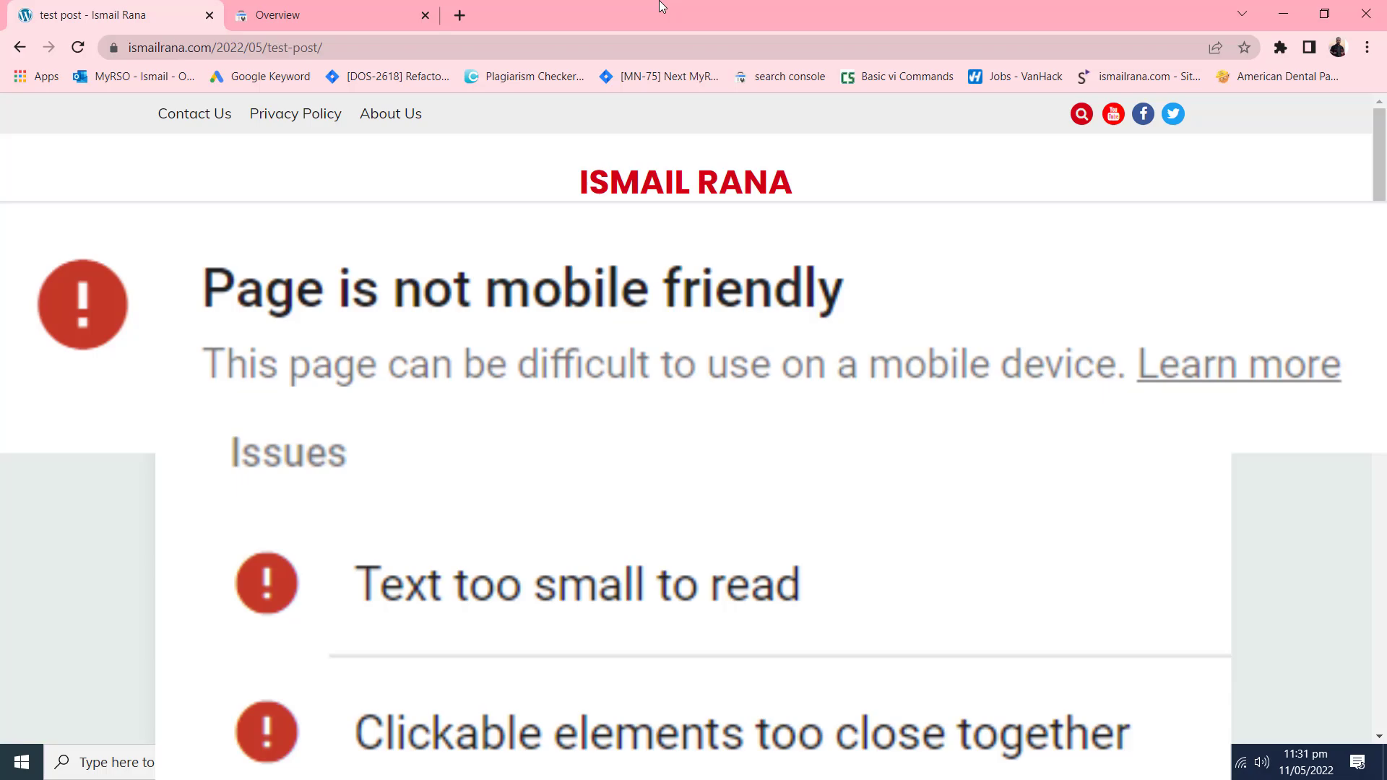
{"action": "left_click", "coordinate": [337, 9]}
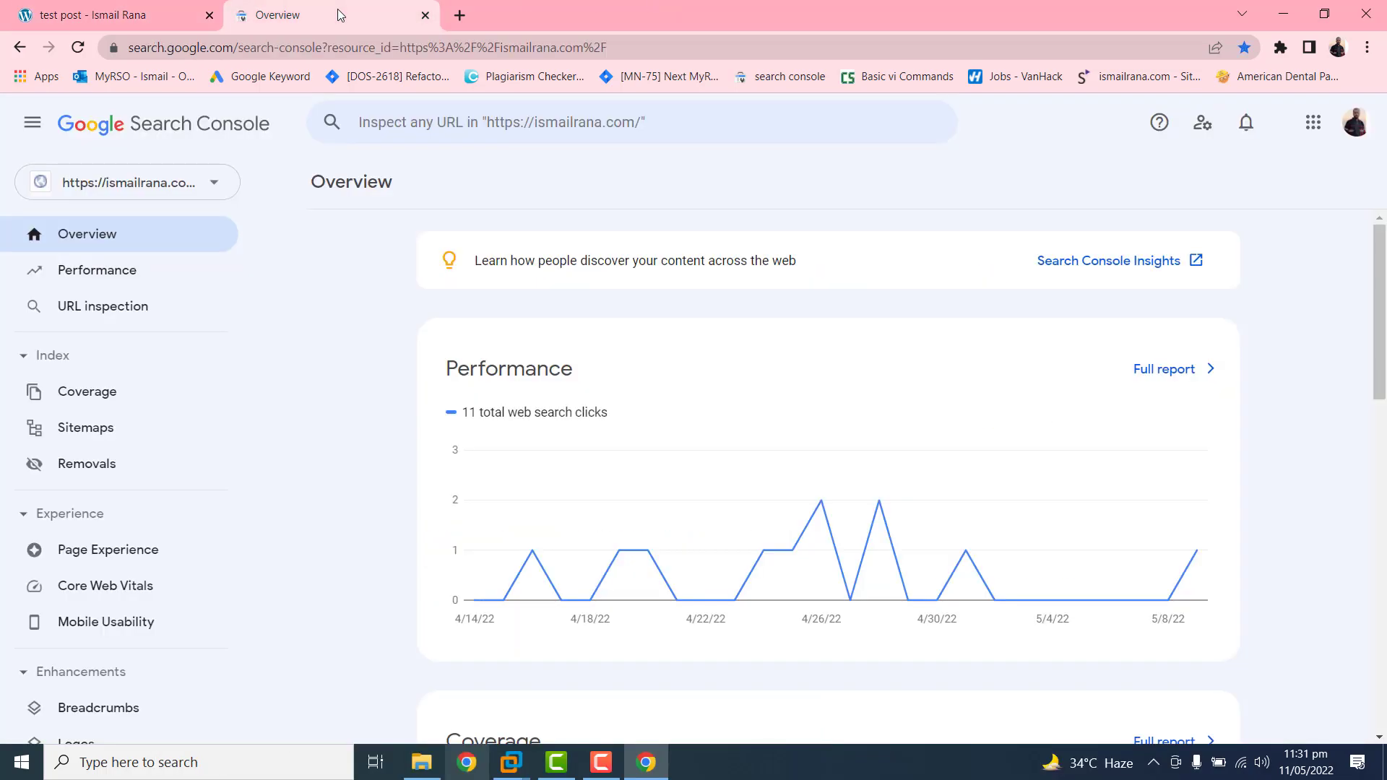
Step: Copy the test post's URL from the address bar and return to Search Console
{"action": "left_click", "coordinate": [139, 6]}
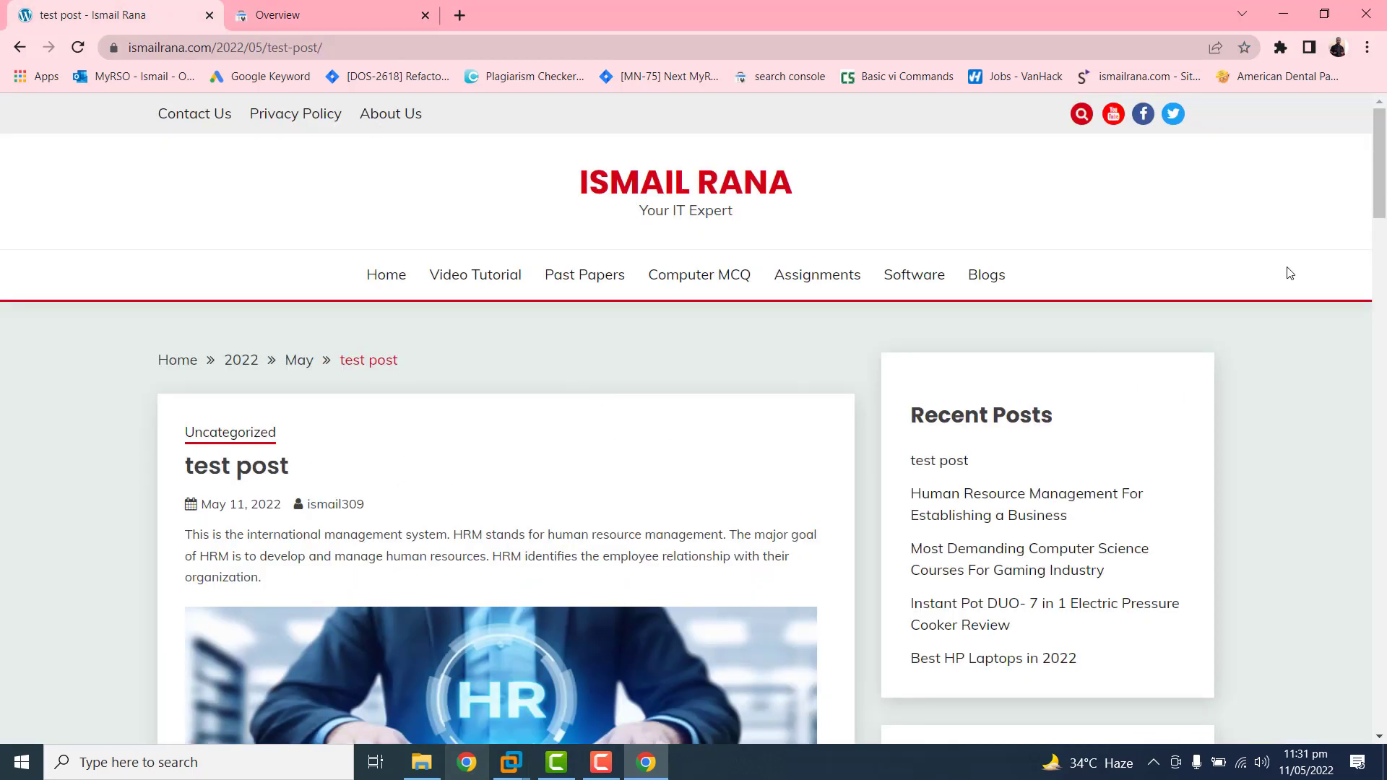
{"action": "left_click_drag", "start_coordinate": [1380, 191], "coordinate": [1367, 533]}
{"action": "key", "text": "Home"}
{"action": "left_click", "coordinate": [367, 45]}
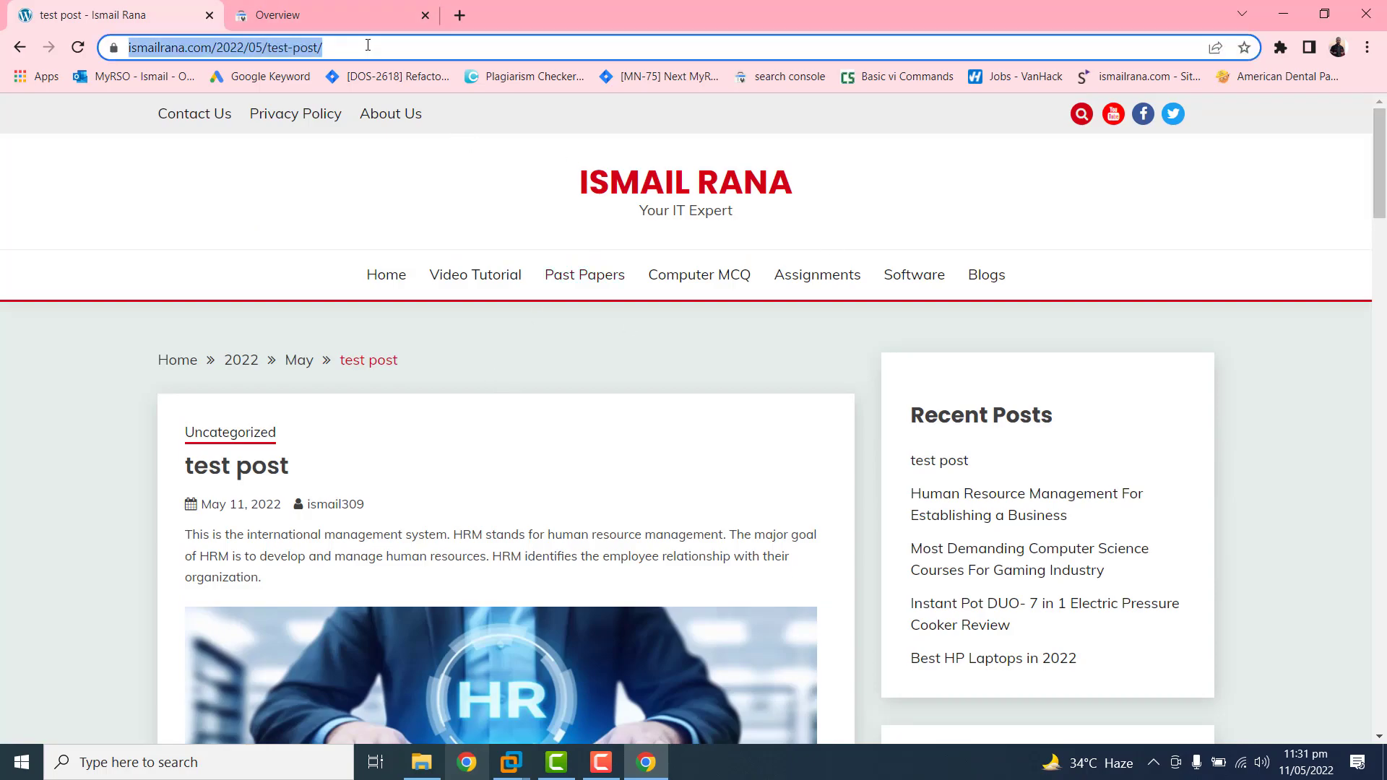
{"action": "left_click", "coordinate": [328, 15]}
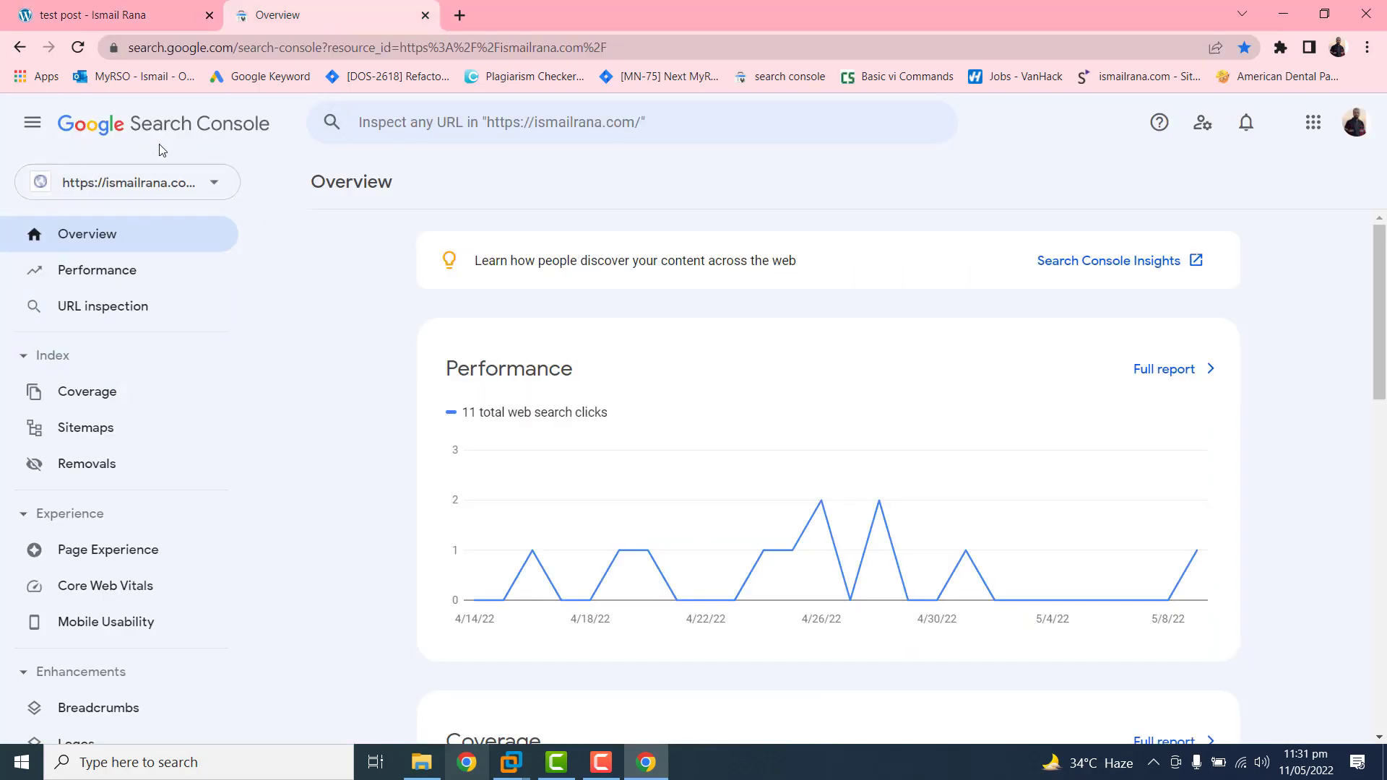
Step: Inspect the pasted test post URL and run a live test, revealing it is not mobile friendly
{"action": "left_click", "coordinate": [94, 315]}
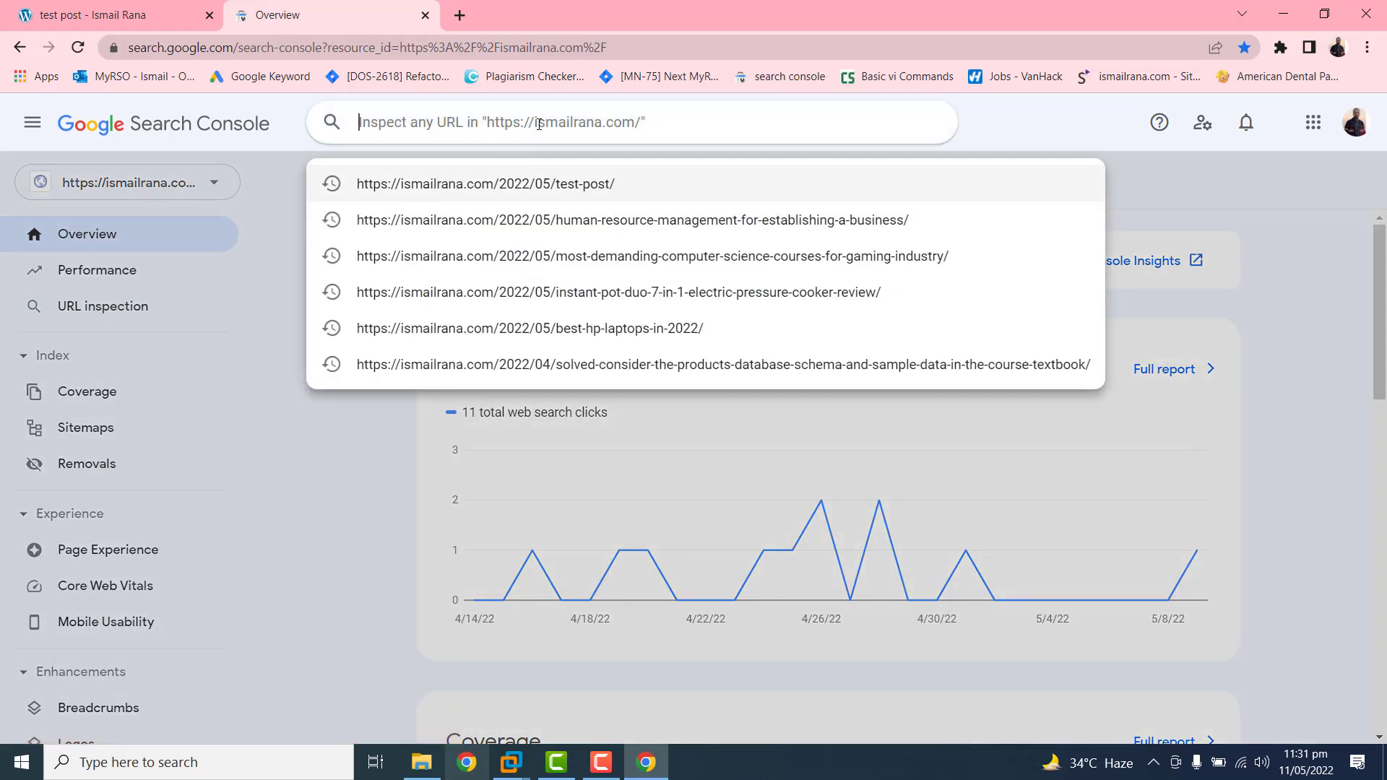
{"action": "type", "text": "https://ismailrana.com/2022/05/test-post/"}
{"action": "key", "text": "Return"}
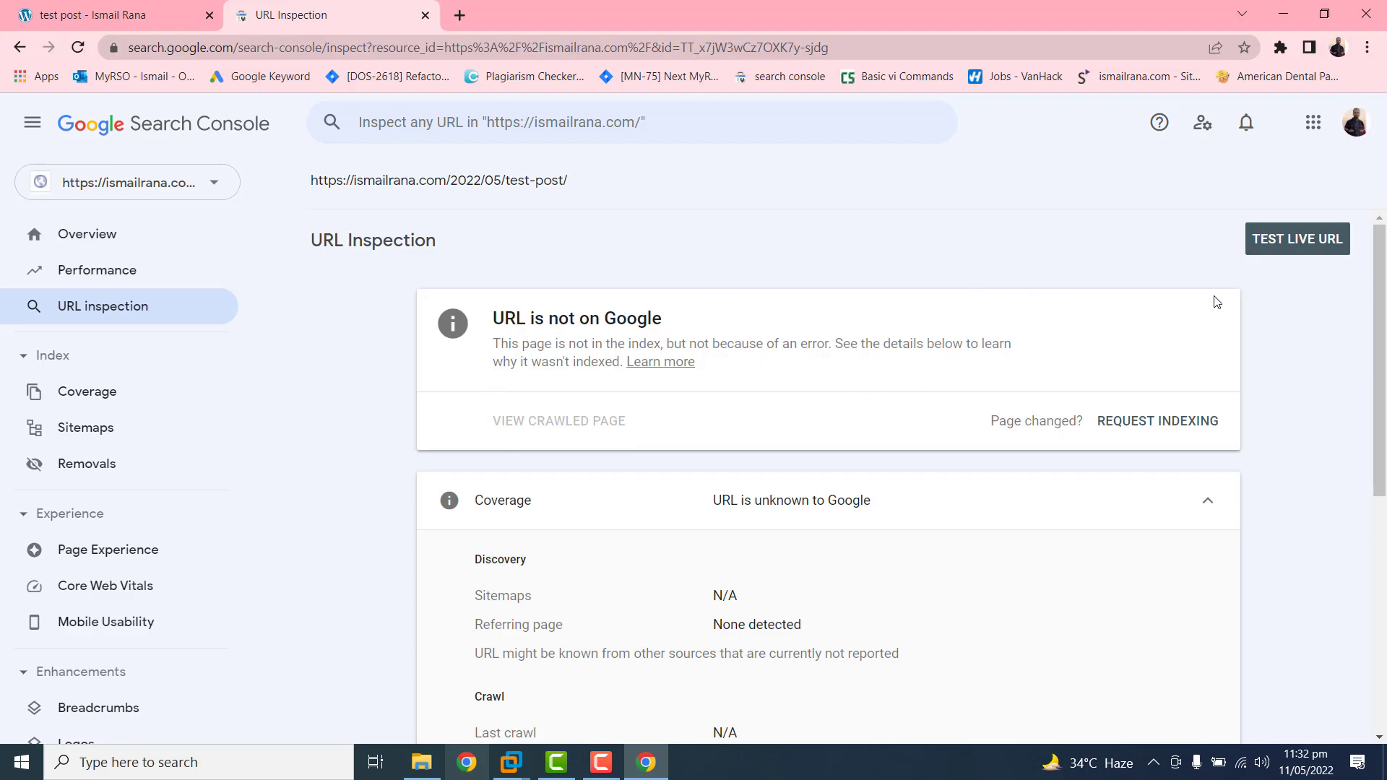
{"action": "left_click", "coordinate": [1298, 247]}
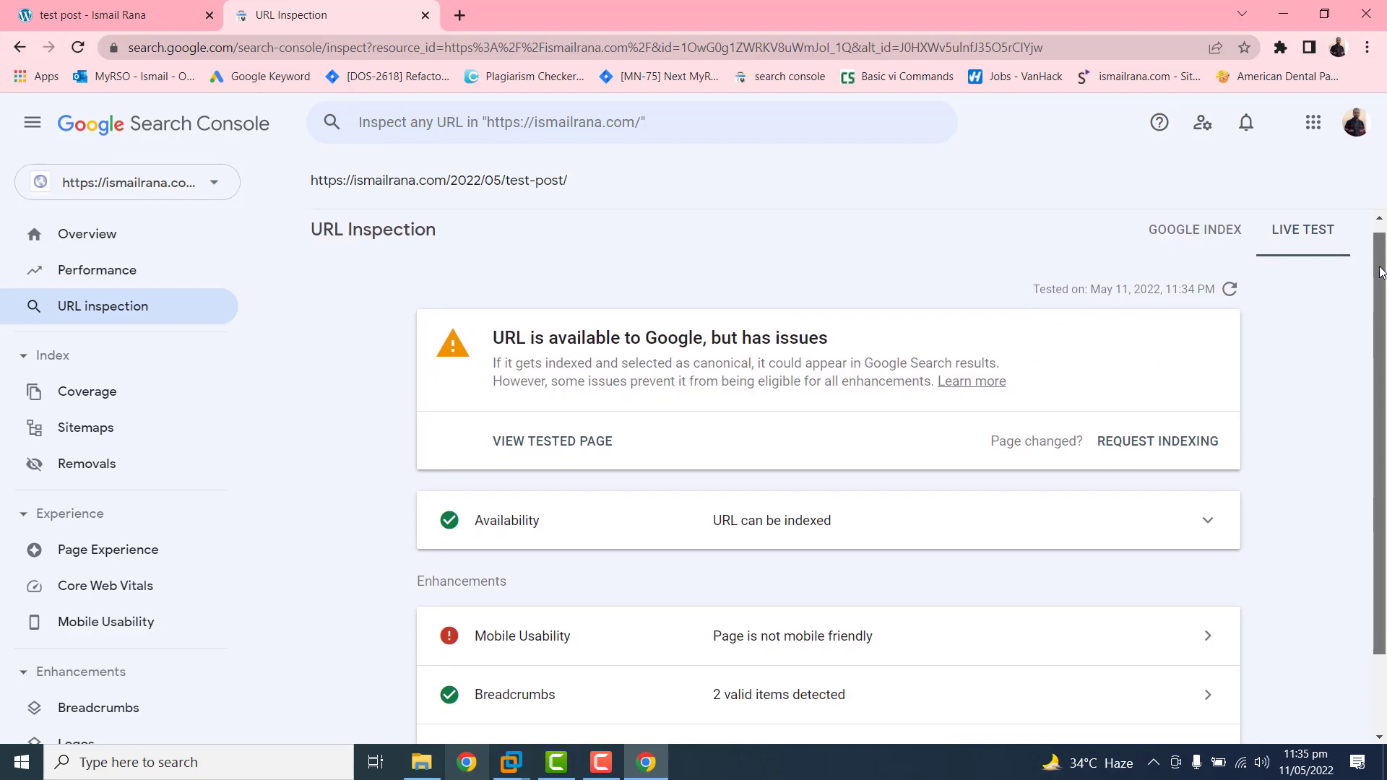
{"action": "left_click_drag", "start_coordinate": [1380, 262], "coordinate": [1383, 291]}
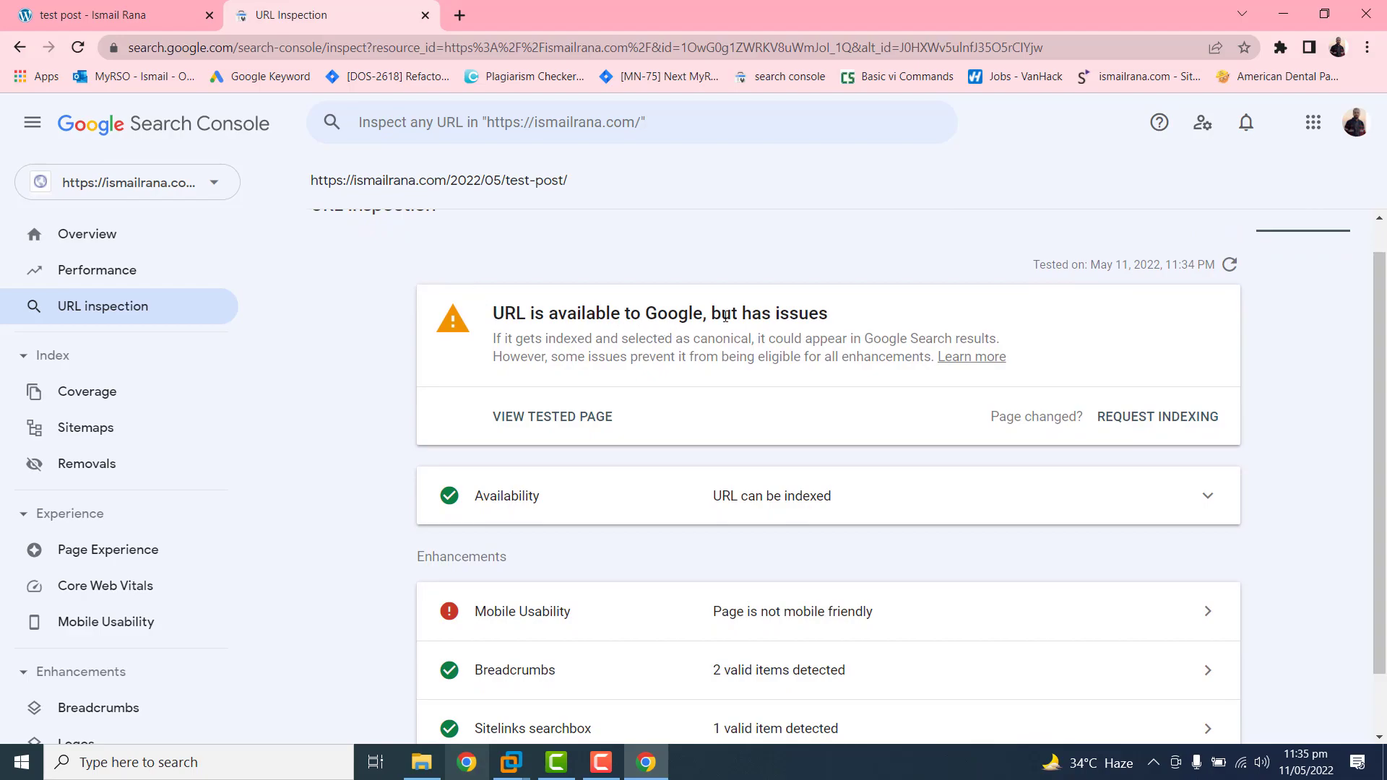
{"action": "scroll", "coordinate": [1385, 417], "scroll_direction": "down", "scroll_amount": 1}
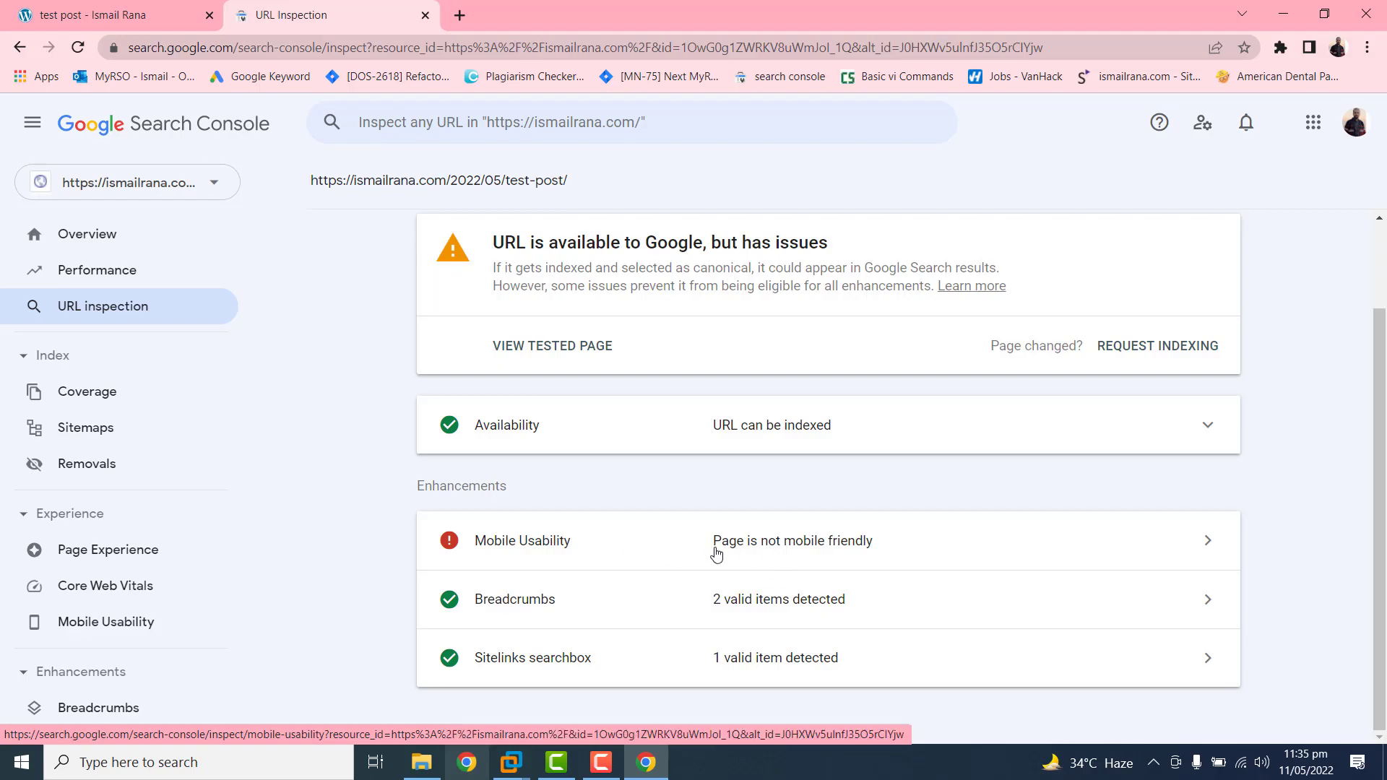
Step: Open the Mobile Usability details: text too small to read, clickable elements too close together
{"action": "left_click", "coordinate": [867, 549]}
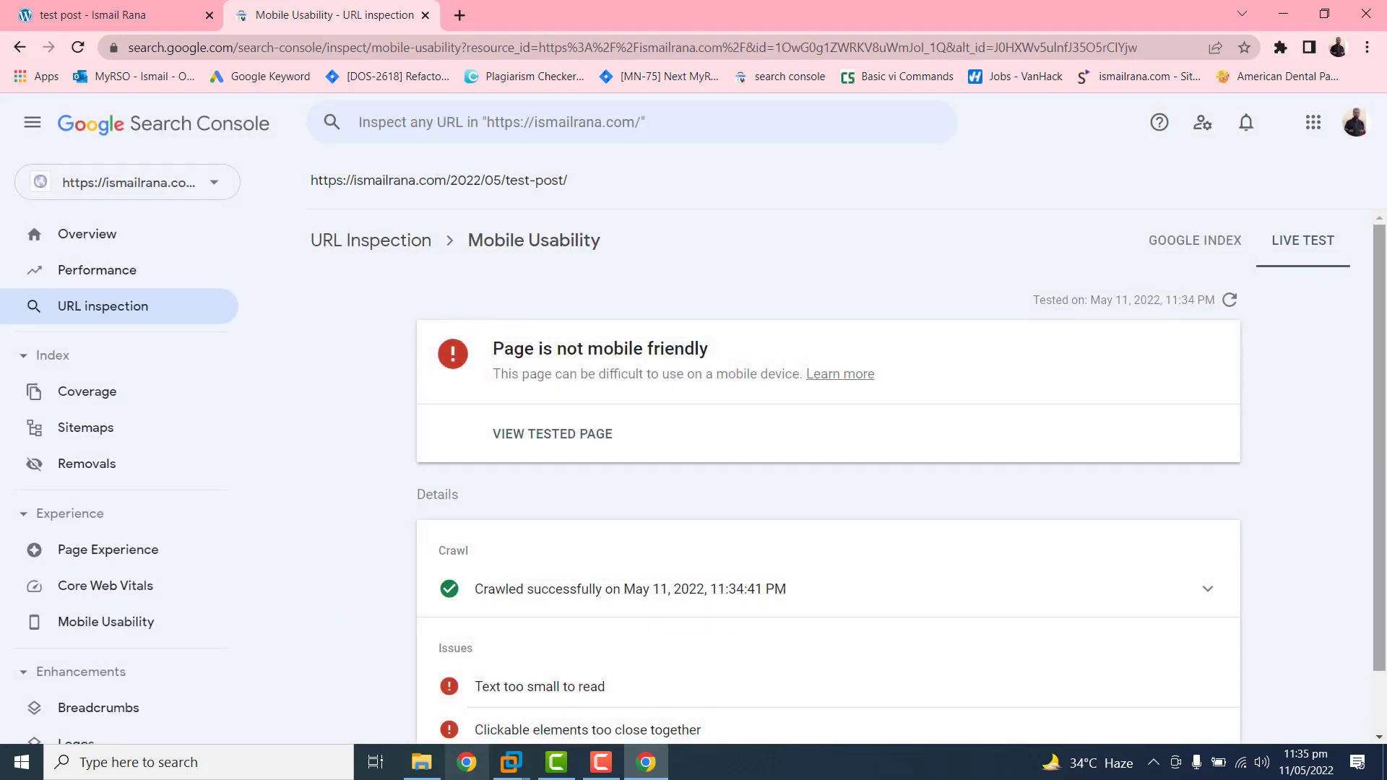
{"action": "scroll", "coordinate": [1385, 419], "scroll_direction": "down", "scroll_amount": 1}
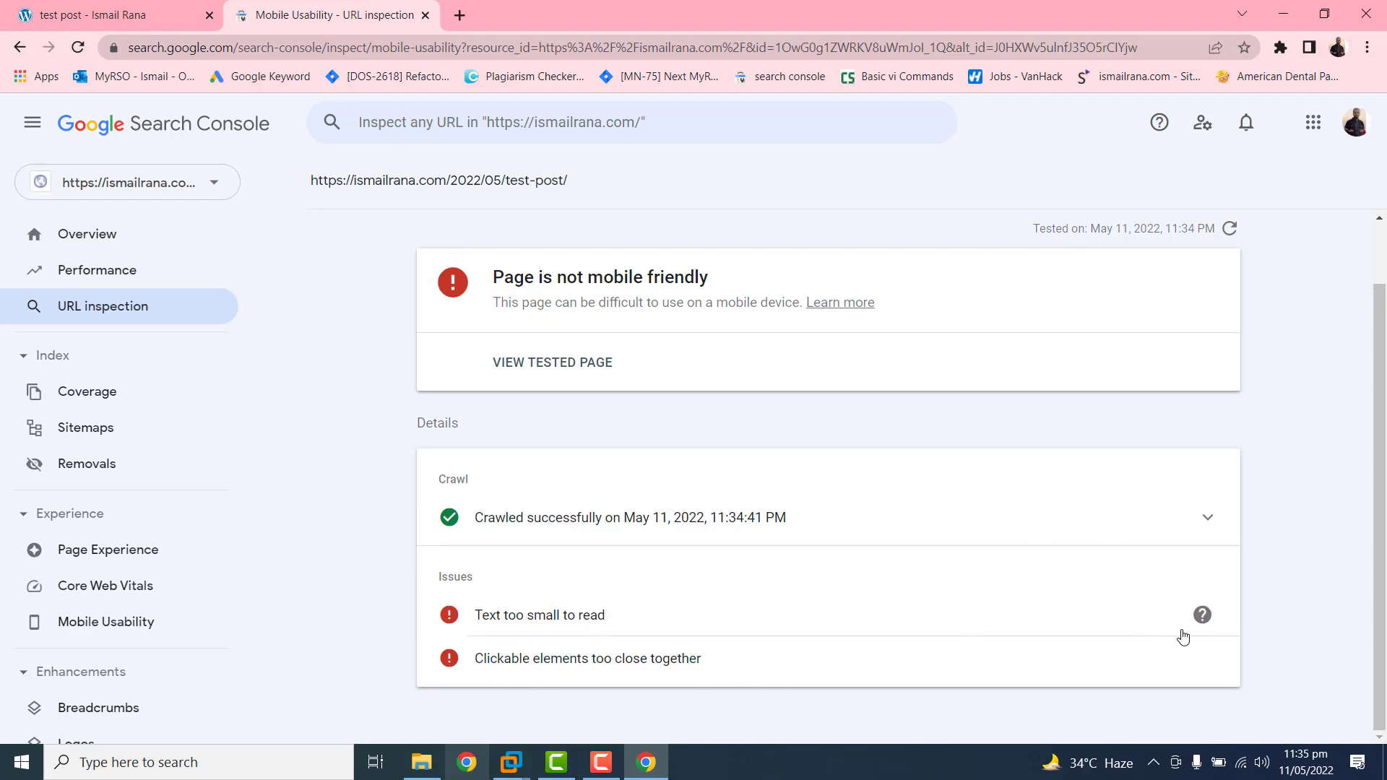
{"action": "scroll", "coordinate": [1380, 325], "scroll_direction": "up", "scroll_amount": 1}
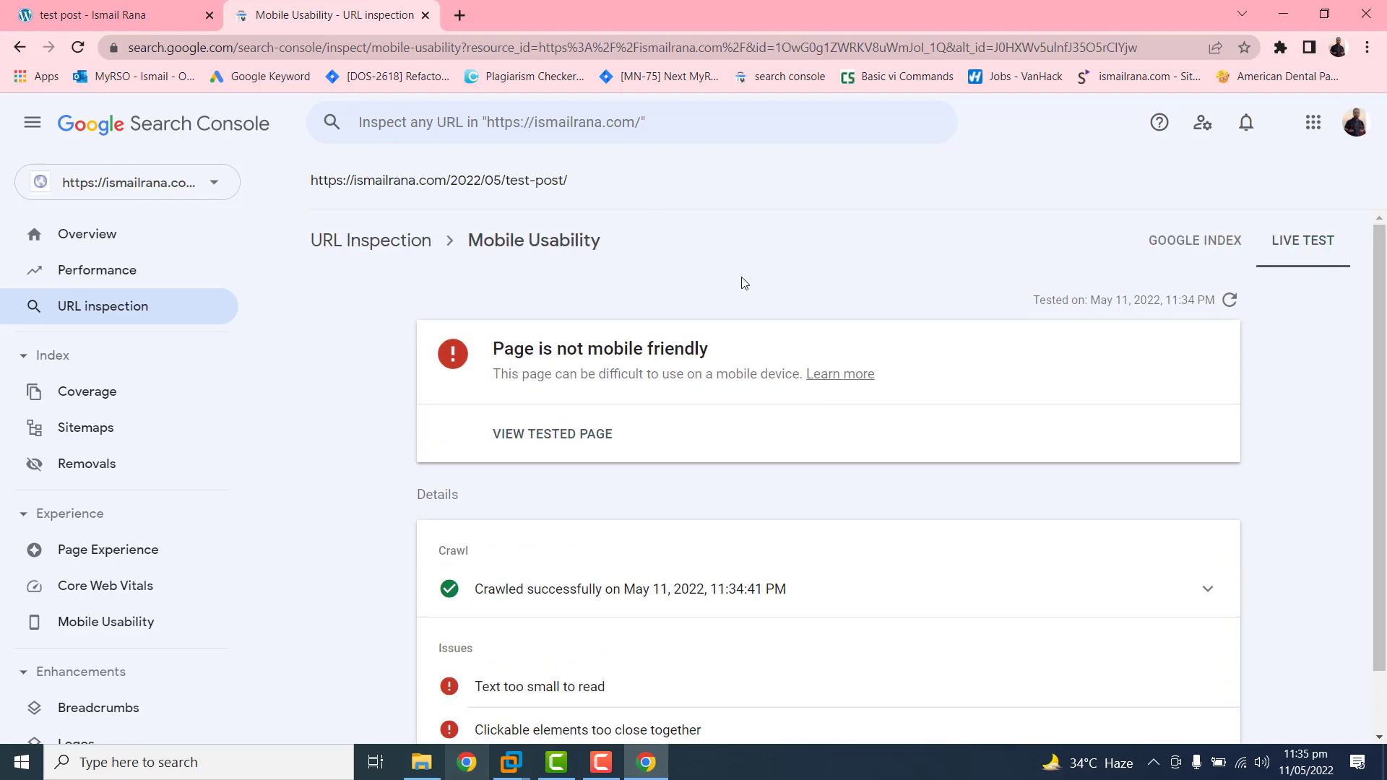
Step: Change the test post address to ismailrana.com/wp-admin/ to load the WordPress login page
{"action": "left_click", "coordinate": [72, 15]}
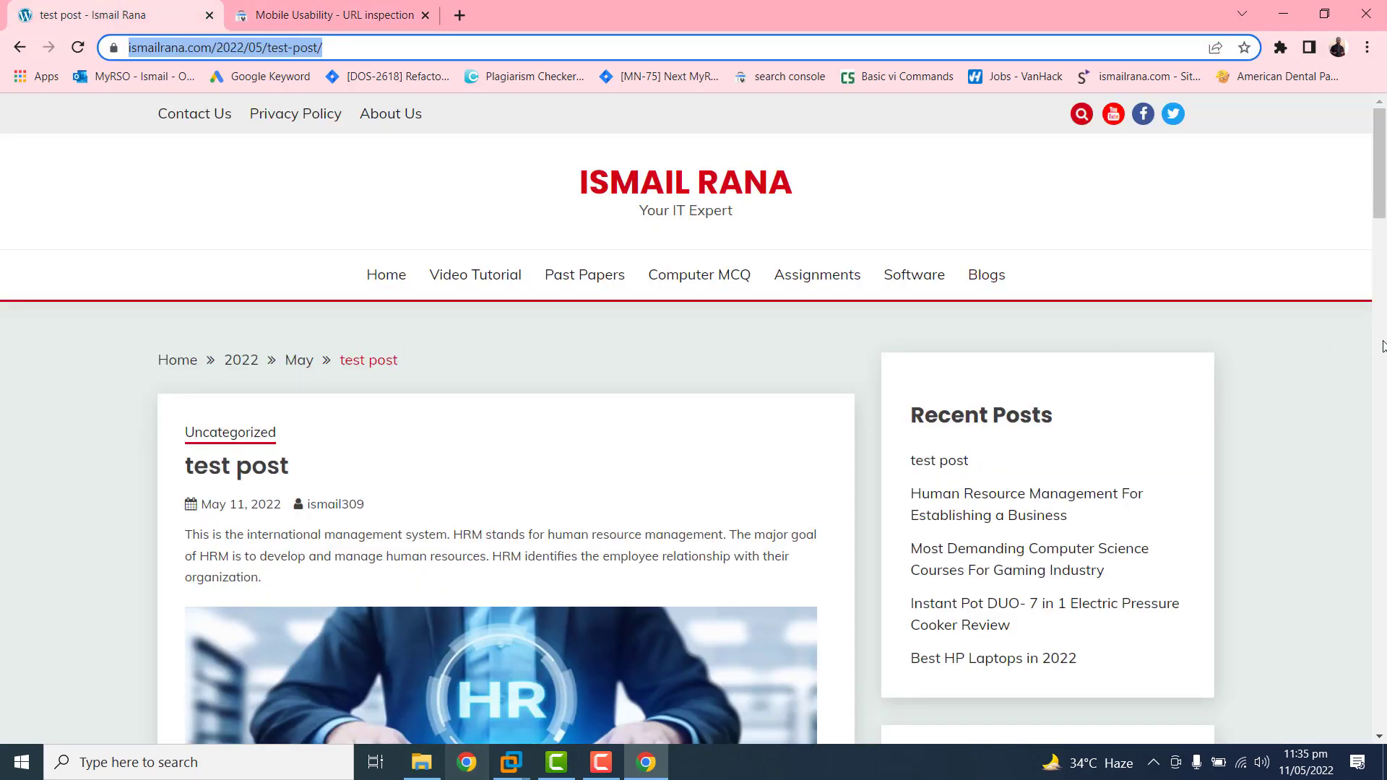
{"action": "left_click_drag", "start_coordinate": [1380, 166], "coordinate": [1381, 112]}
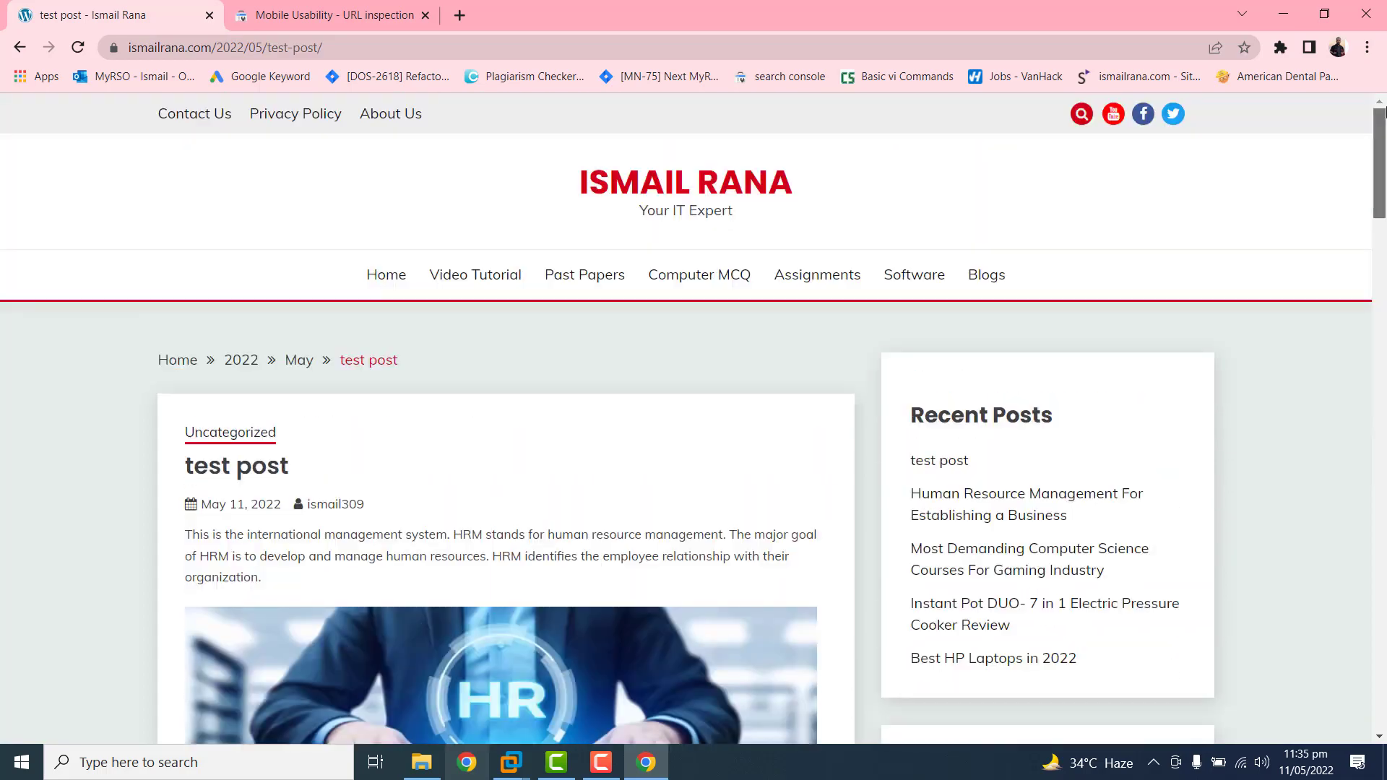
{"action": "left_click", "coordinate": [362, 55]}
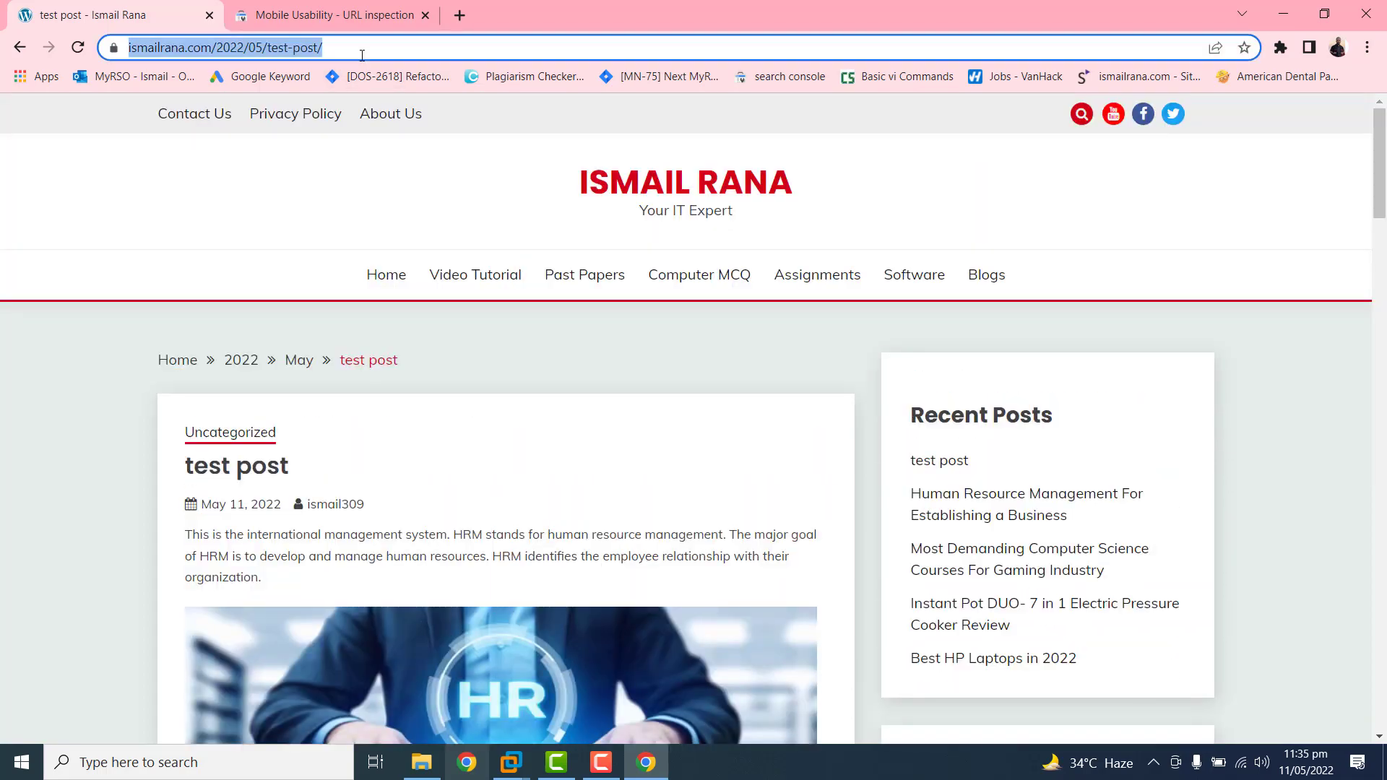
{"action": "left_click", "coordinate": [362, 56]}
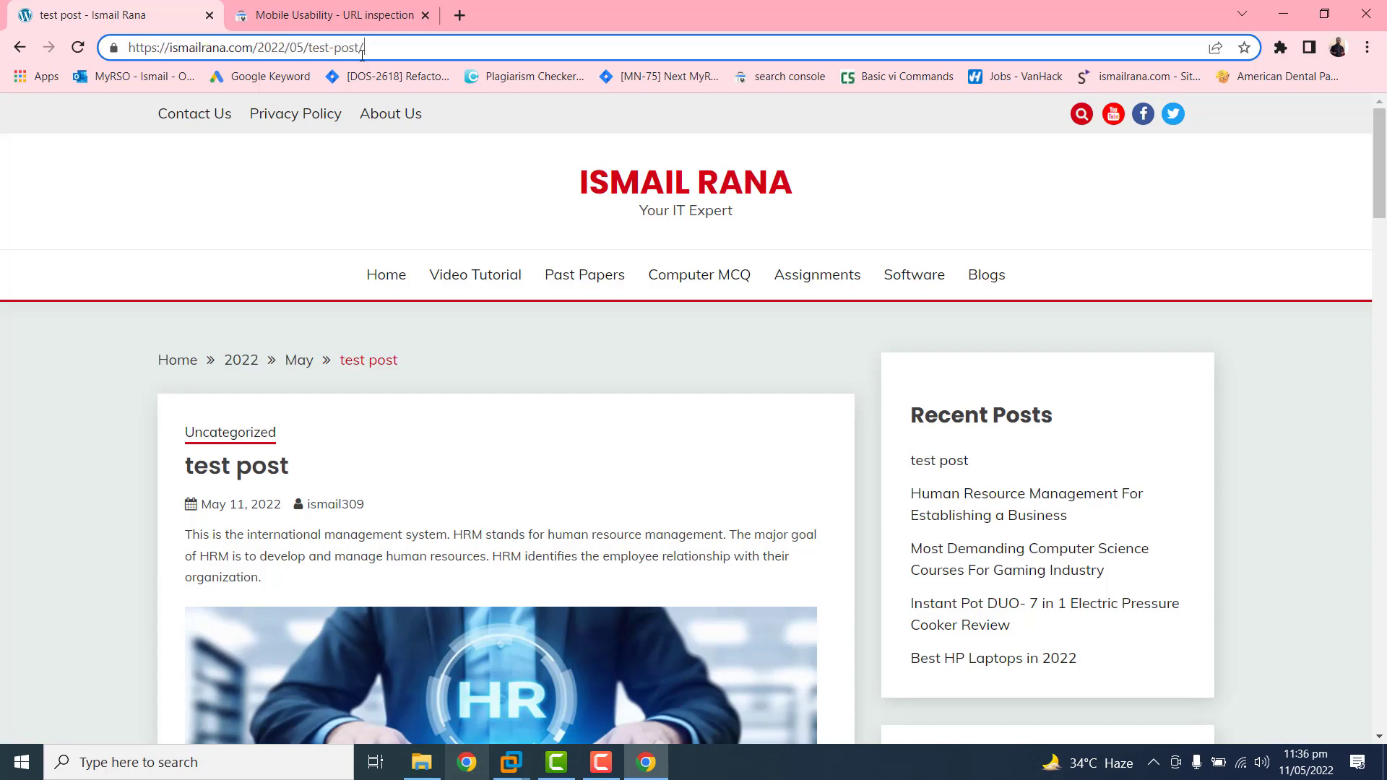
{"action": "key", "text": "BackSpace"}
{"action": "key", "text": "BackSpace"}
{"action": "key", "text": "BackSpace"}
{"action": "key", "text": "BackSpace"}
{"action": "key", "text": "BackSpace"}
{"action": "key", "text": "BackSpace"}
{"action": "key", "text": "BackSpace"}
{"action": "key", "text": "BackSpace"}
{"action": "key", "text": "BackSpace"}
{"action": "key", "text": "BackSpace"}
{"action": "key", "text": "BackSpace"}
{"action": "key", "text": "BackSpace"}
{"action": "key", "text": "BackSpace"}
{"action": "key", "text": "BackSpace"}
{"action": "key", "text": "BackSpace"}
{"action": "key", "text": "BackSpace"}
{"action": "key", "text": "BackSpace"}
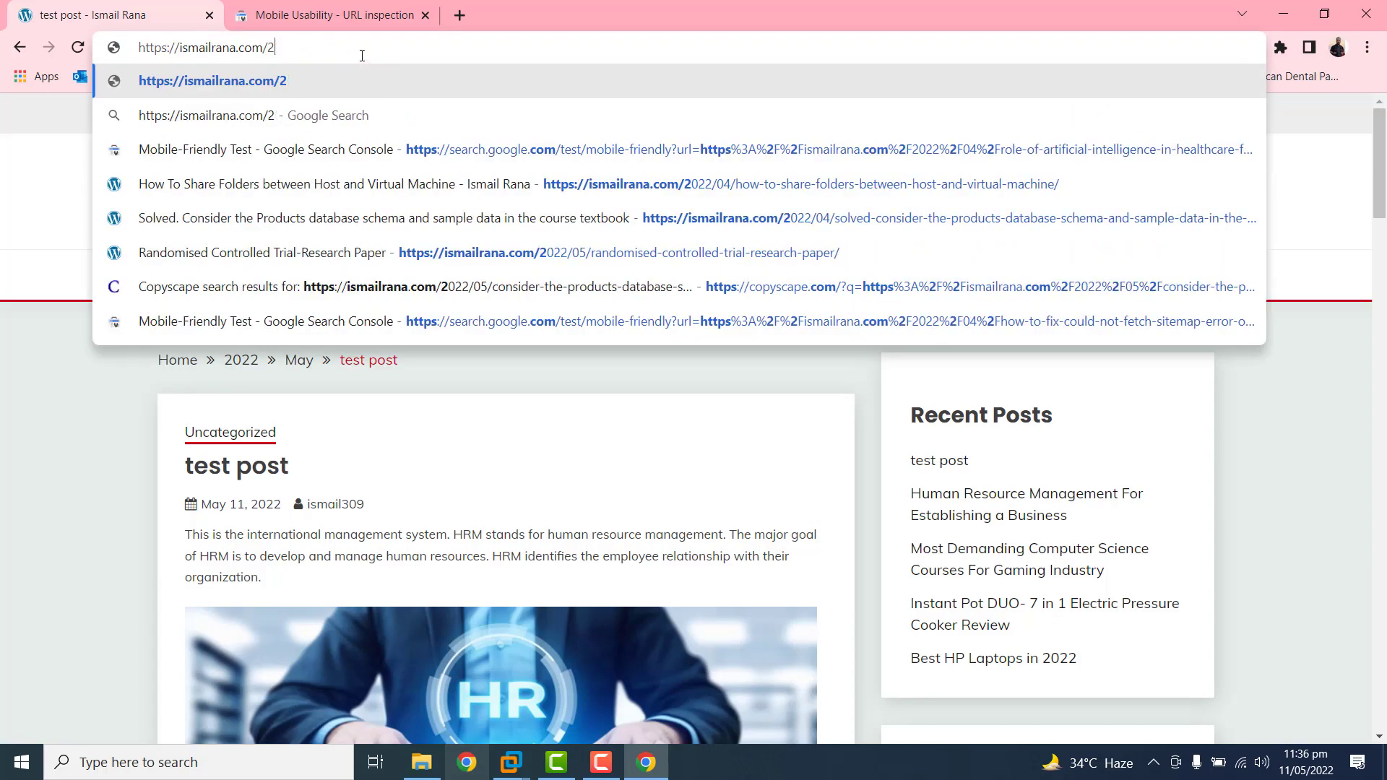
{"action": "key", "text": "BackSpace"}
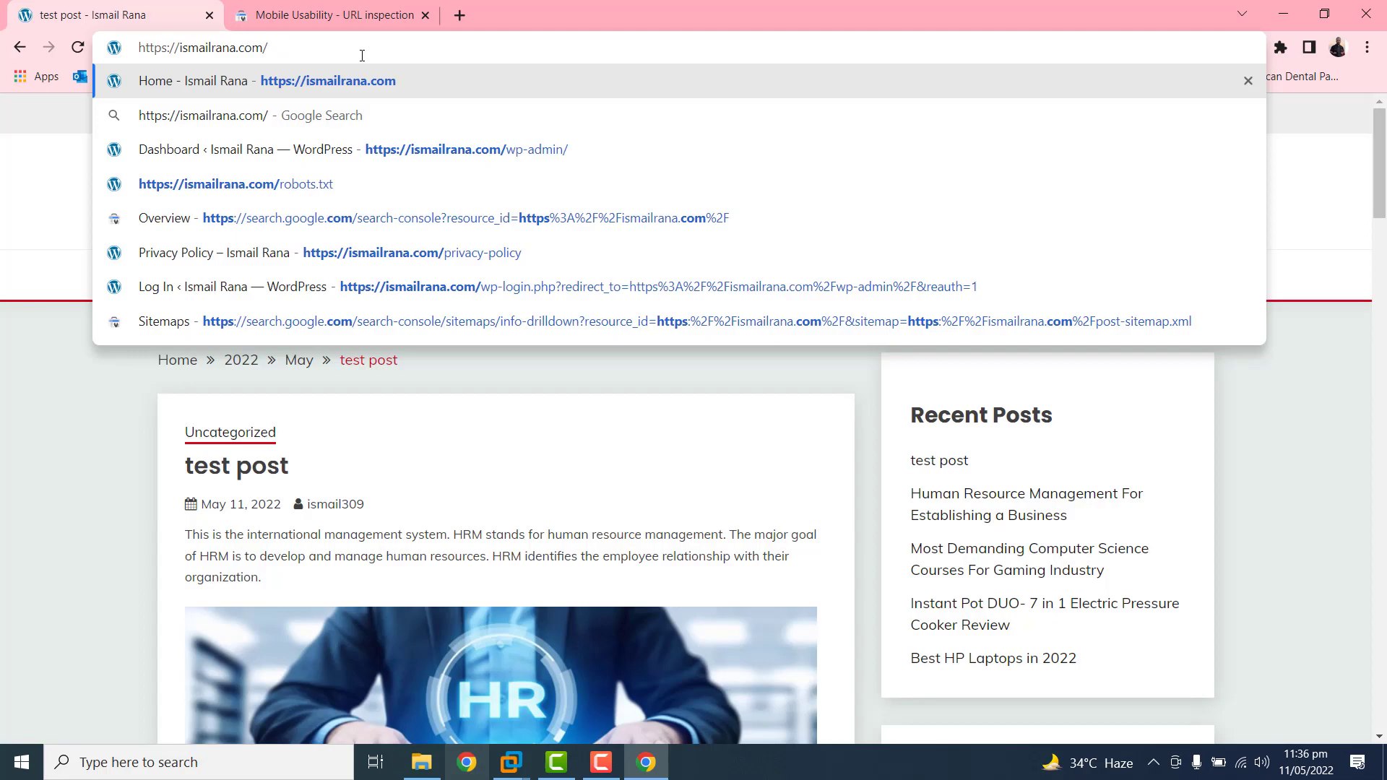
{"action": "type", "text": "wp"}
{"action": "key", "text": "Return"}
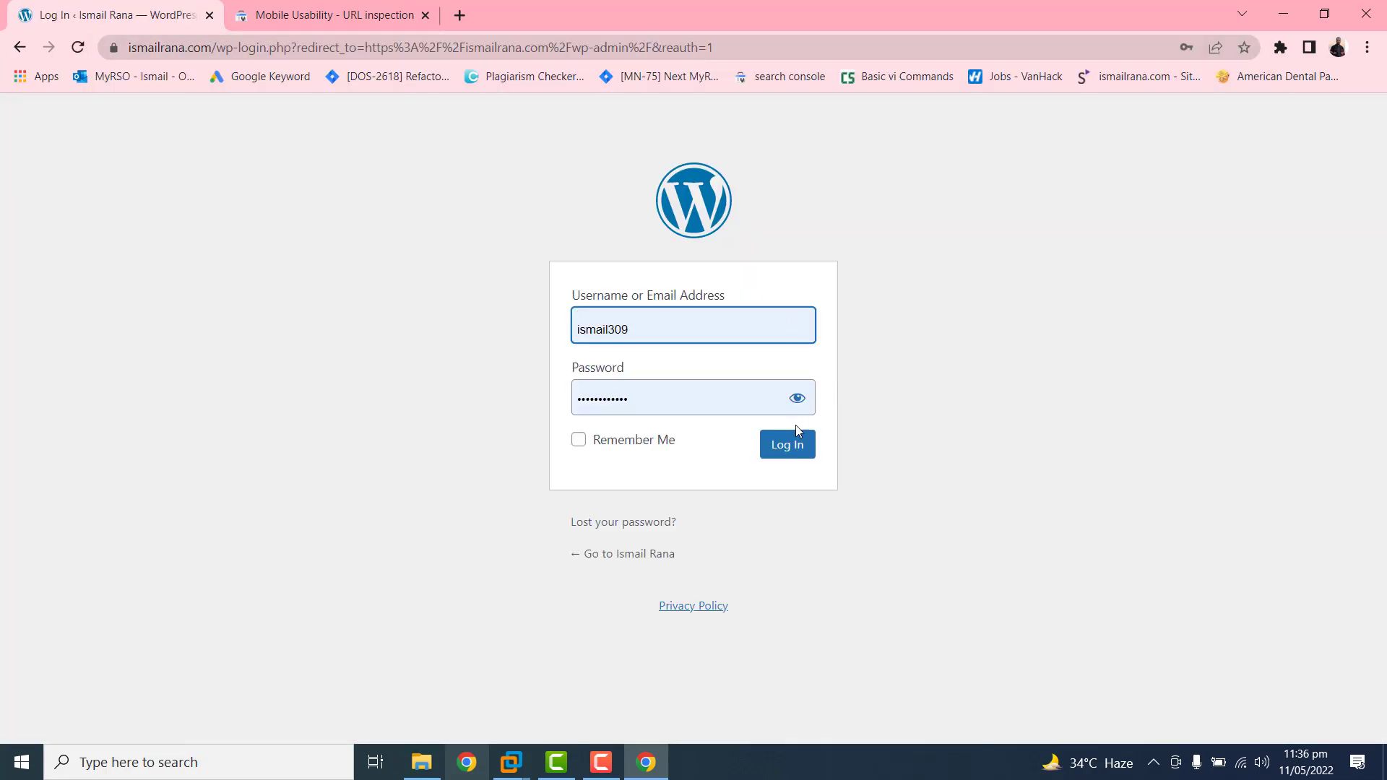
Step: Log in to WordPress and open Posts > All Posts, with 'test post' at the top
{"action": "left_click", "coordinate": [792, 455]}
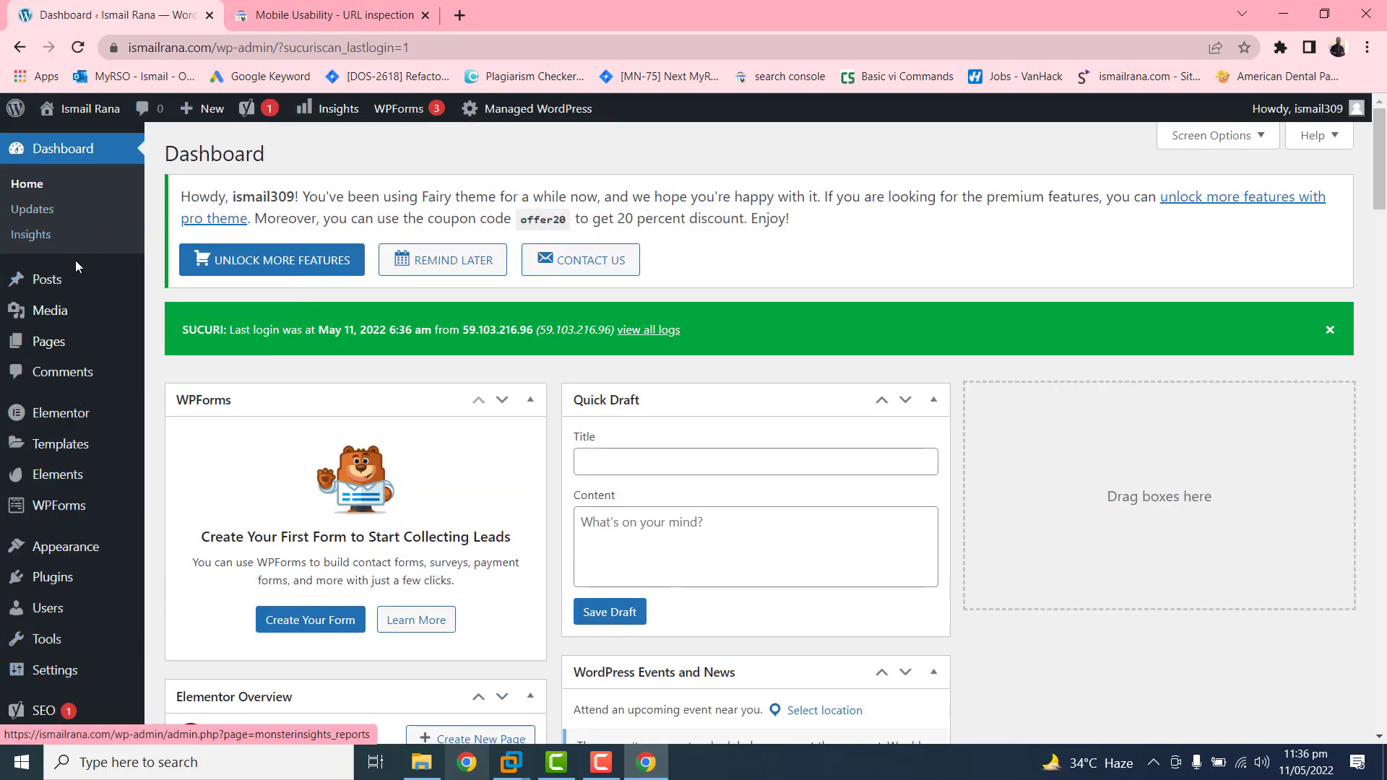
{"action": "mouse_move", "coordinate": [62, 279]}
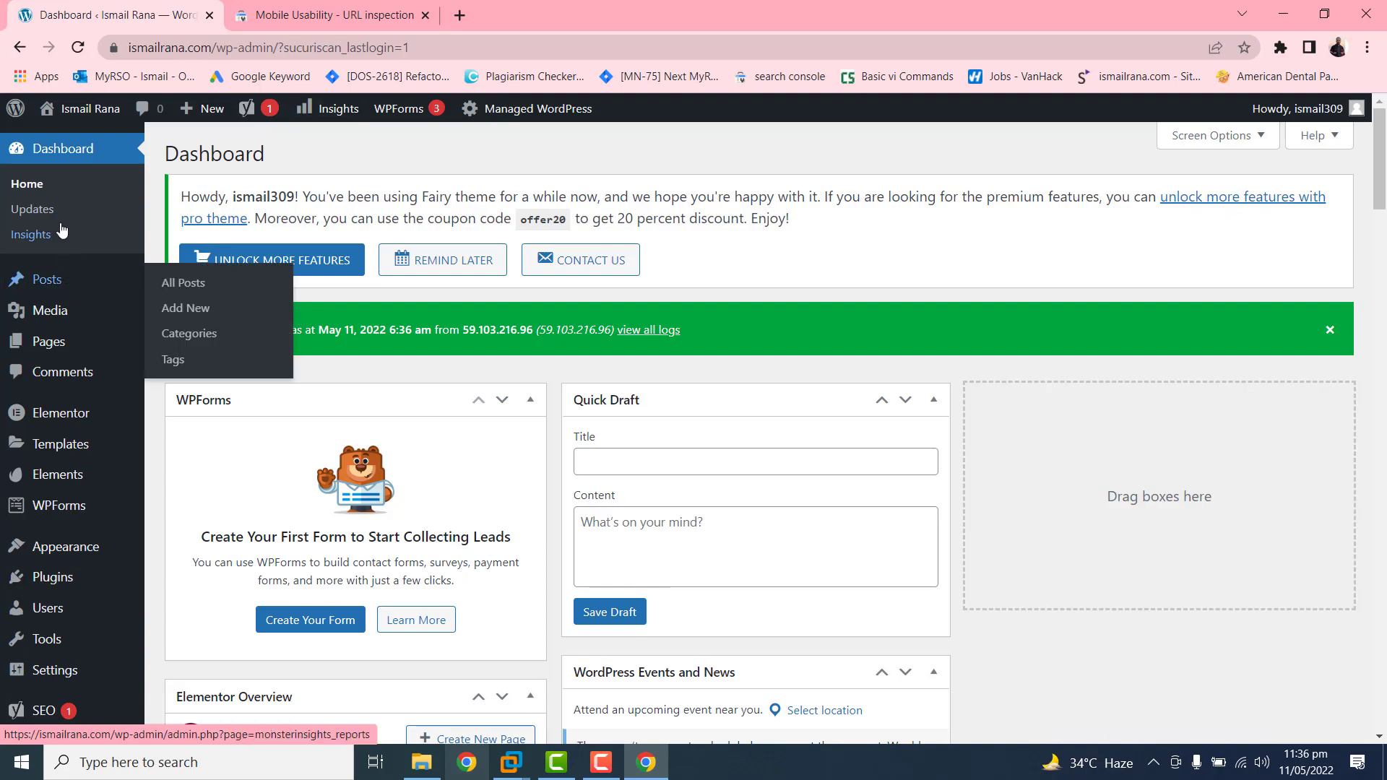
{"action": "left_click", "coordinate": [53, 289]}
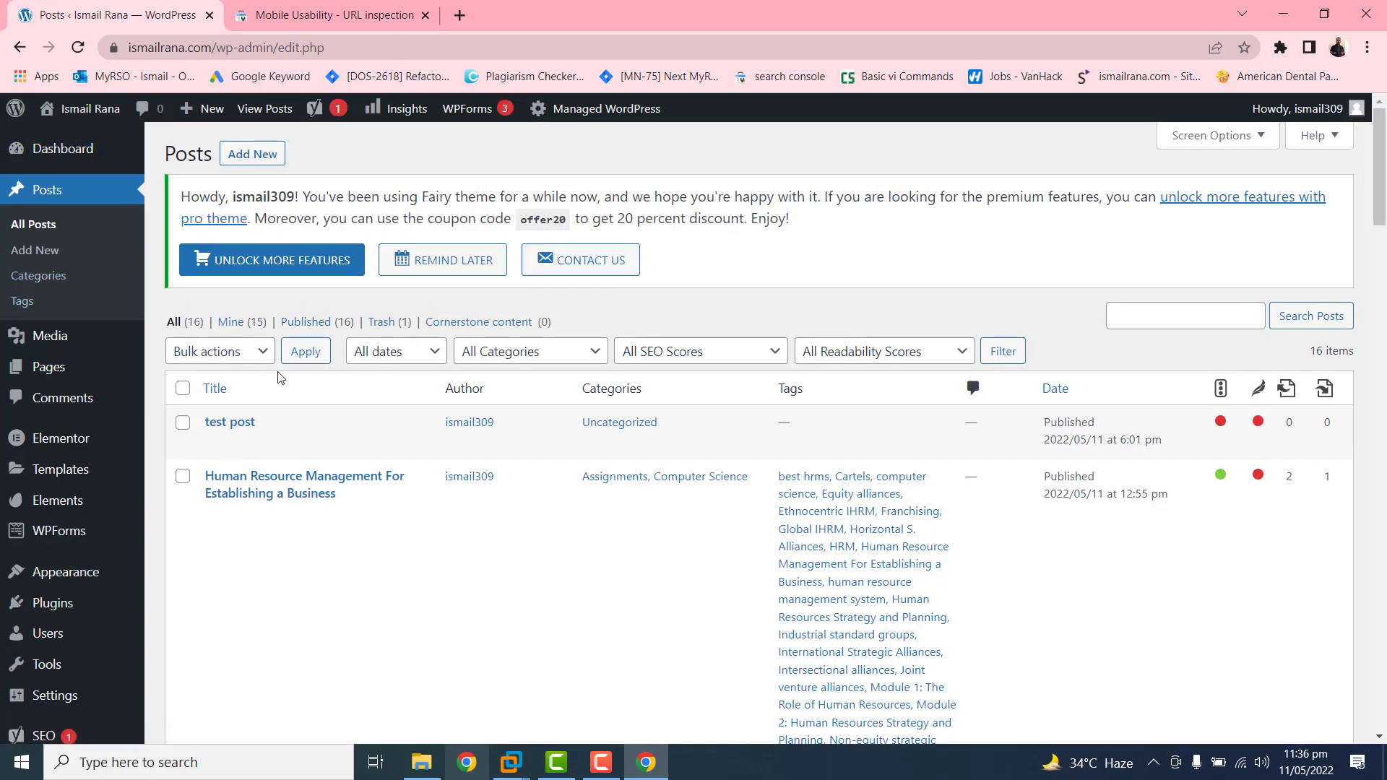
{"action": "mouse_move", "coordinate": [241, 421]}
Step: Edit 'test post', recheck the mobile usability report, then select the opening paragraph
{"action": "left_click", "coordinate": [219, 448]}
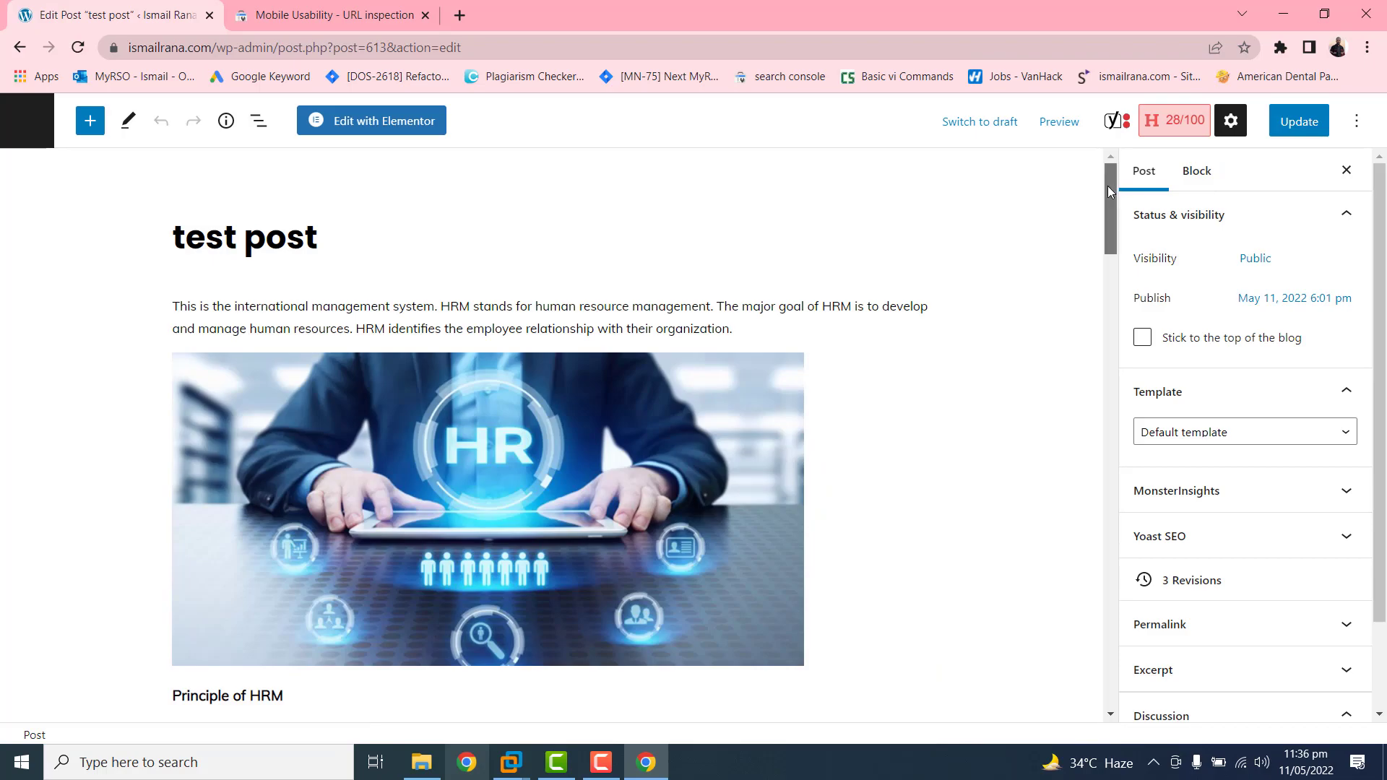
{"action": "left_click_drag", "start_coordinate": [1108, 185], "coordinate": [1108, 214]}
{"action": "left_click", "coordinate": [316, 5]}
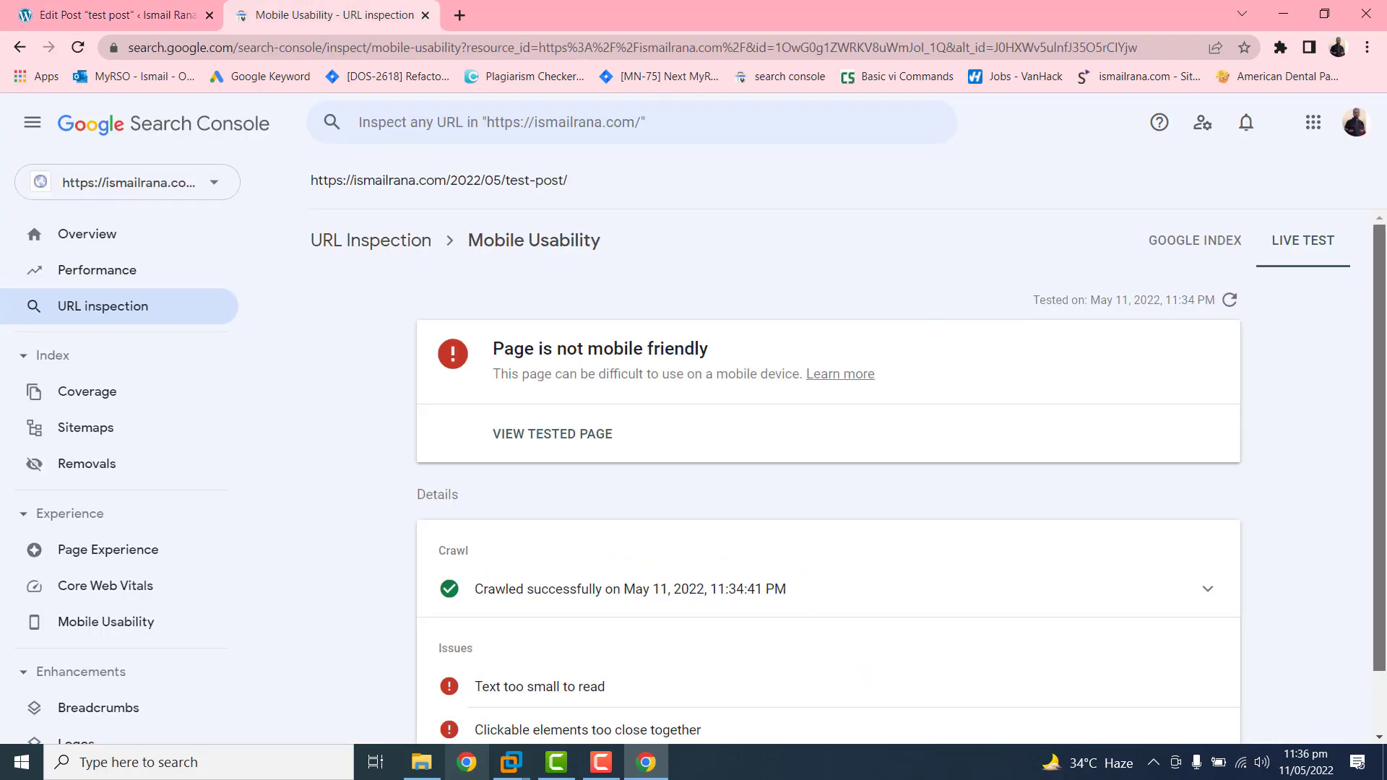
{"action": "left_click_drag", "start_coordinate": [1379, 302], "coordinate": [1385, 405]}
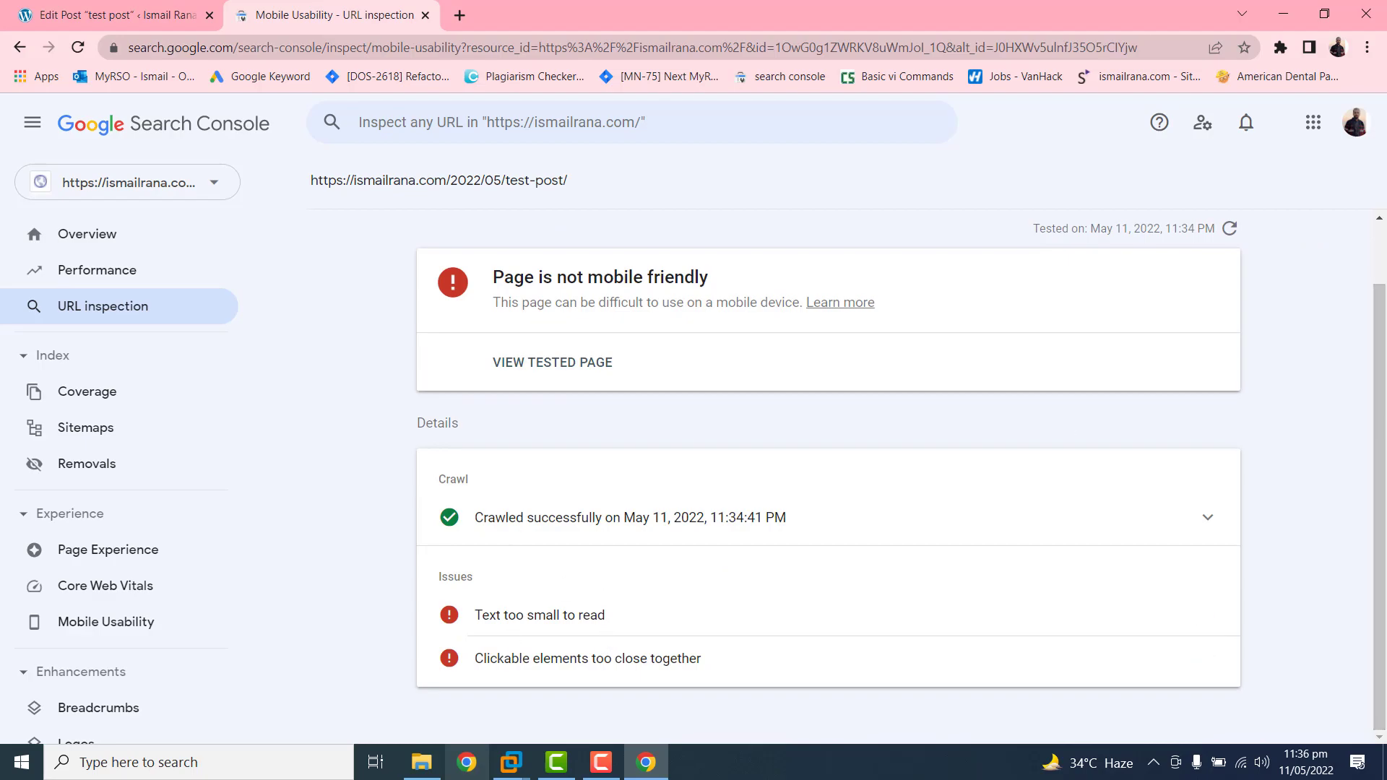
{"action": "left_click", "coordinate": [45, 5]}
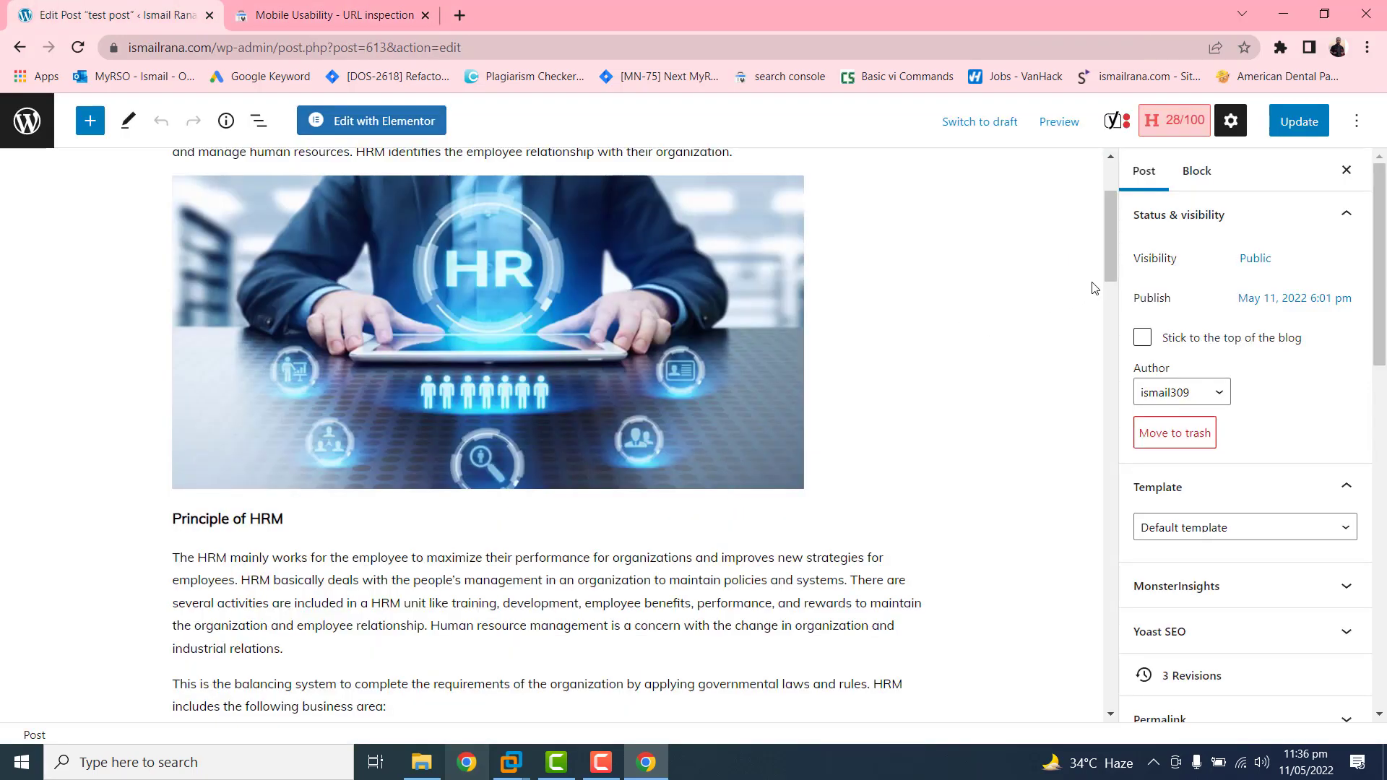
{"action": "left_click_drag", "start_coordinate": [1107, 260], "coordinate": [1113, 231]}
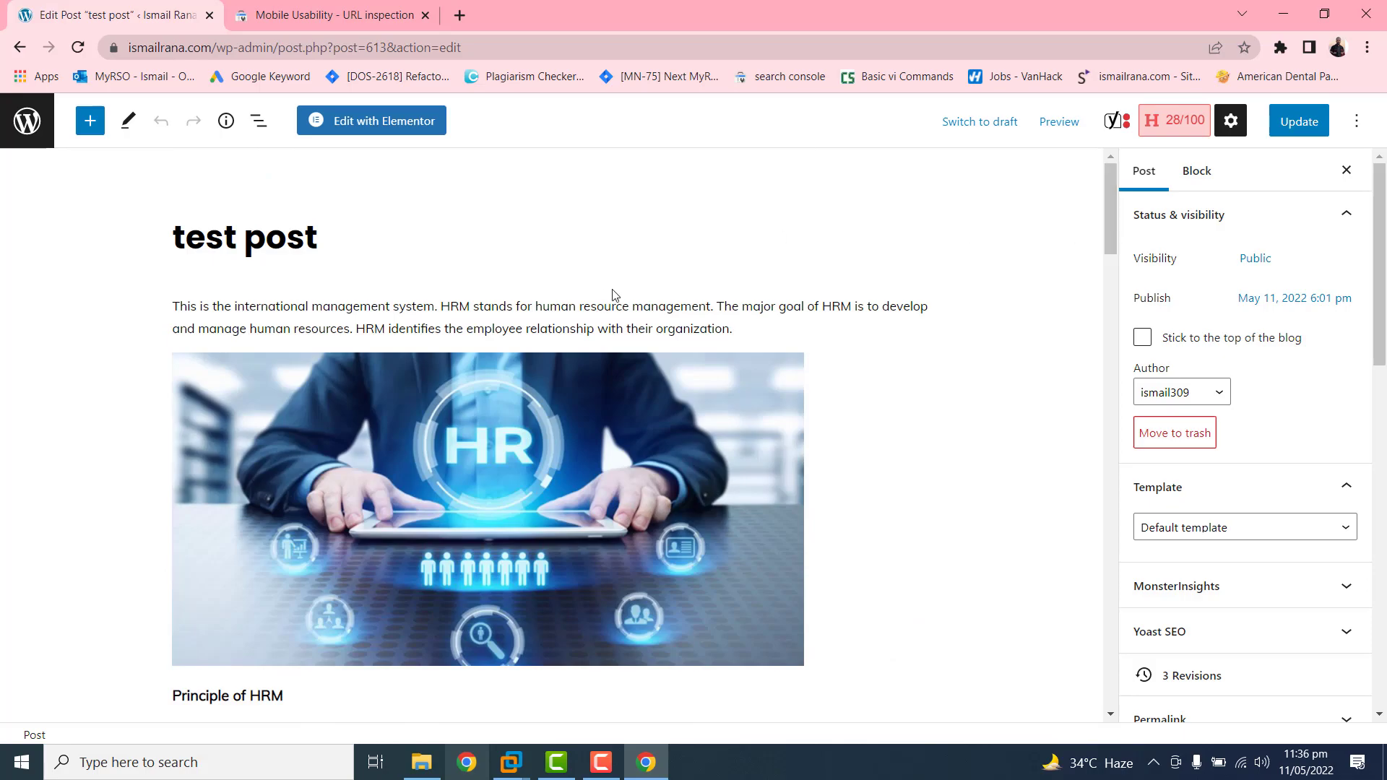
{"action": "left_click", "coordinate": [497, 304]}
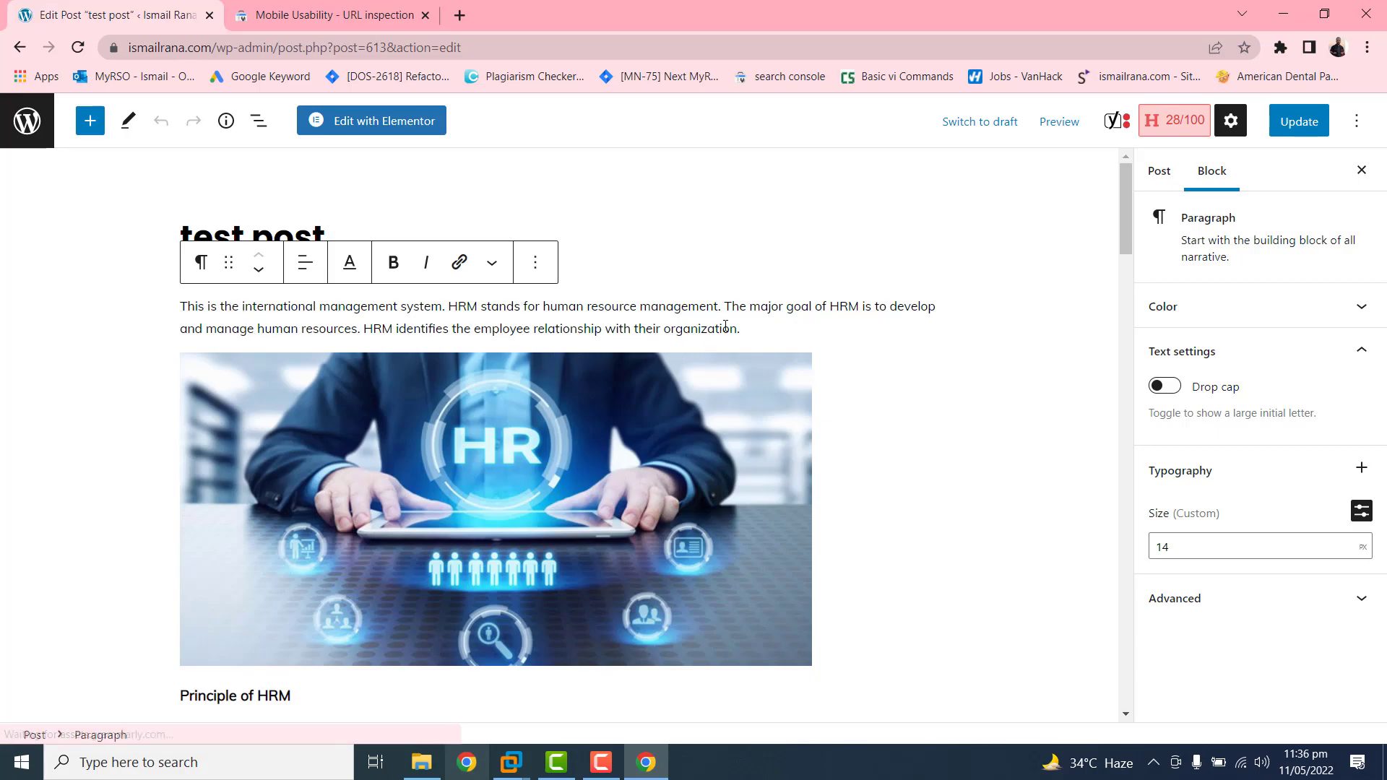
Step: Change the opening paragraph's font size from custom 14 to the Medium 20px preset
{"action": "left_click_drag", "start_coordinate": [740, 329], "coordinate": [181, 311]}
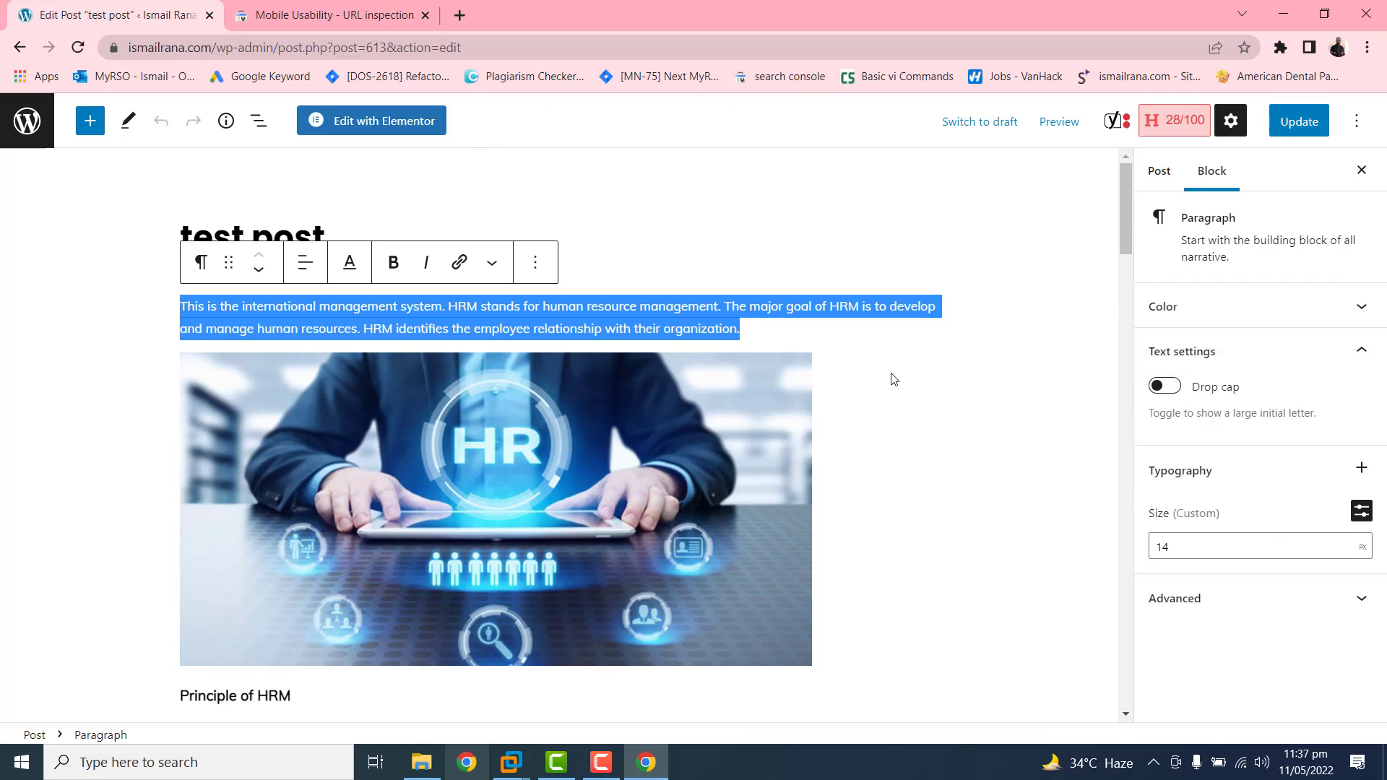
{"action": "left_click", "coordinate": [1165, 179]}
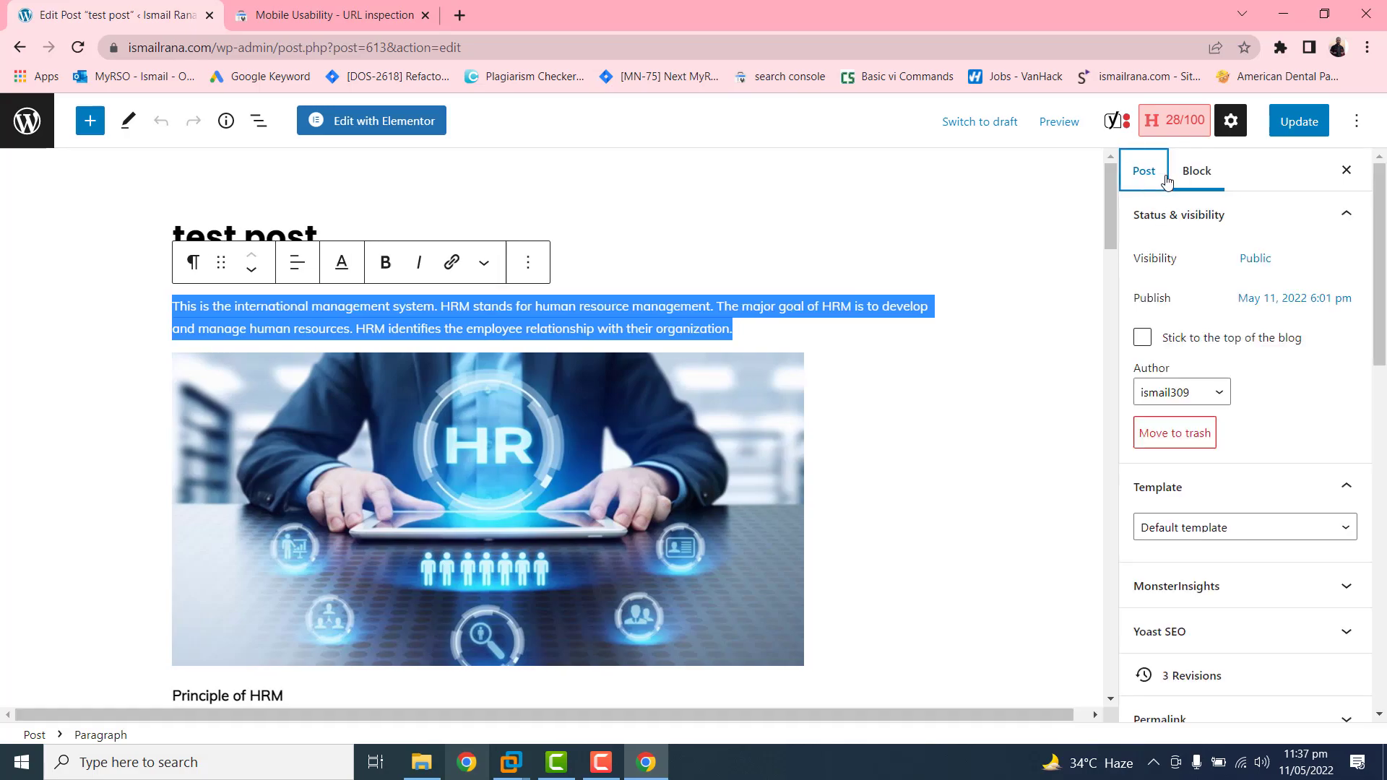
{"action": "left_click", "coordinate": [1210, 177]}
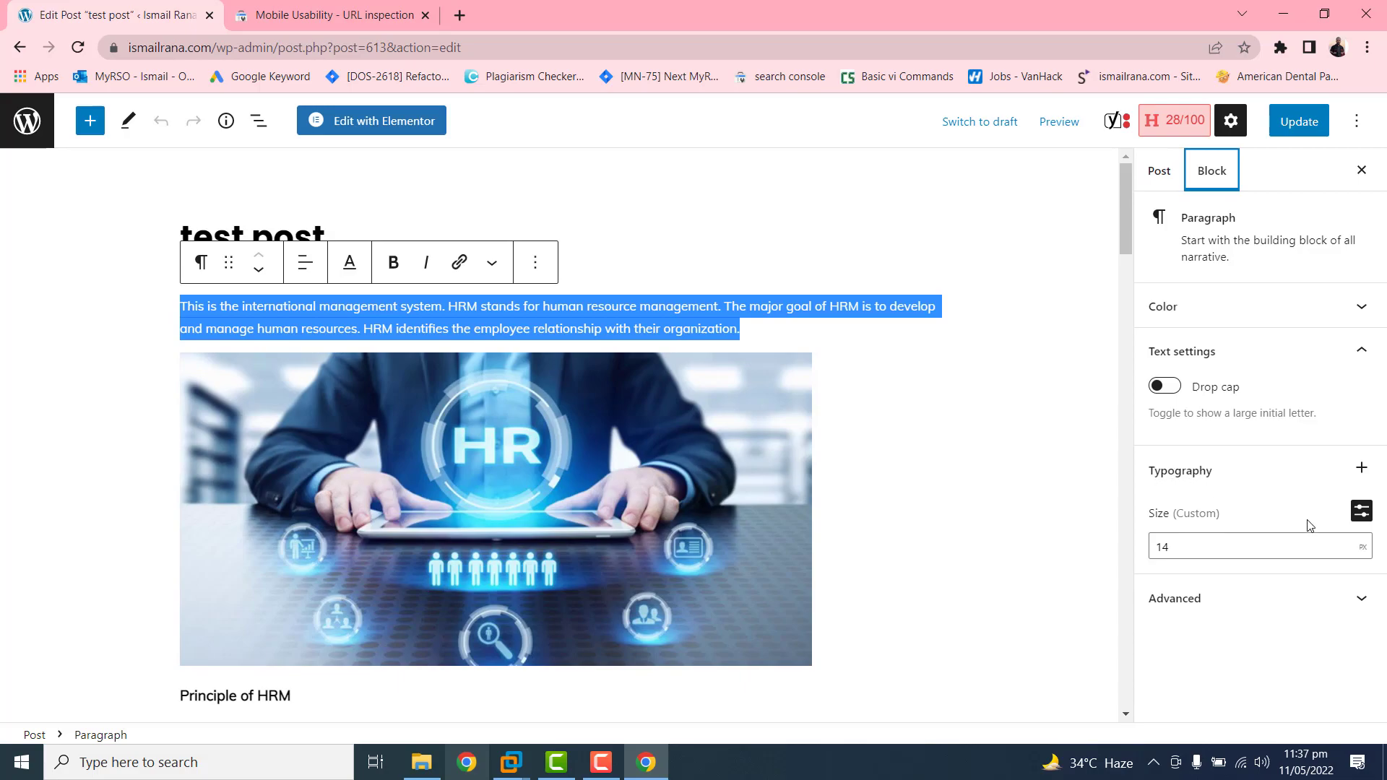
{"action": "left_click", "coordinate": [1362, 511]}
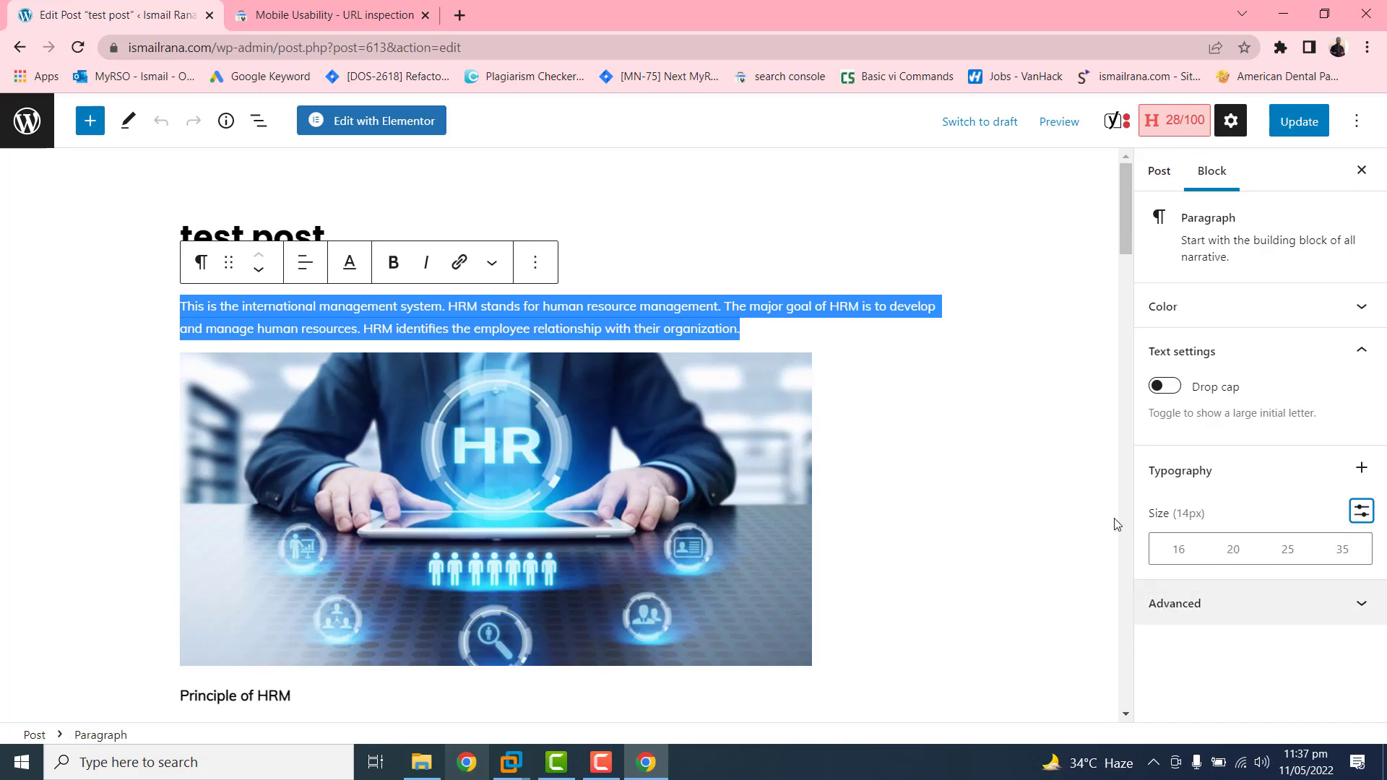
{"action": "left_click", "coordinate": [1234, 553]}
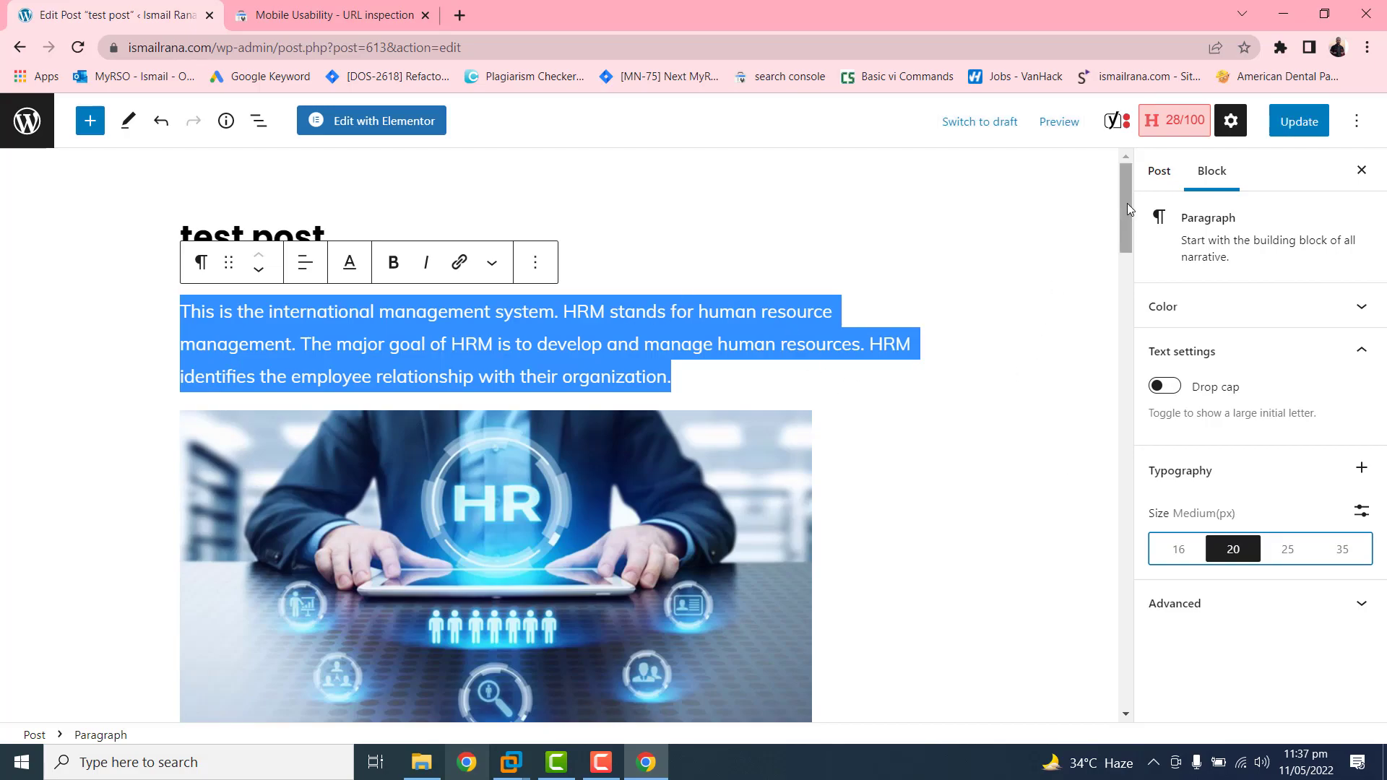
{"action": "left_click_drag", "start_coordinate": [1127, 202], "coordinate": [1120, 276]}
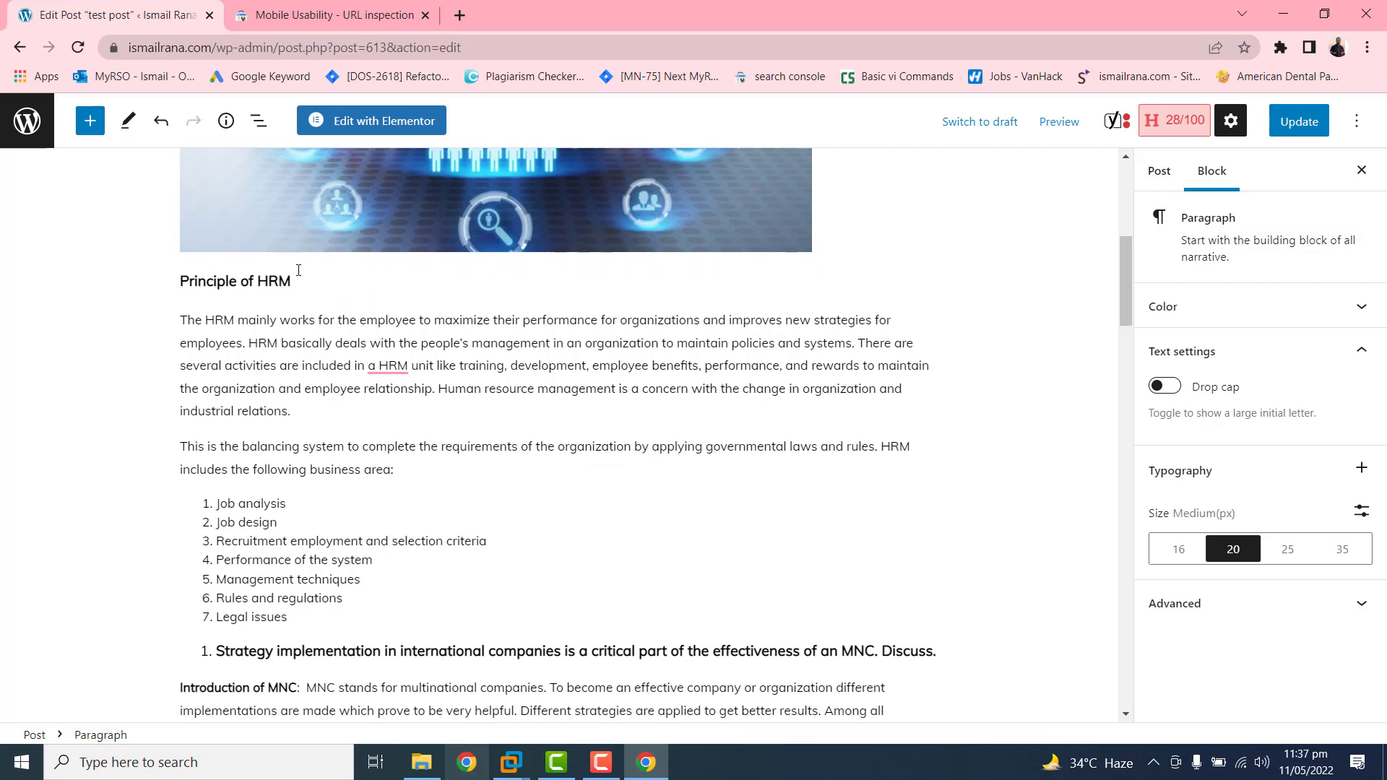
Step: Set the Principle of HRM line and the two paragraphs below it to Medium 20px
{"action": "left_click_drag", "start_coordinate": [289, 281], "coordinate": [178, 282]}
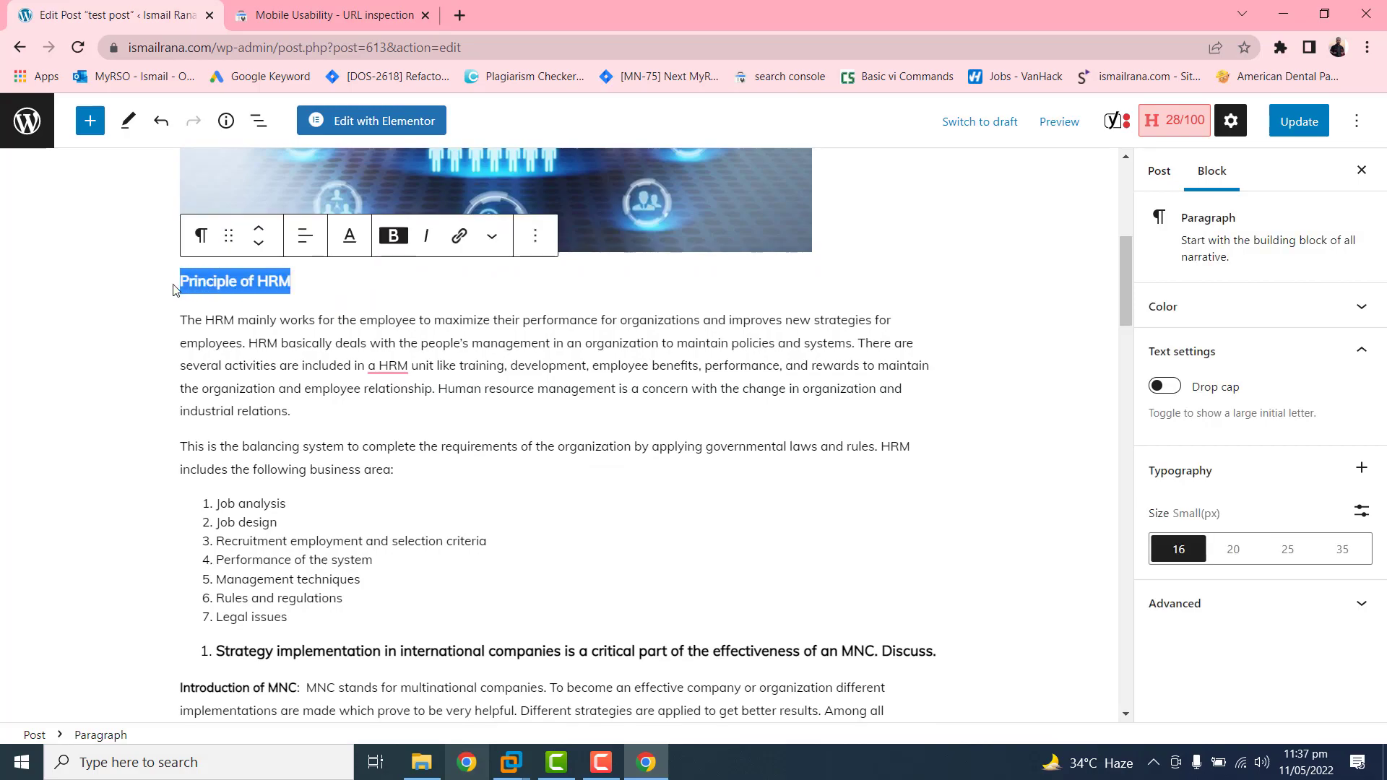
{"action": "left_click", "coordinate": [1237, 560]}
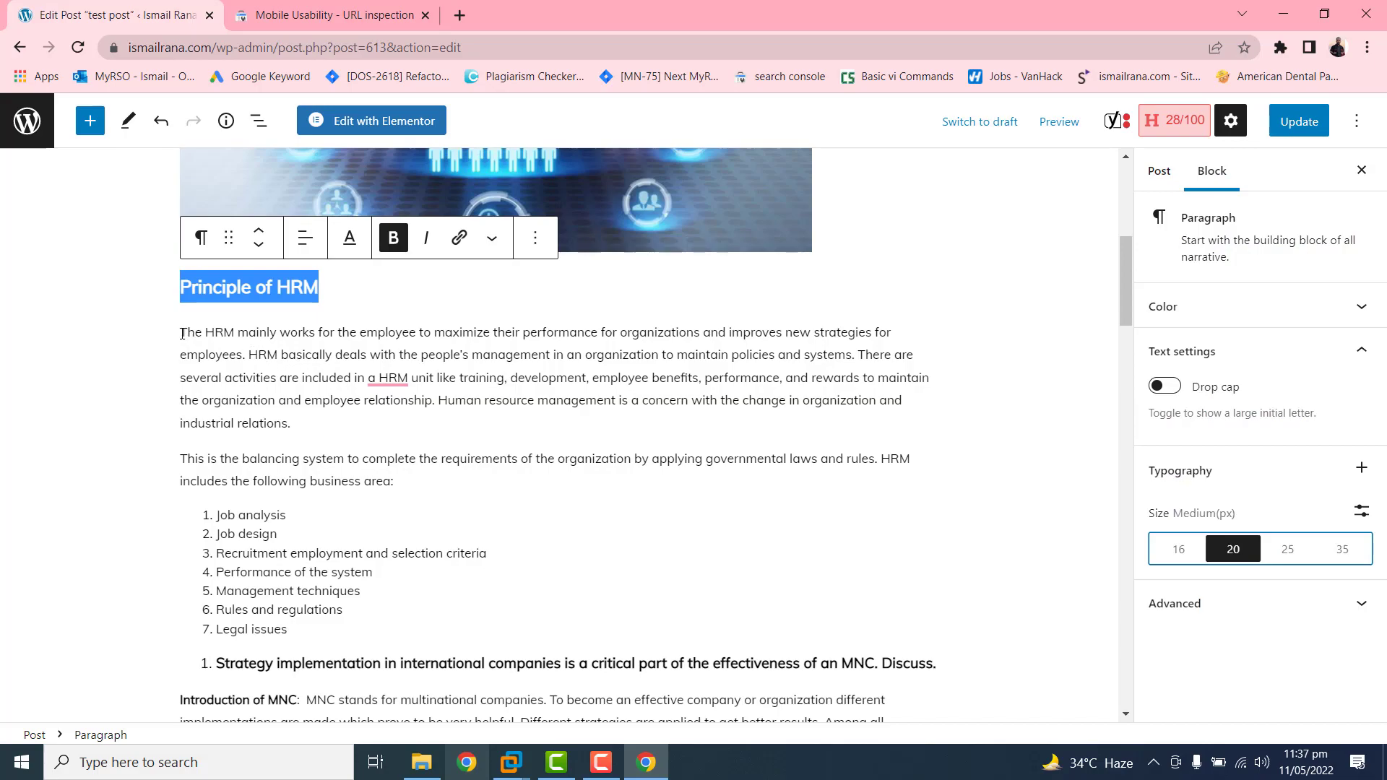
{"action": "left_click_drag", "start_coordinate": [182, 333], "coordinate": [409, 487]}
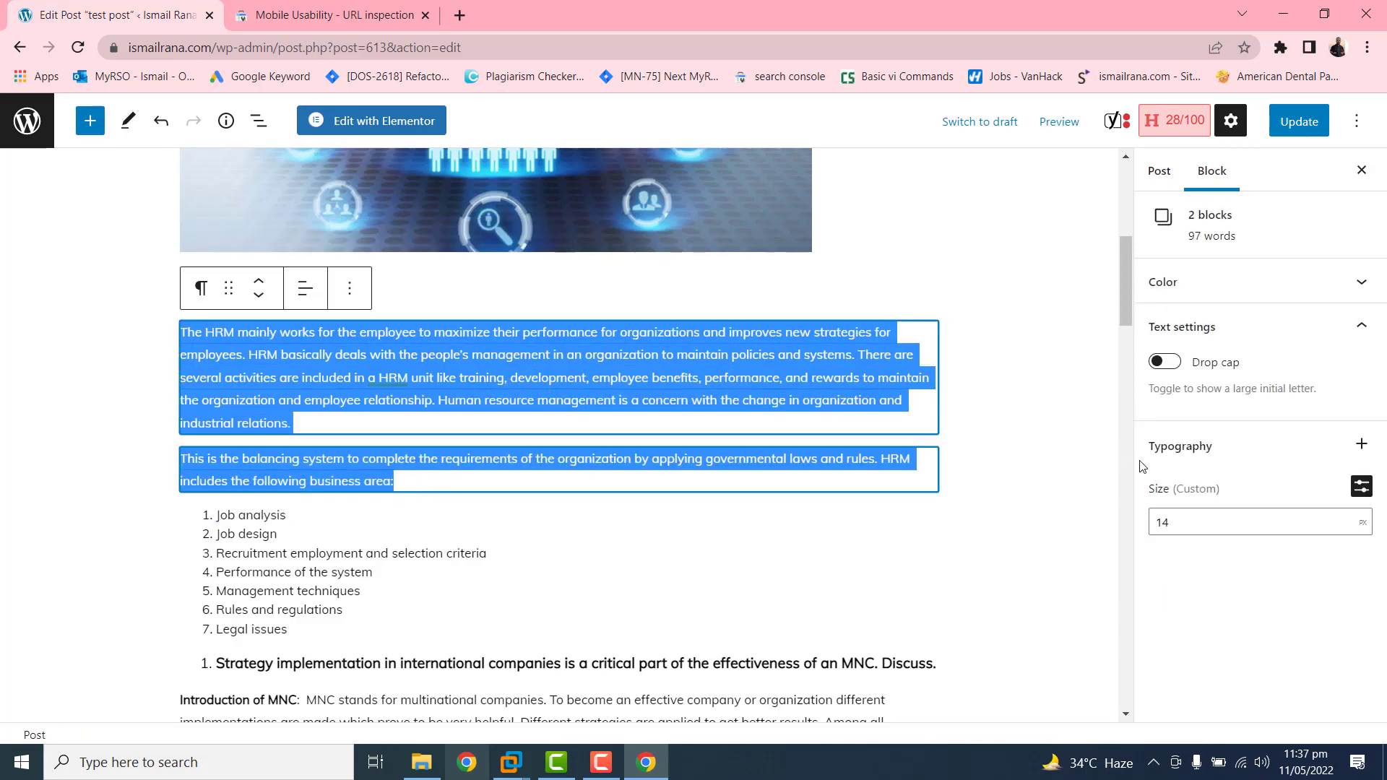
{"action": "left_click", "coordinate": [1362, 486]}
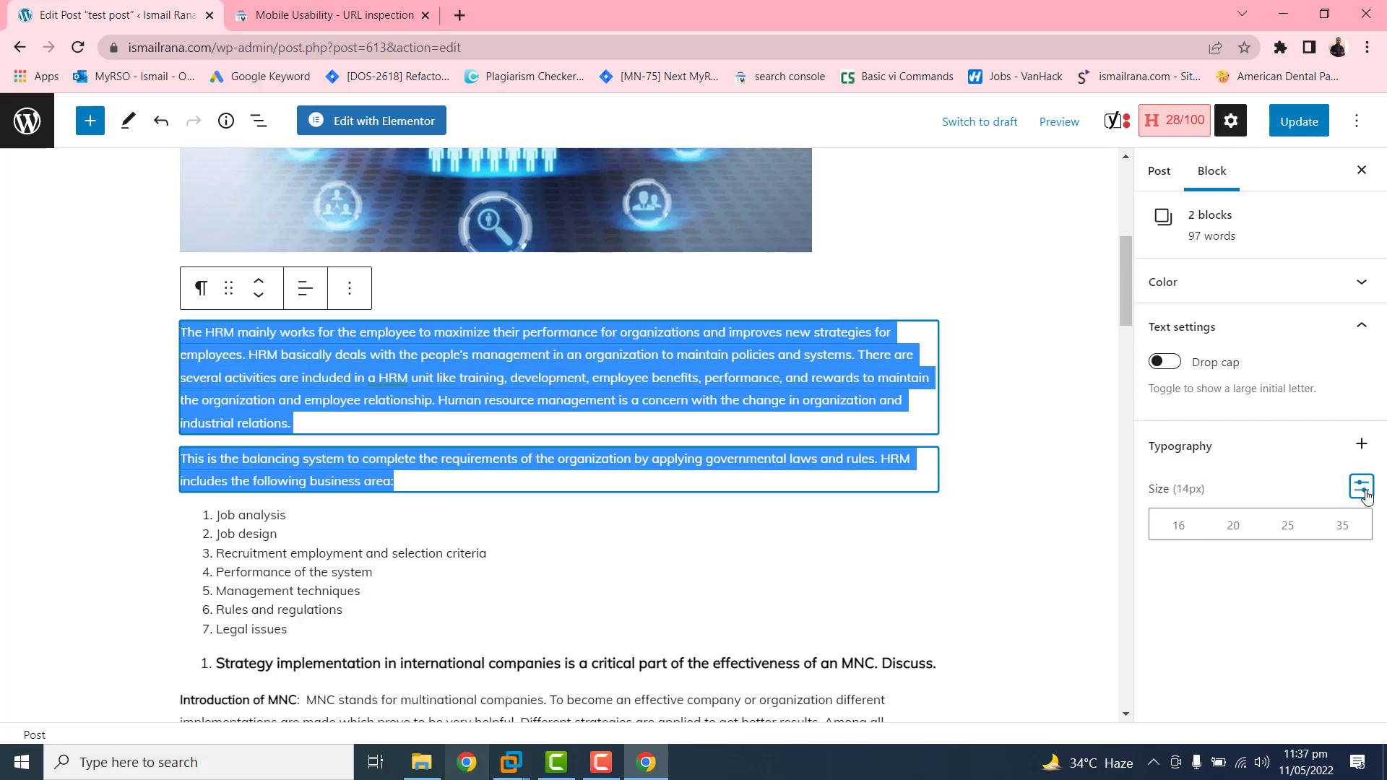
{"action": "left_click", "coordinate": [1233, 528]}
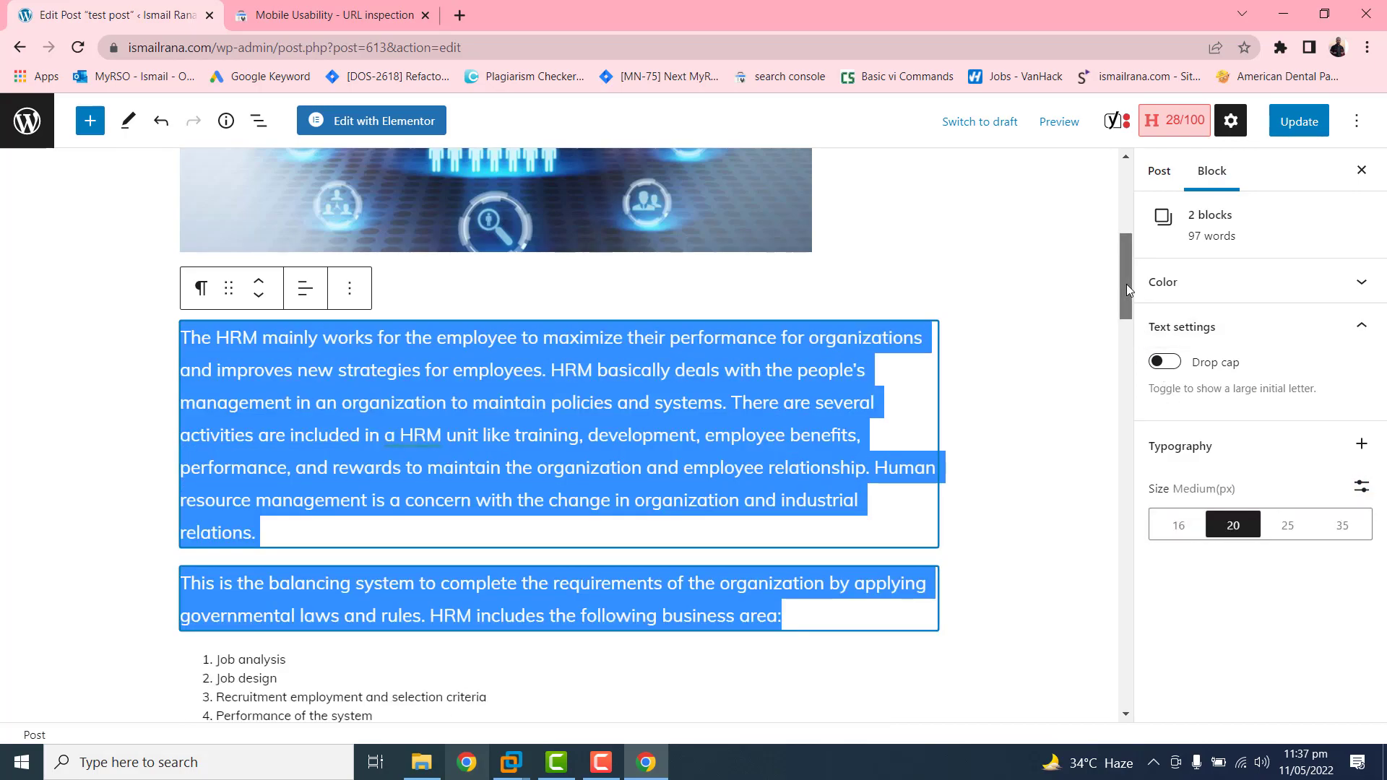
{"action": "left_click_drag", "start_coordinate": [1125, 284], "coordinate": [1127, 352]}
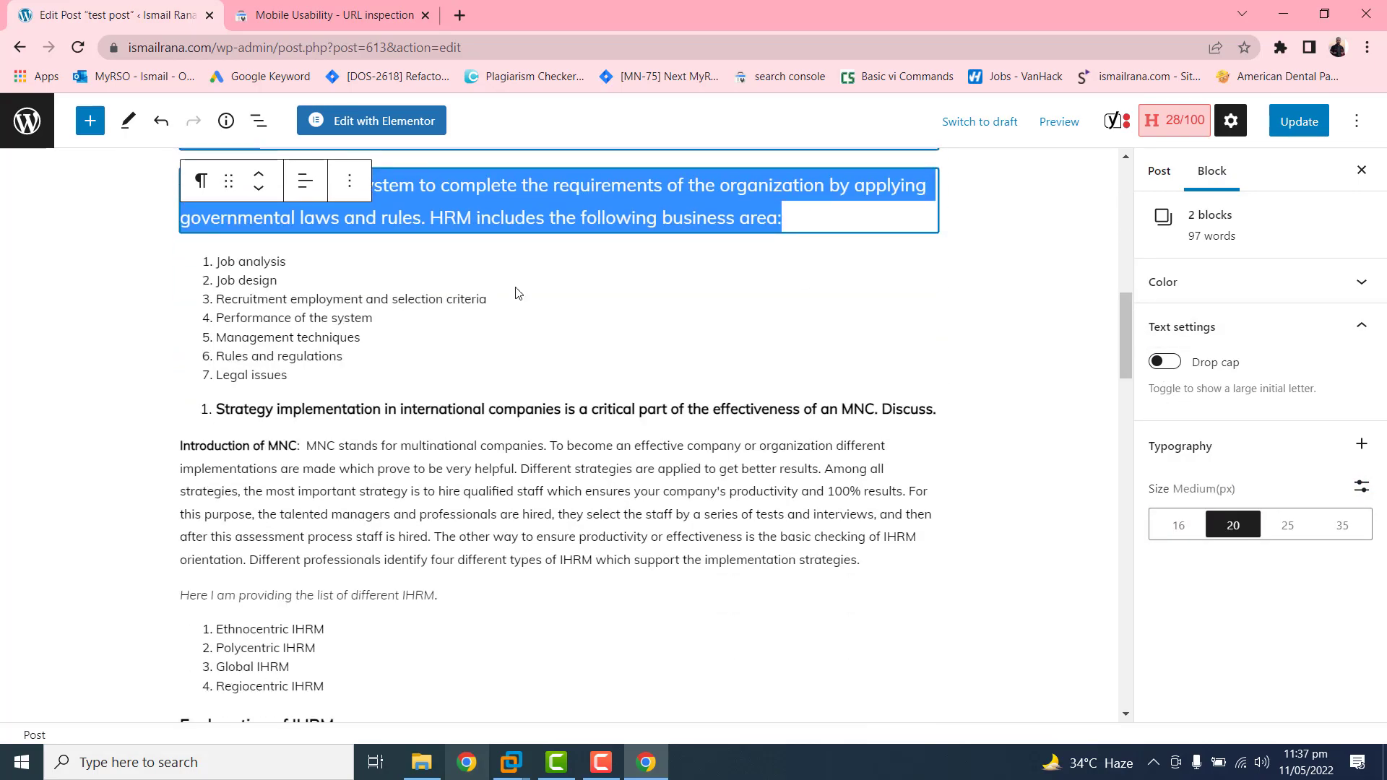
Step: Enlarge the numbered business-area list and the Strategy implementation line to Medium 20px
{"action": "left_click", "coordinate": [282, 328]}
{"action": "scroll", "coordinate": [1247, 433], "scroll_direction": "down", "scroll_amount": 2}
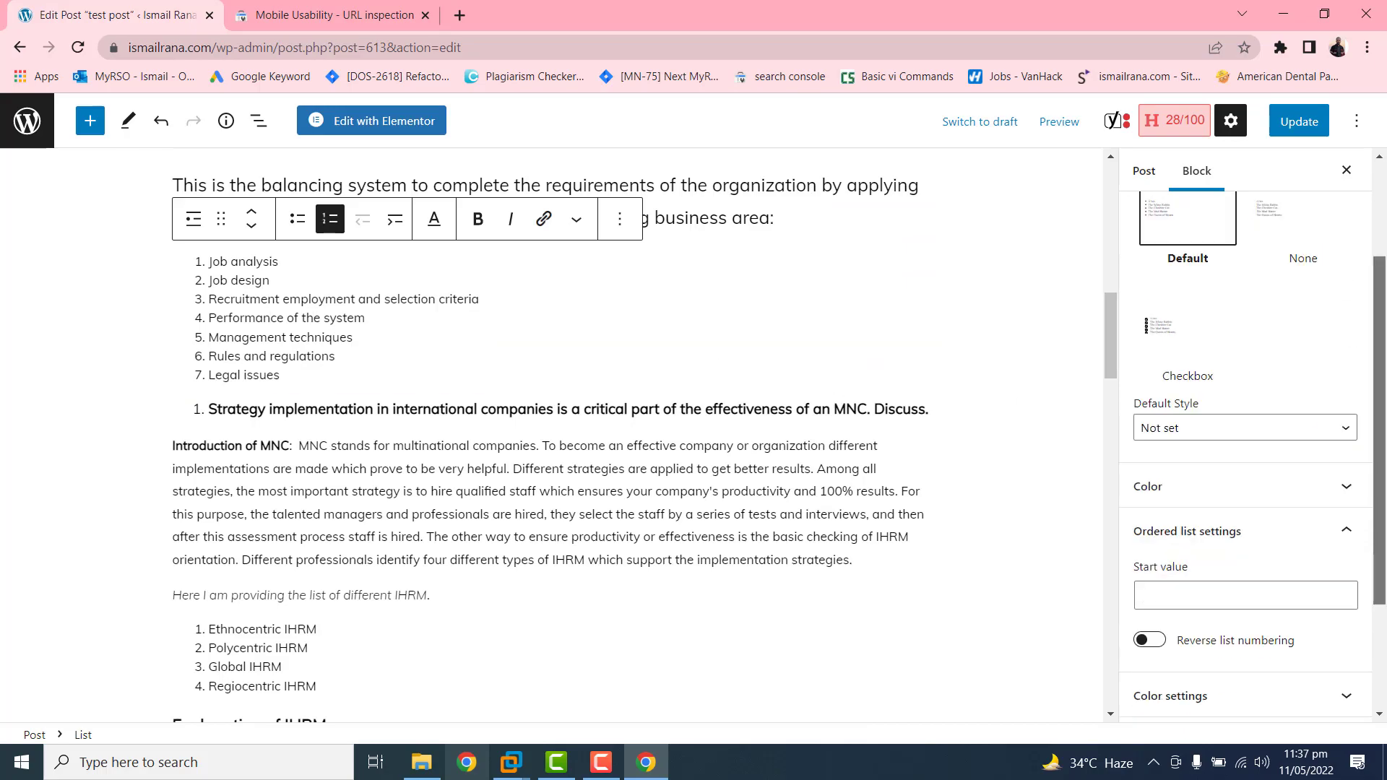
{"action": "scroll", "coordinate": [1247, 469], "scroll_direction": "down", "scroll_amount": 2}
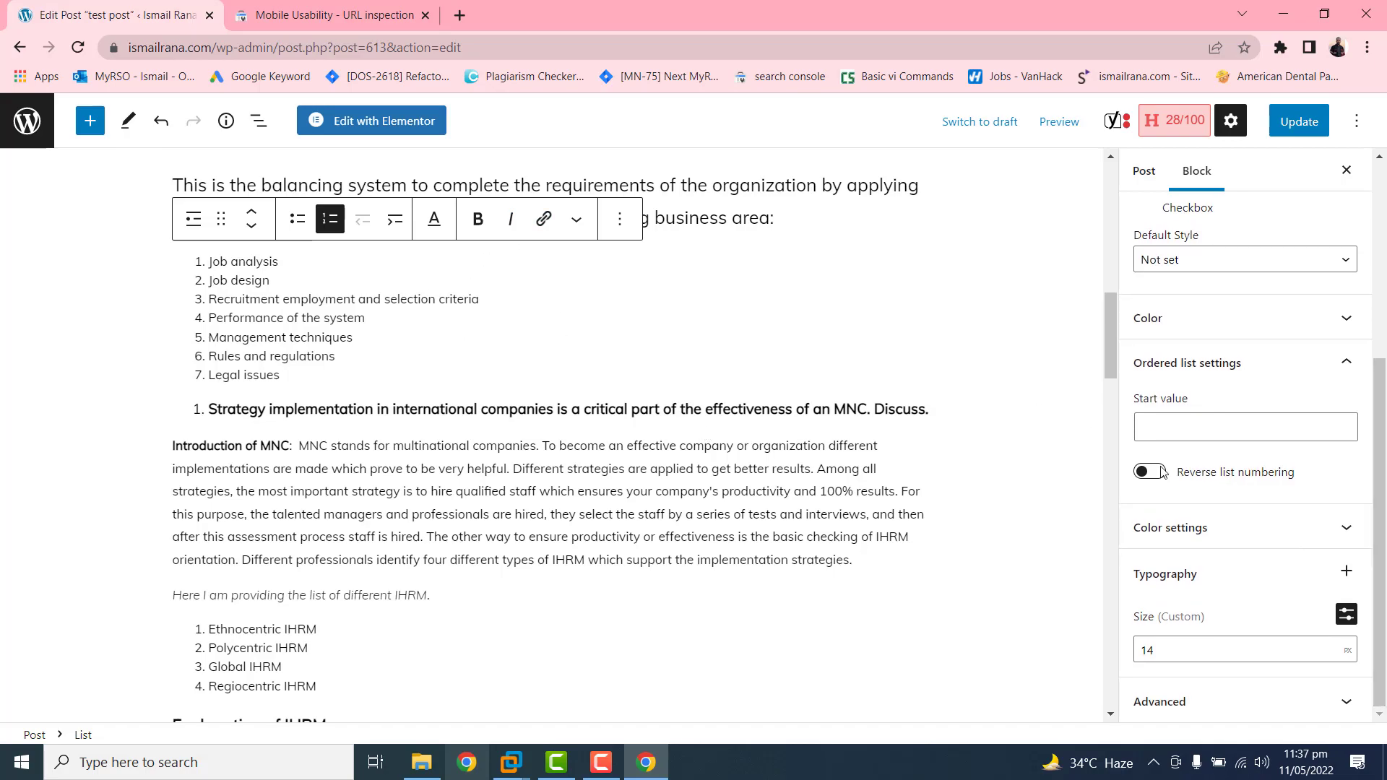
{"action": "left_click", "coordinate": [1347, 615]}
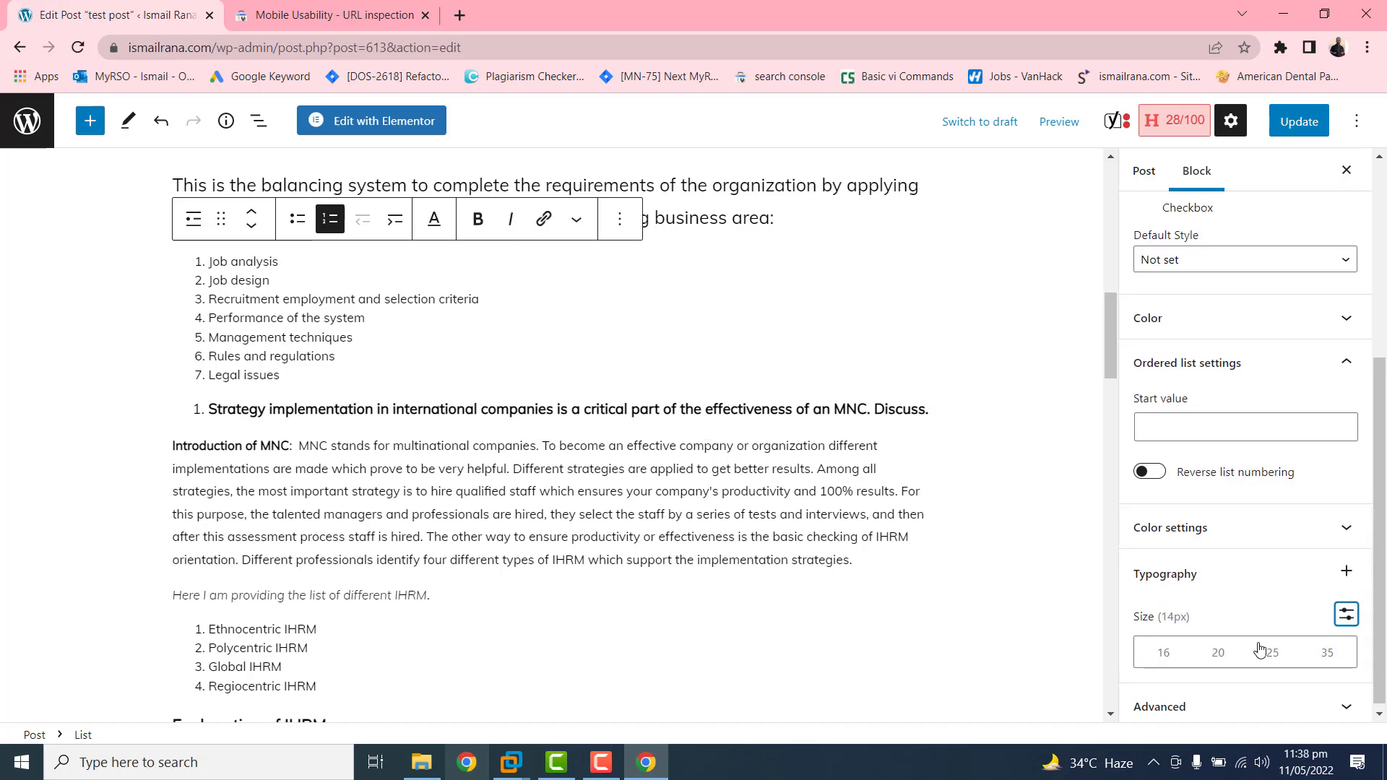
{"action": "left_click", "coordinate": [1218, 652]}
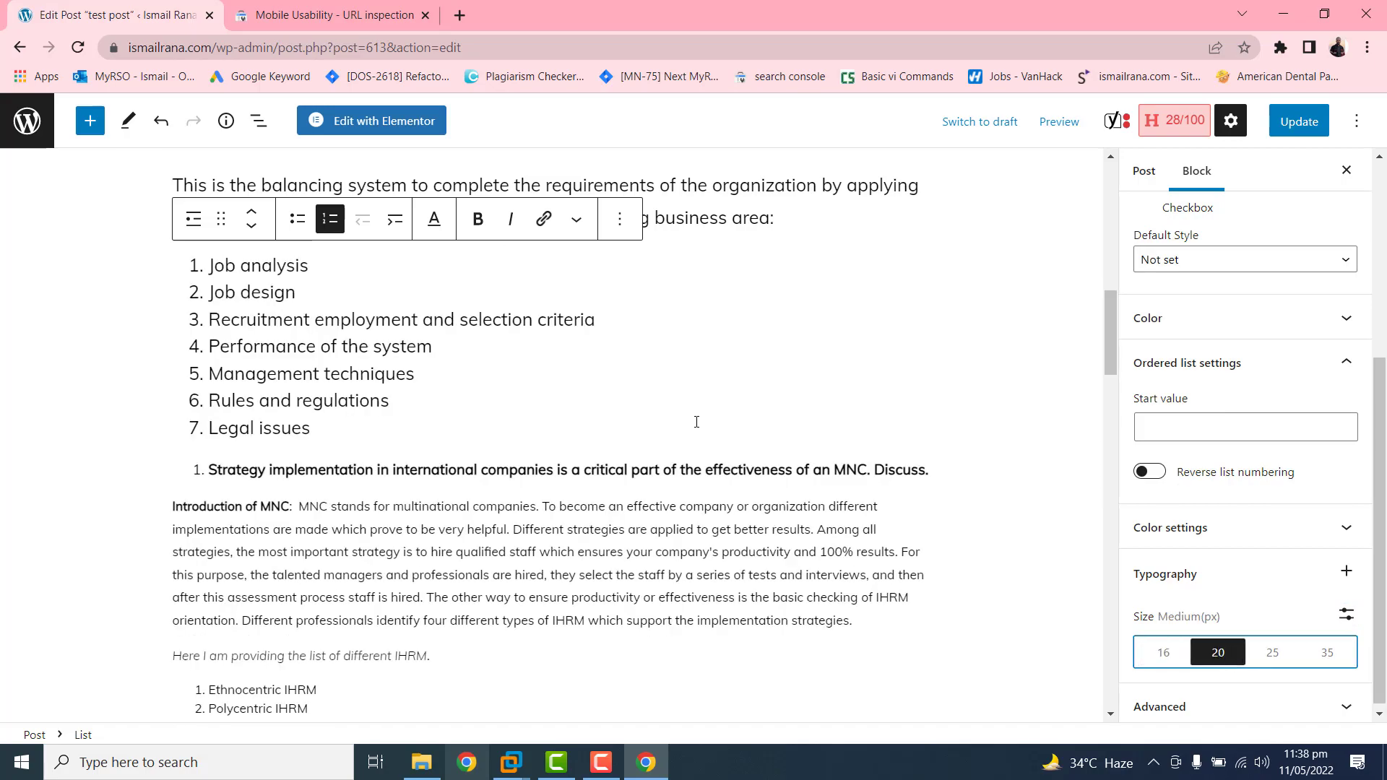
{"action": "triple_click", "coordinate": [358, 471]}
{"action": "left_click", "coordinate": [1384, 695]}
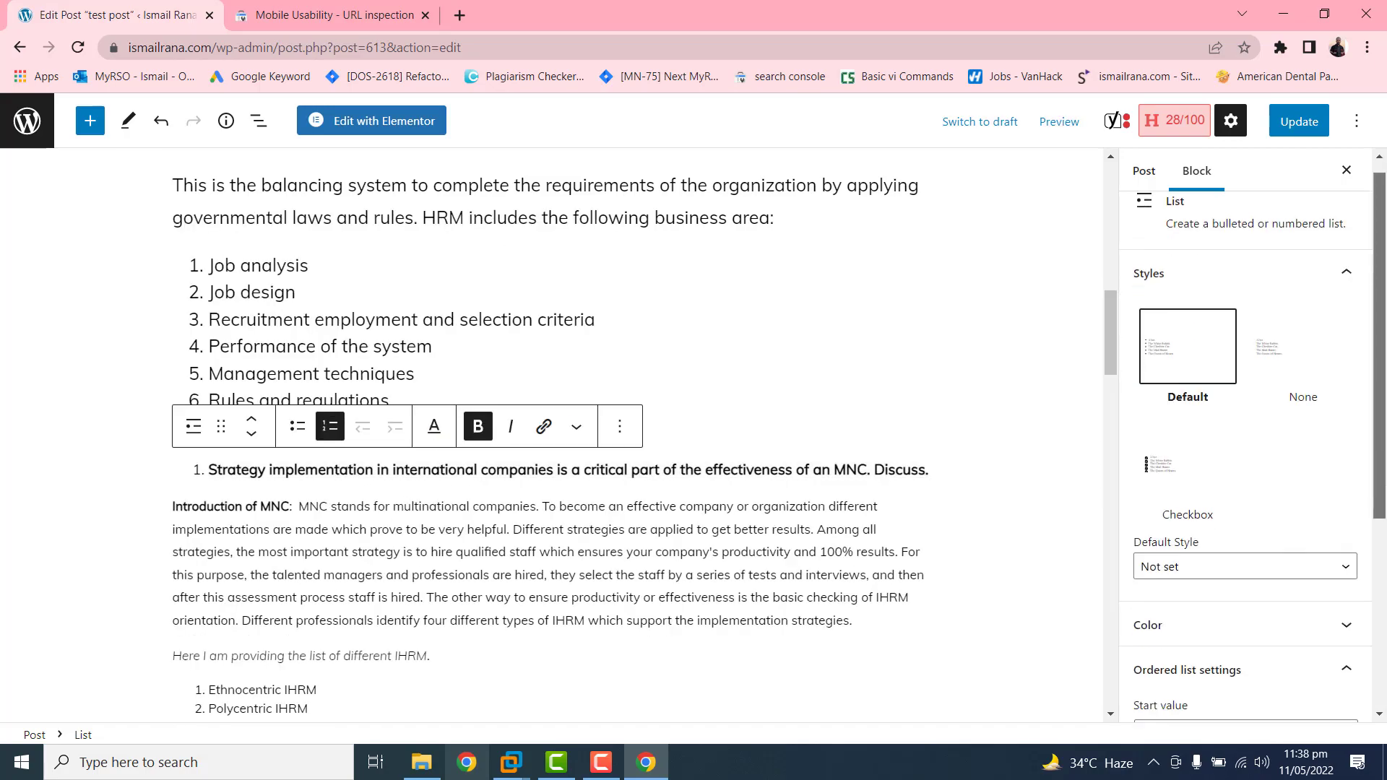
{"action": "left_click", "coordinate": [1218, 646]}
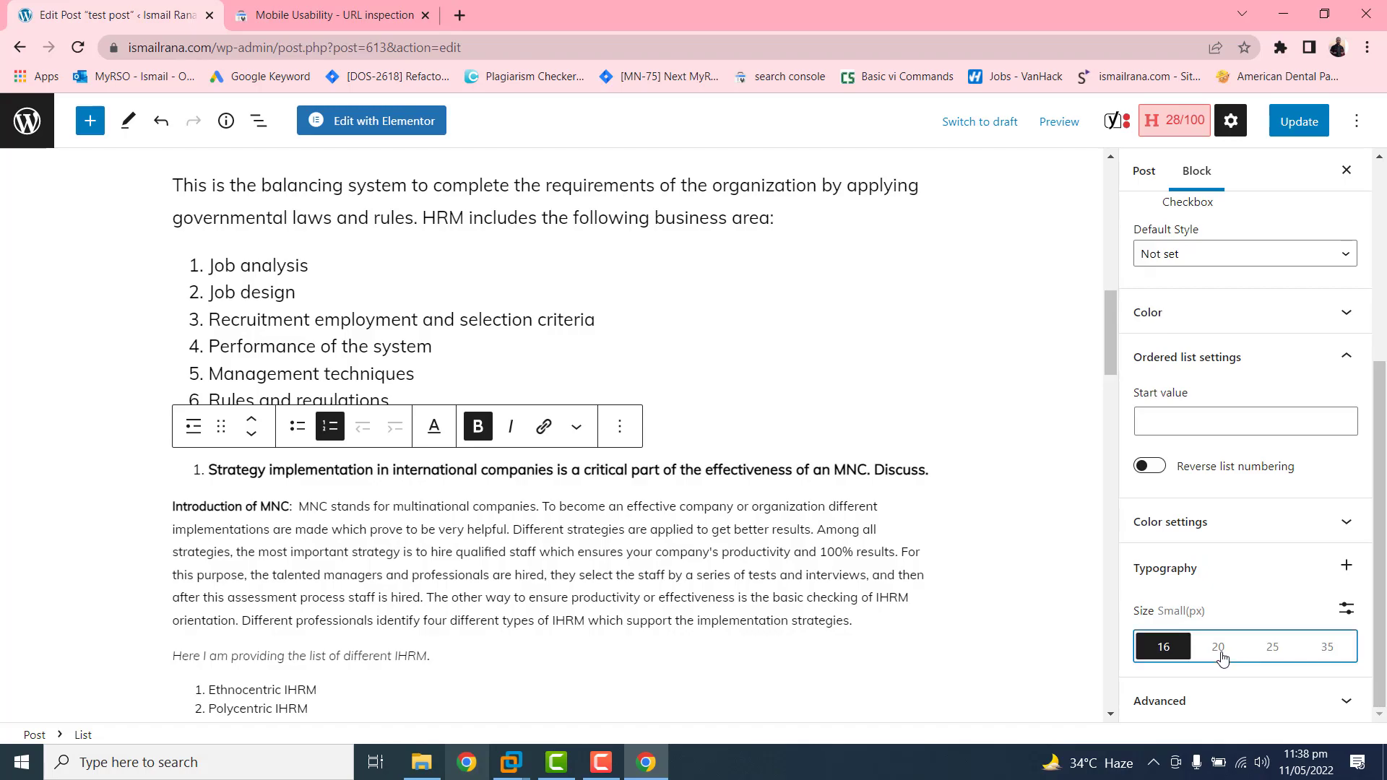
{"action": "left_click", "coordinate": [610, 596]}
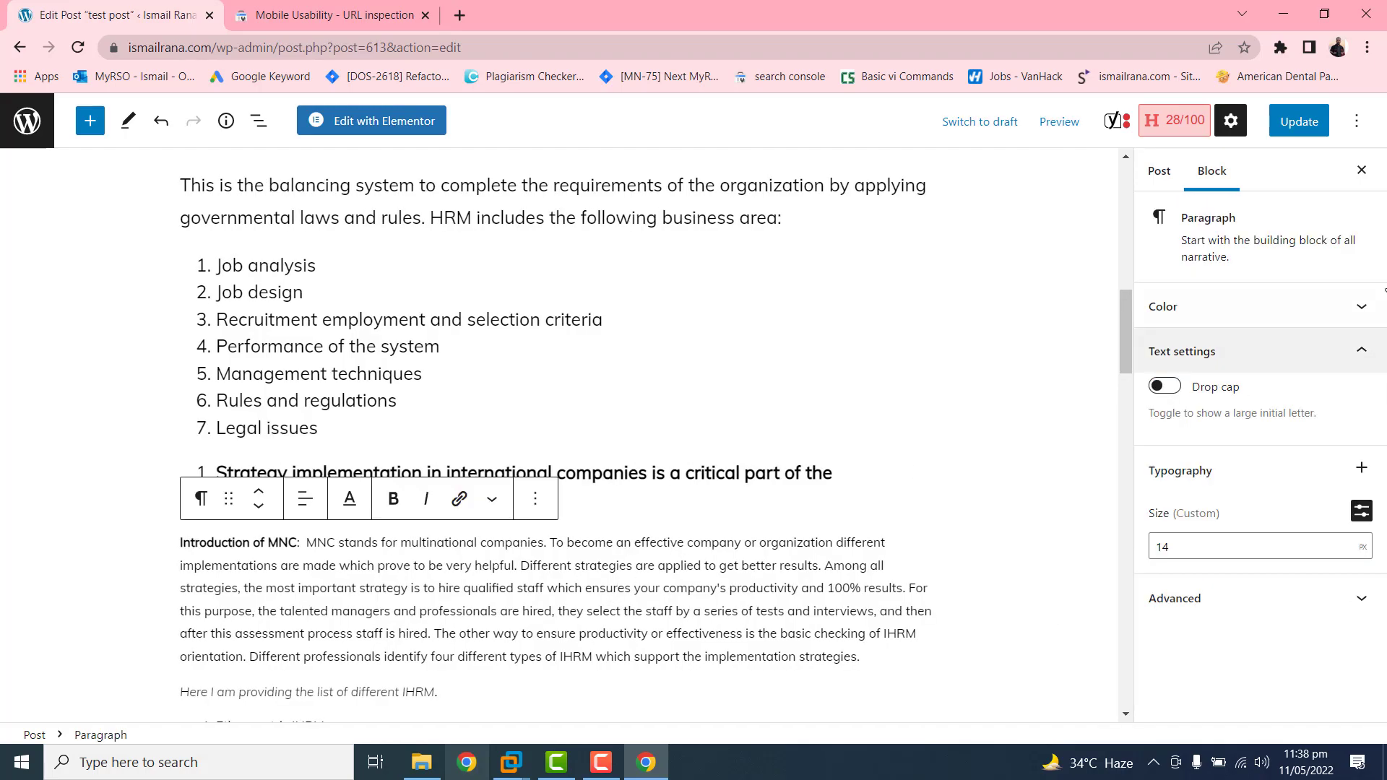
Step: Set the Introduction and IHRM sentence paragraphs to Medium 20px
{"action": "scroll", "coordinate": [1125, 315], "scroll_direction": "down", "scroll_amount": 5}
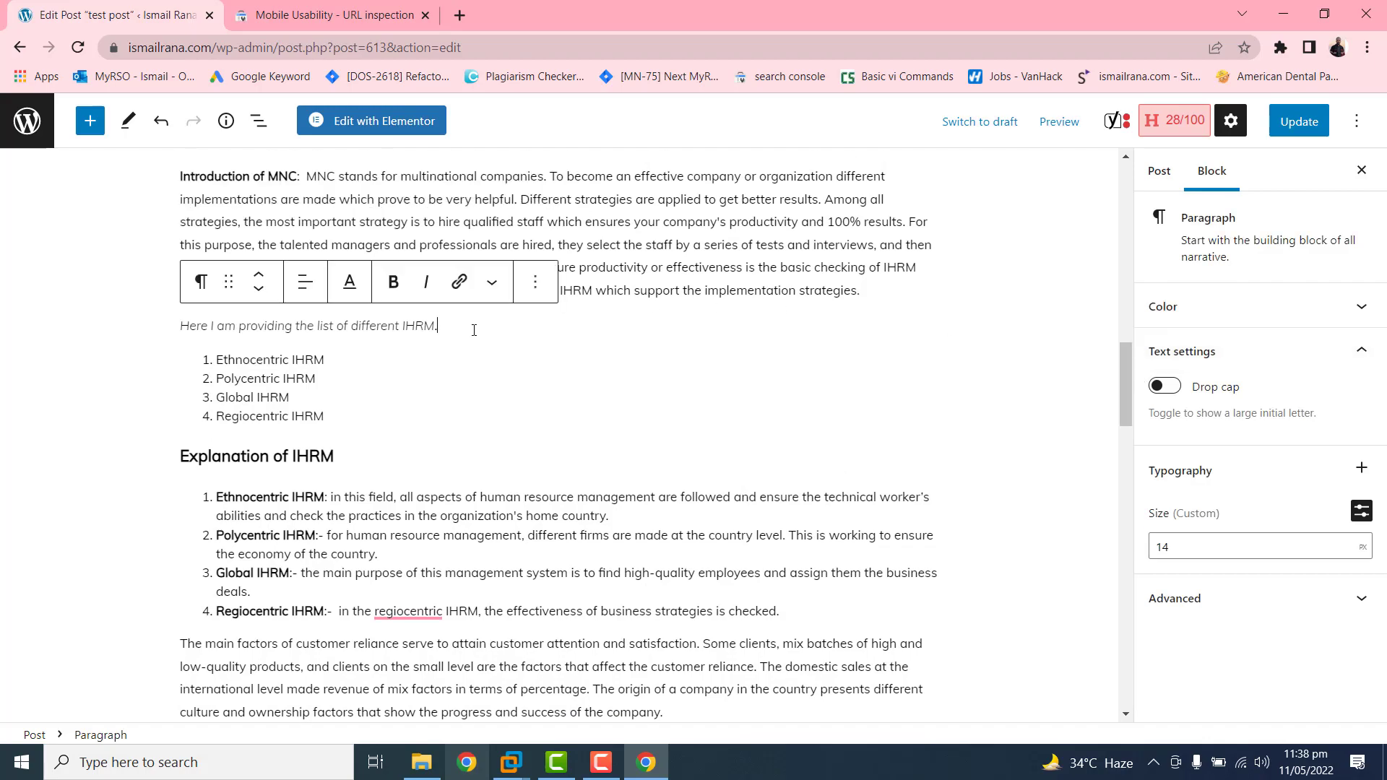
{"action": "left_click_drag", "start_coordinate": [477, 326], "coordinate": [176, 180]}
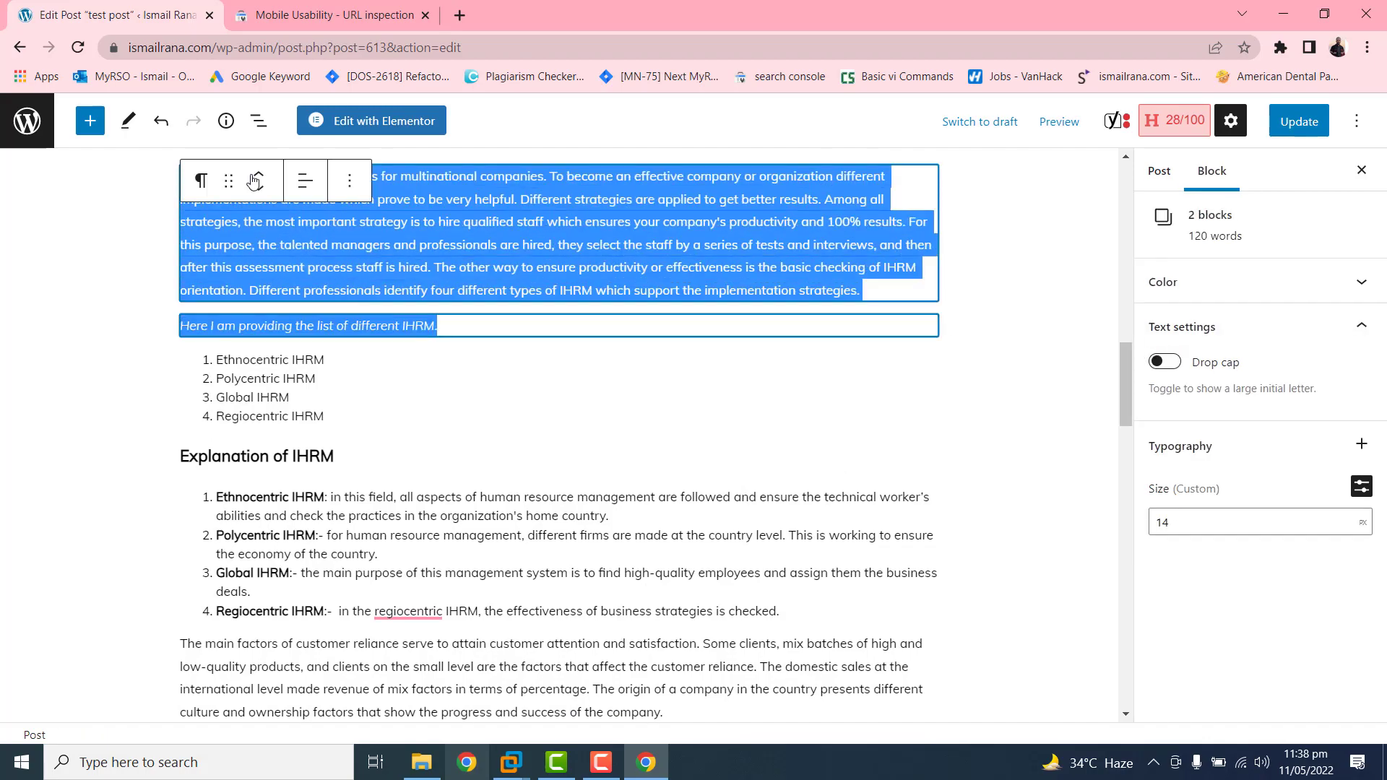
{"action": "left_click", "coordinate": [1364, 487]}
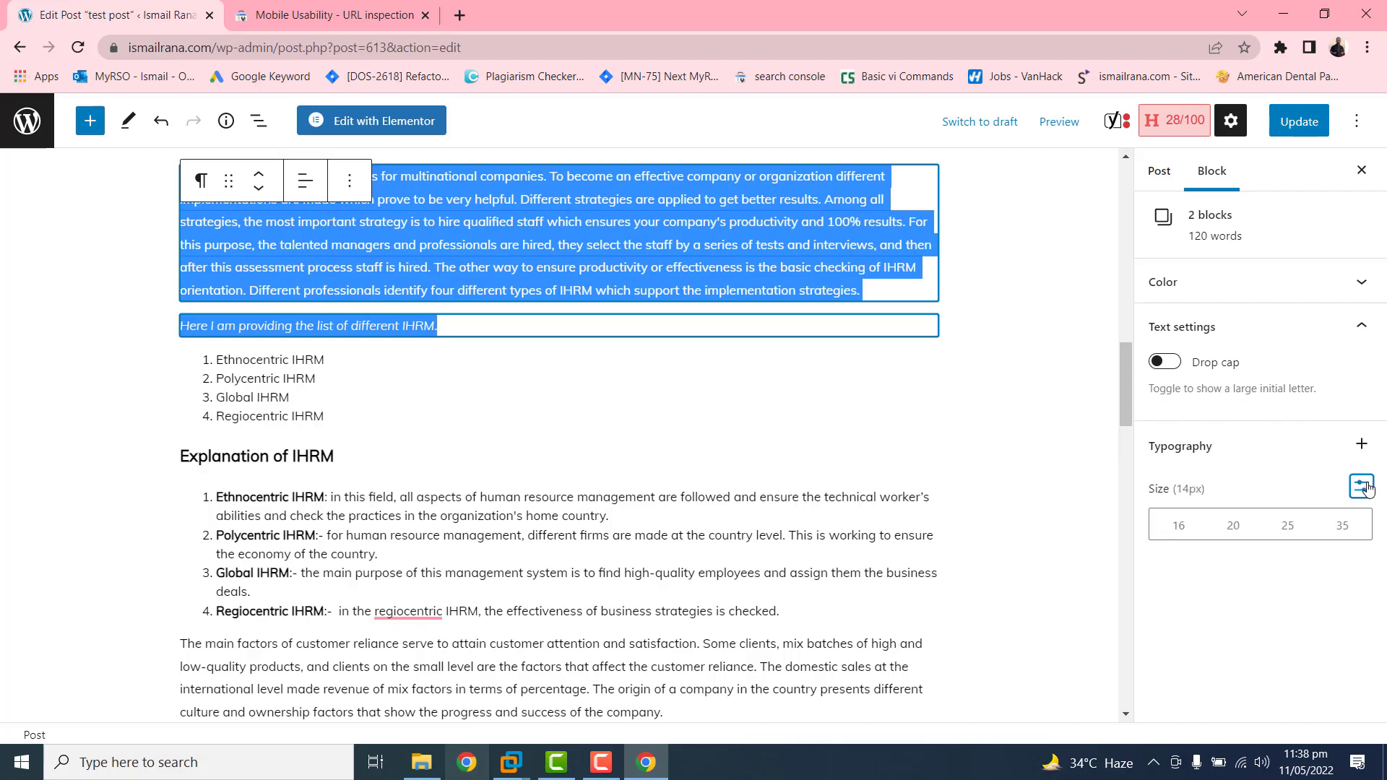
{"action": "left_click", "coordinate": [1233, 526]}
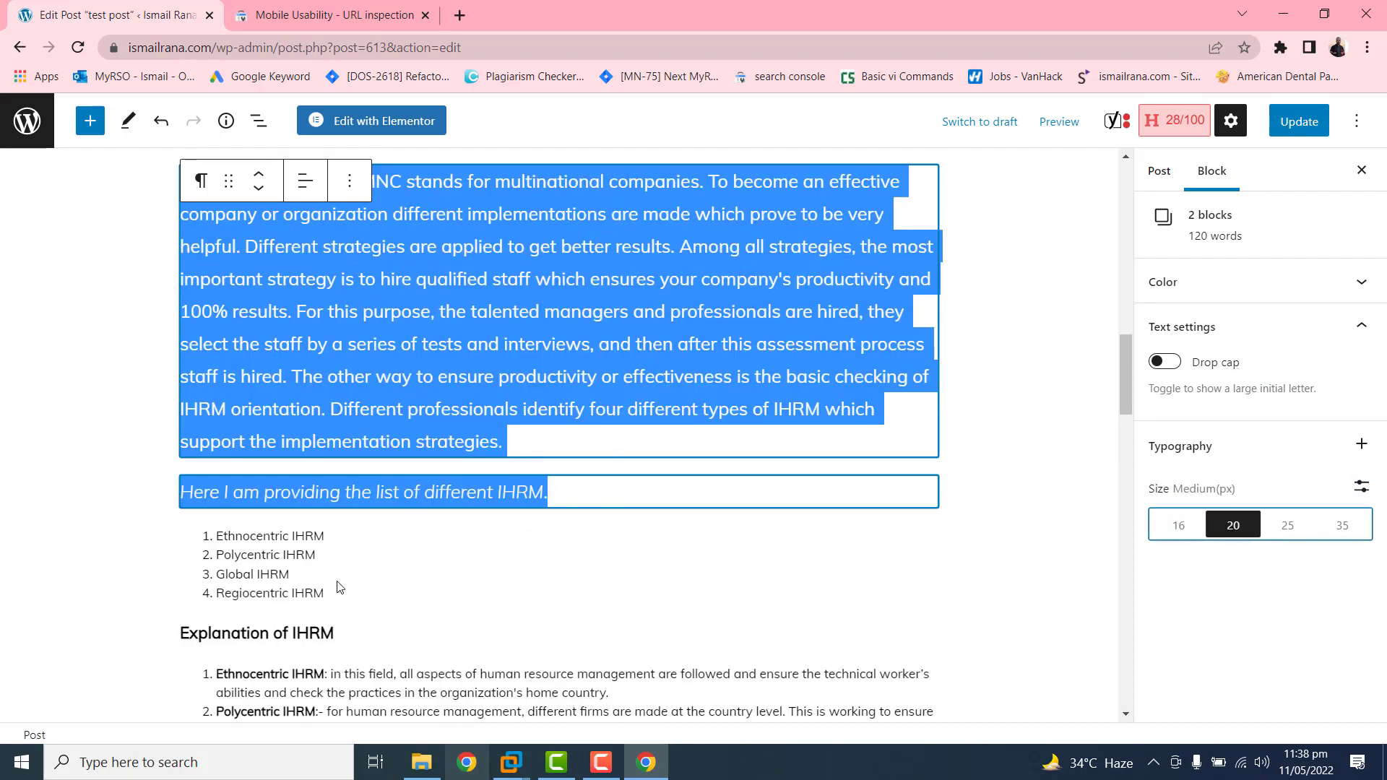
Step: Enlarge the list of IHRM types to Medium 20px
{"action": "left_click", "coordinate": [287, 547]}
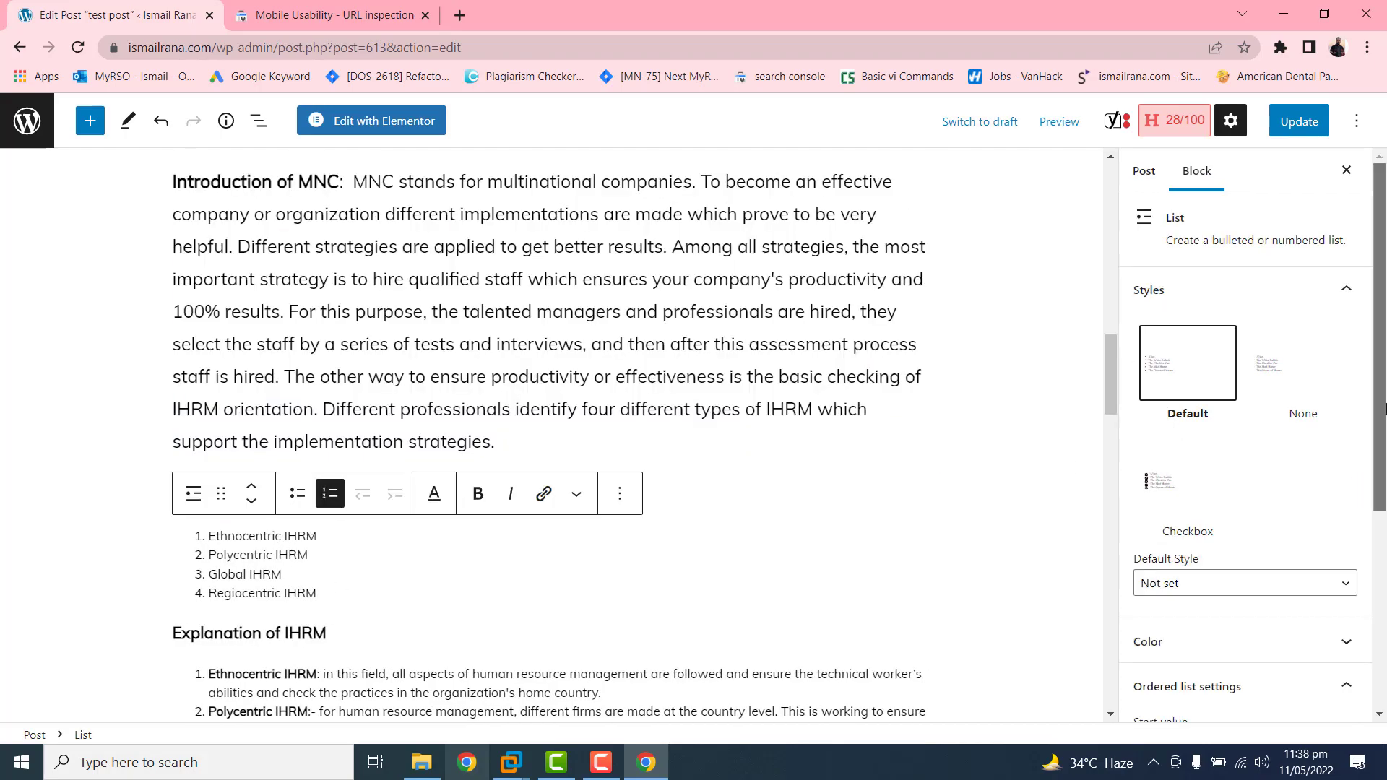
{"action": "scroll", "coordinate": [1228, 578], "scroll_direction": "down", "scroll_amount": 5}
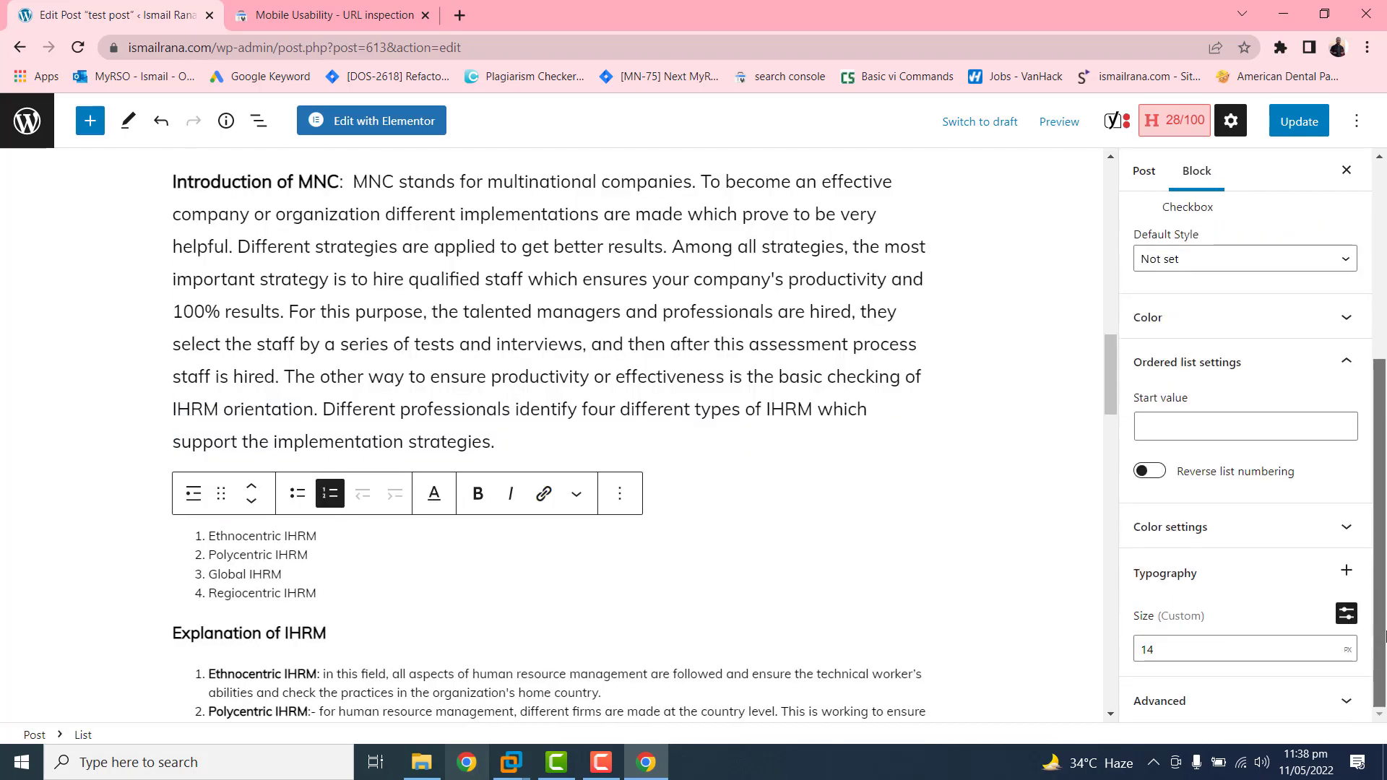
{"action": "left_click", "coordinate": [1344, 616]}
{"action": "left_click", "coordinate": [1218, 652]}
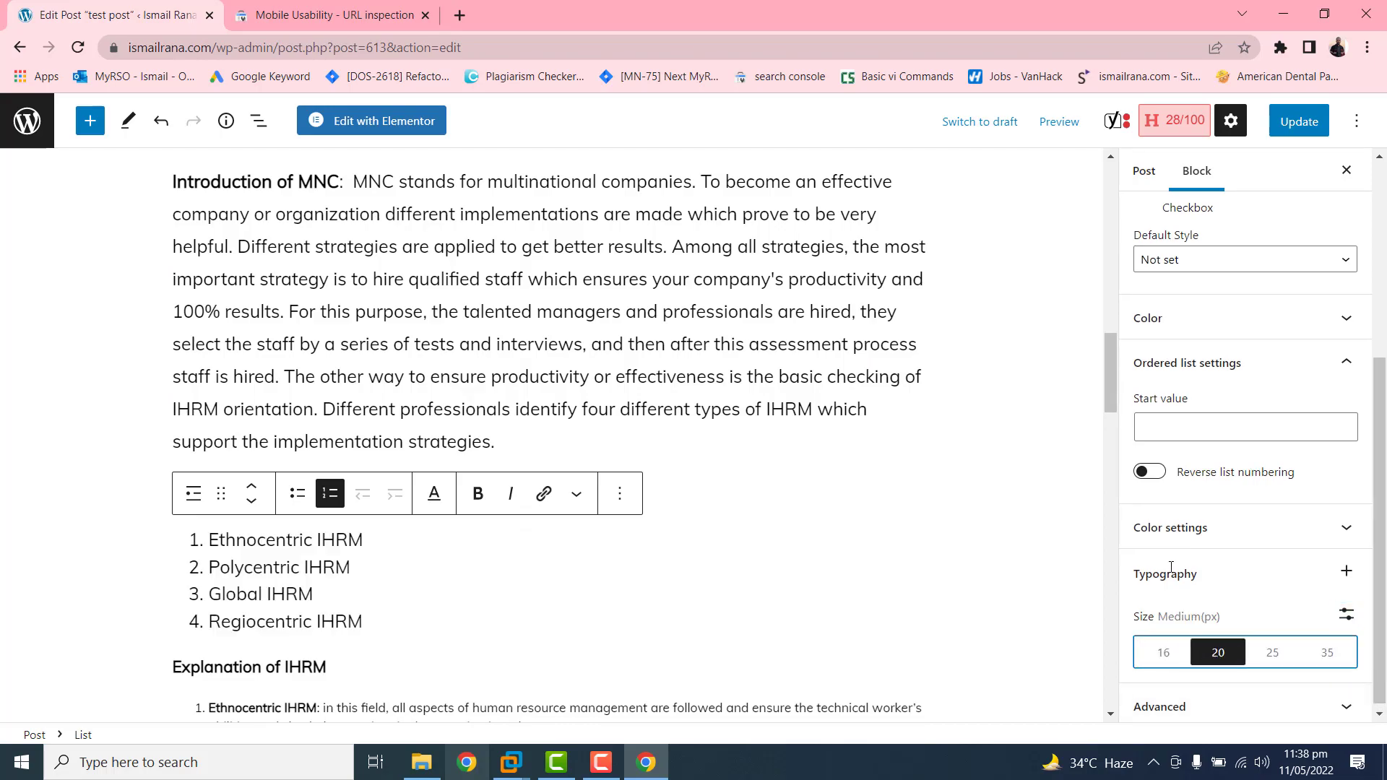
{"action": "left_click_drag", "start_coordinate": [1115, 389], "coordinate": [1115, 452]}
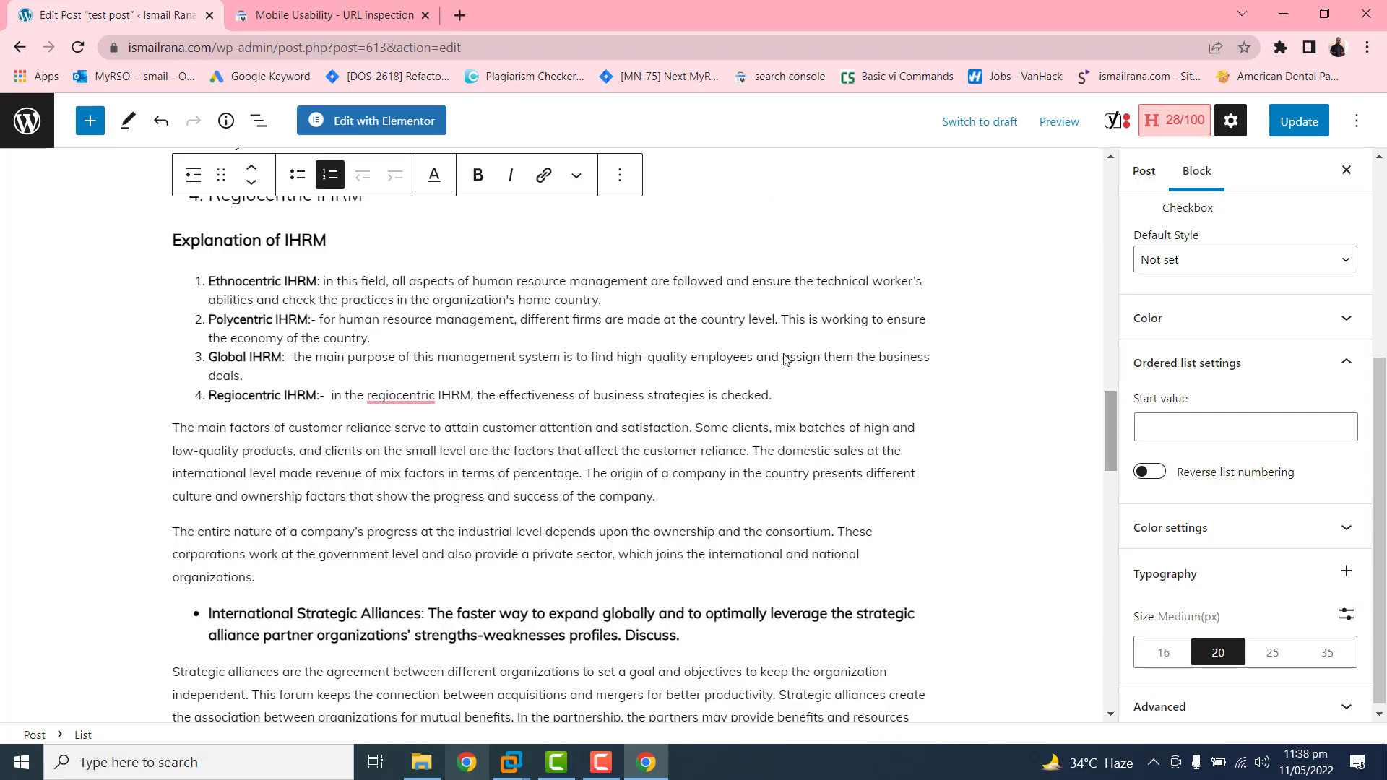
Step: Undo a size change on the Explanation of IHRM heading, then set its list to Medium 20px
{"action": "left_click_drag", "start_coordinate": [175, 232], "coordinate": [336, 241]}
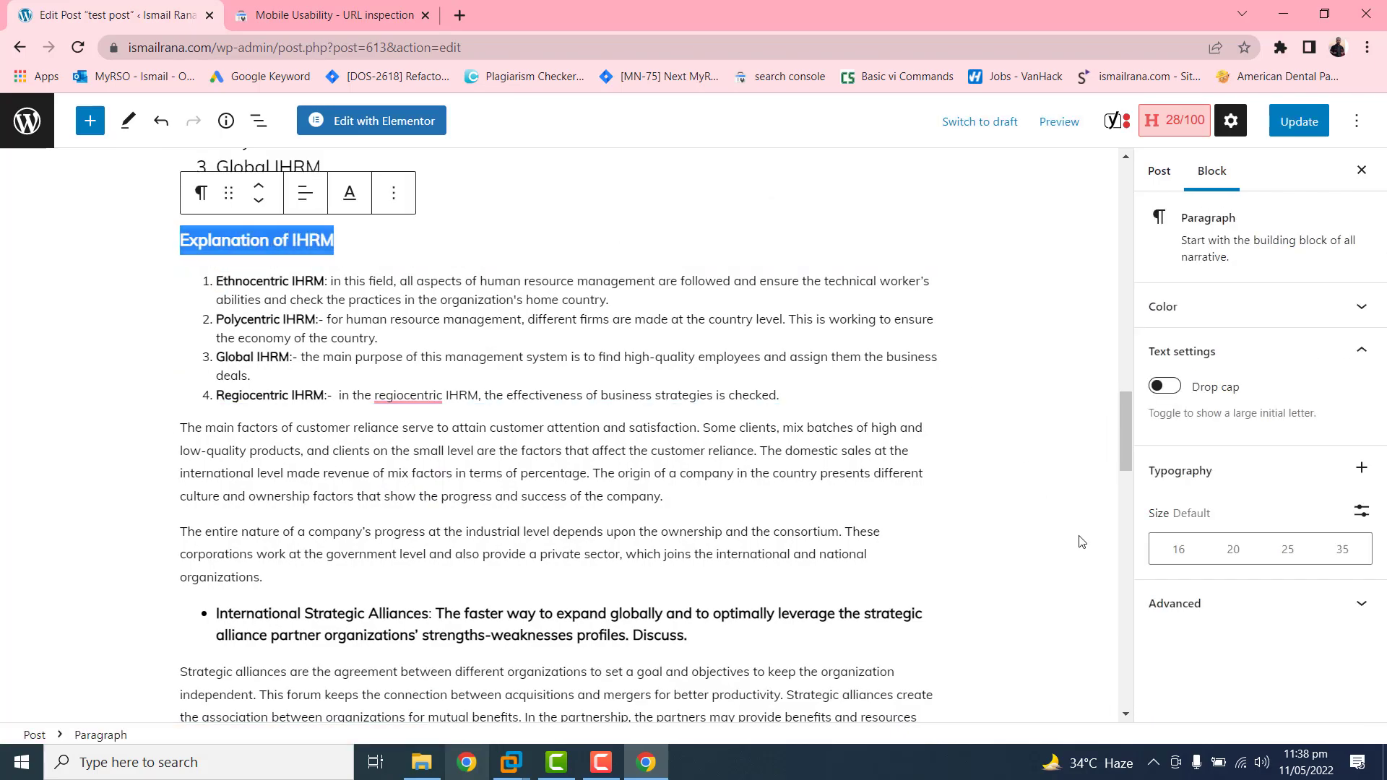
{"action": "left_click", "coordinate": [1232, 553]}
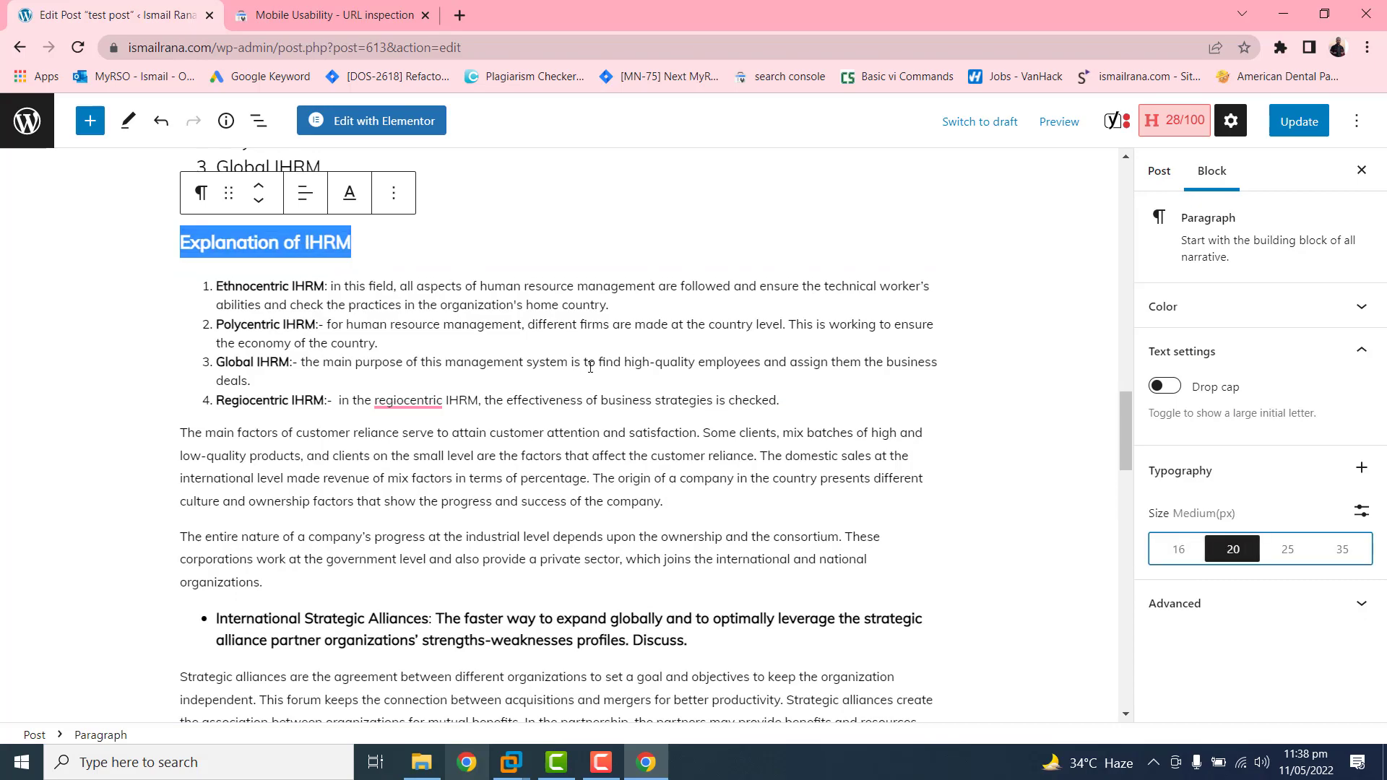
{"action": "key", "text": "ctrl+z"}
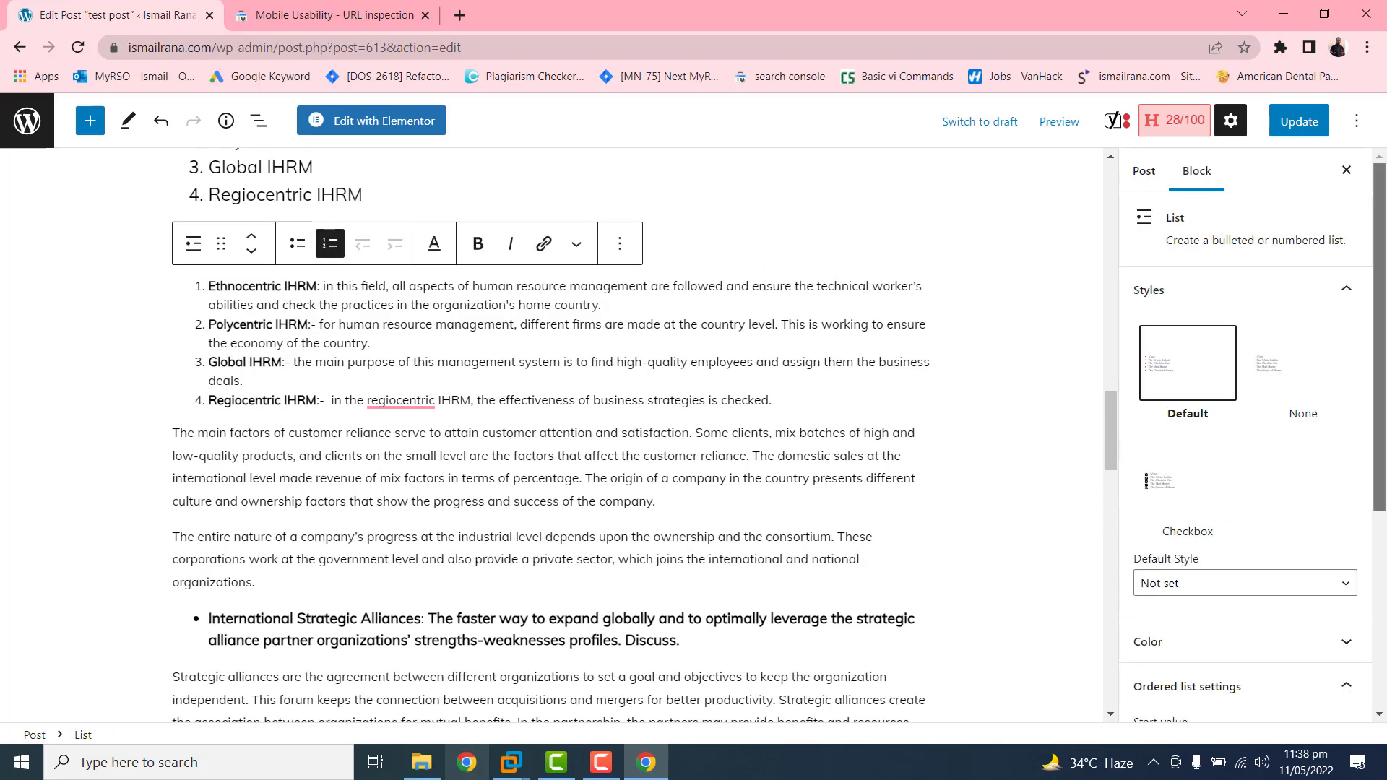
{"action": "scroll", "coordinate": [1385, 573], "scroll_direction": "down", "scroll_amount": 5}
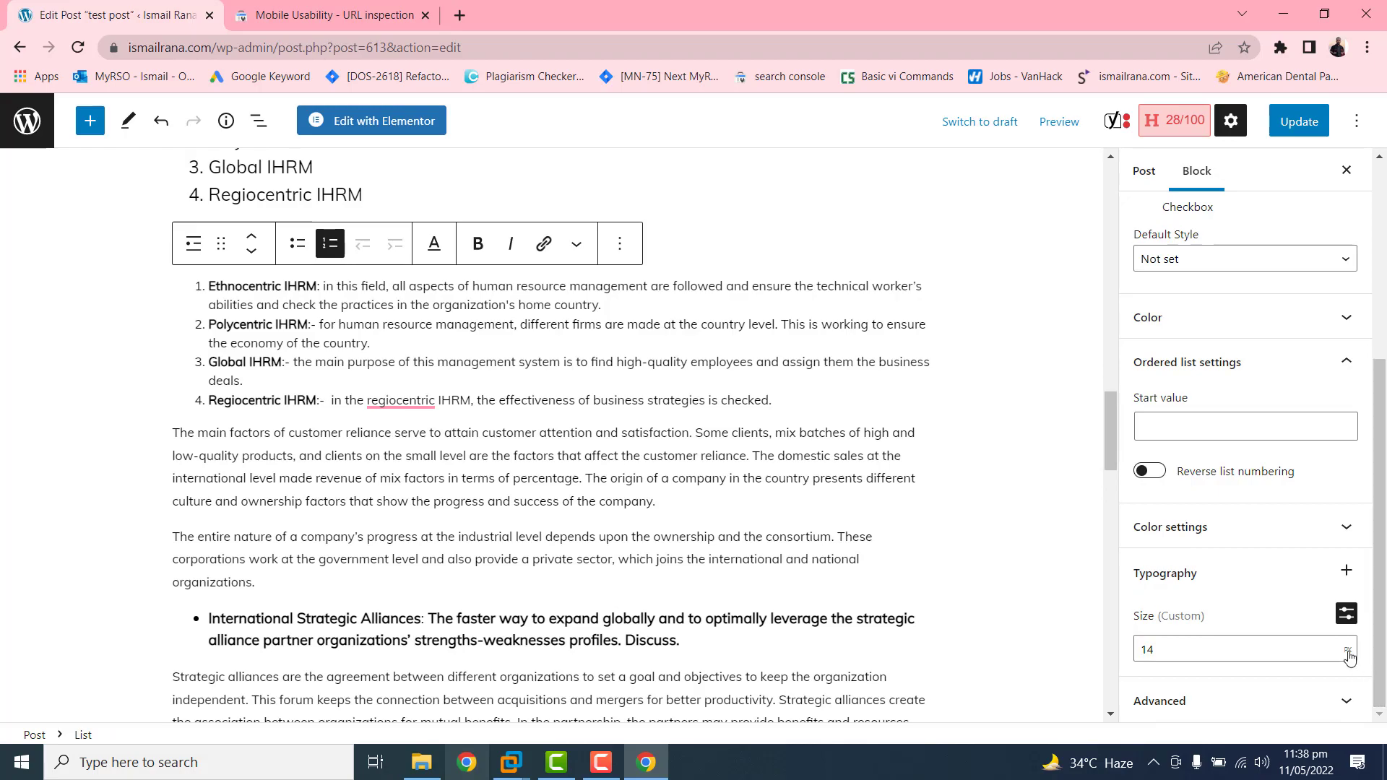
{"action": "left_click", "coordinate": [1344, 614]}
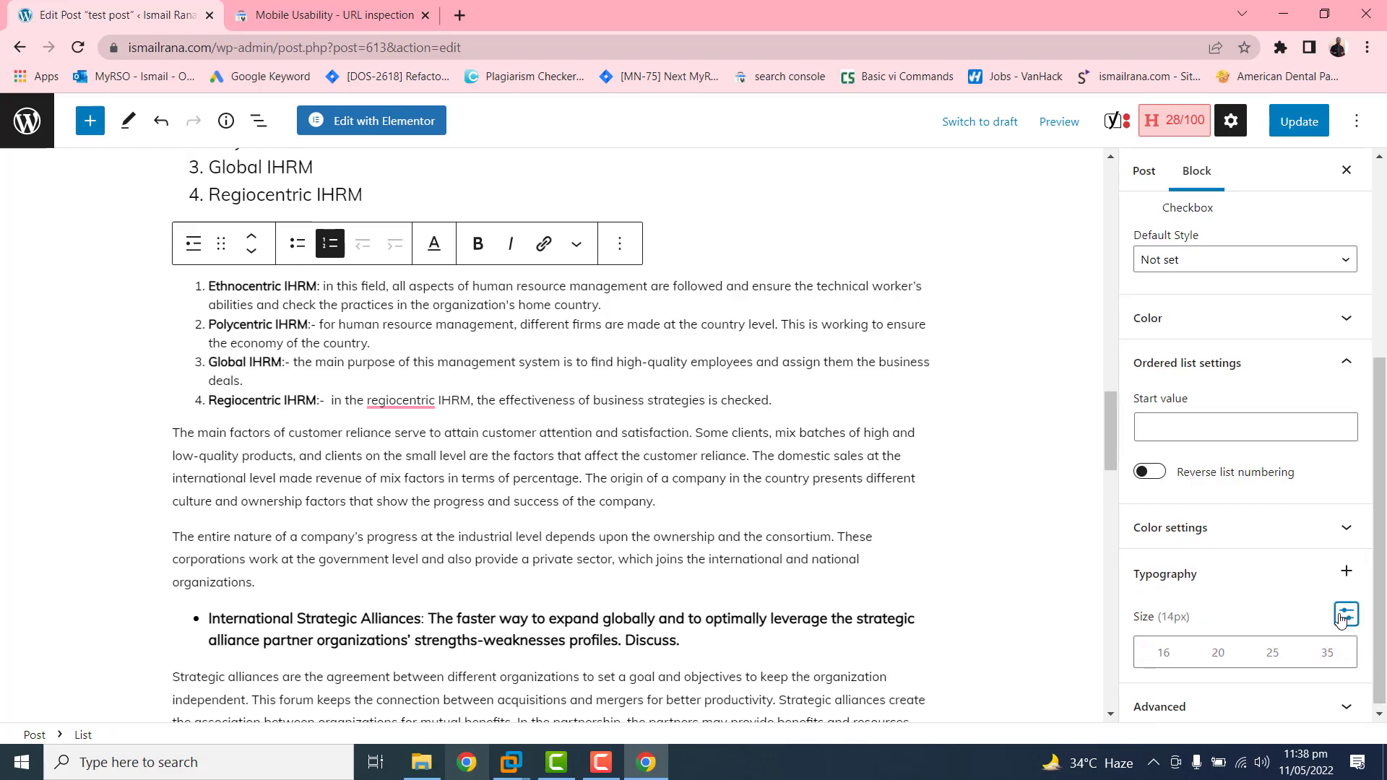
{"action": "left_click", "coordinate": [1221, 653]}
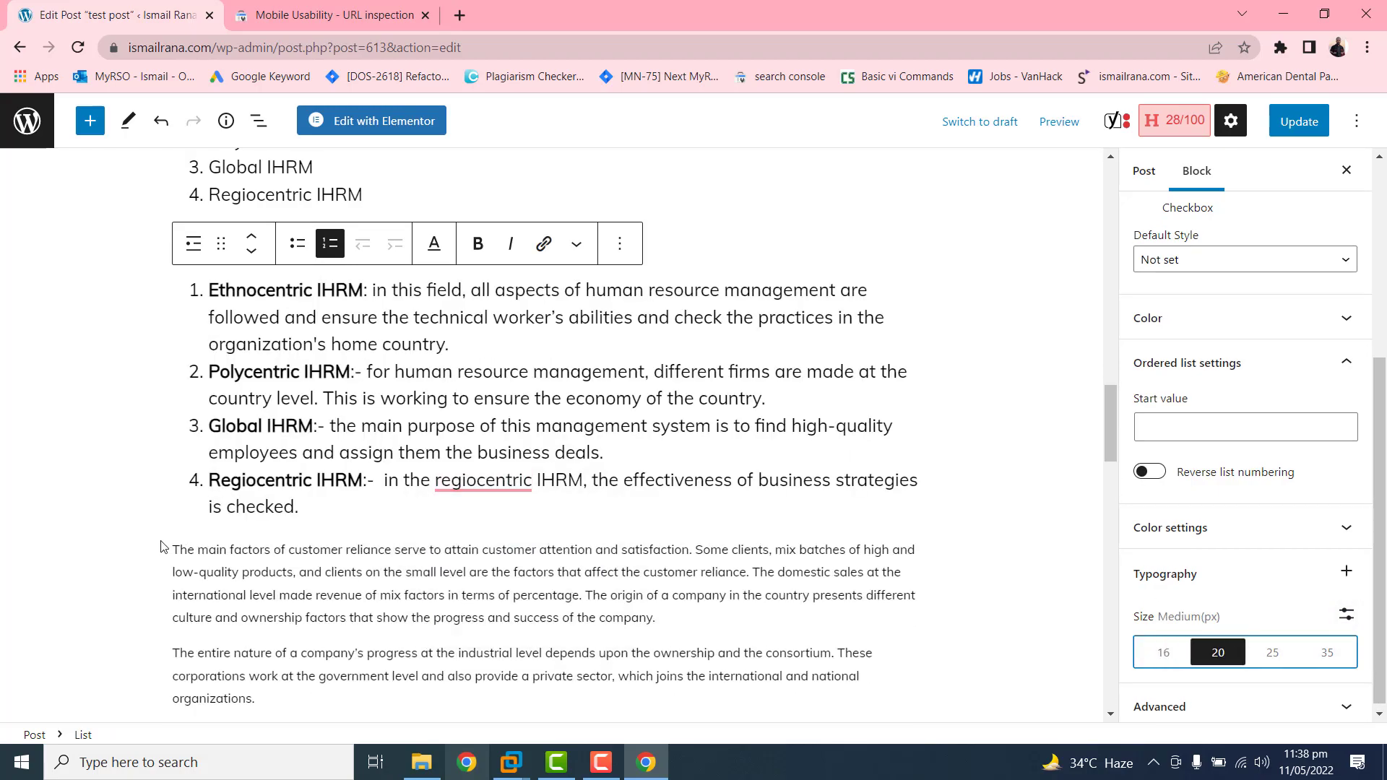
Step: Set the customer-reliance paragraphs and International Strategic Alliances bullet to Medium 20px
{"action": "left_click_drag", "start_coordinate": [176, 547], "coordinate": [295, 229]}
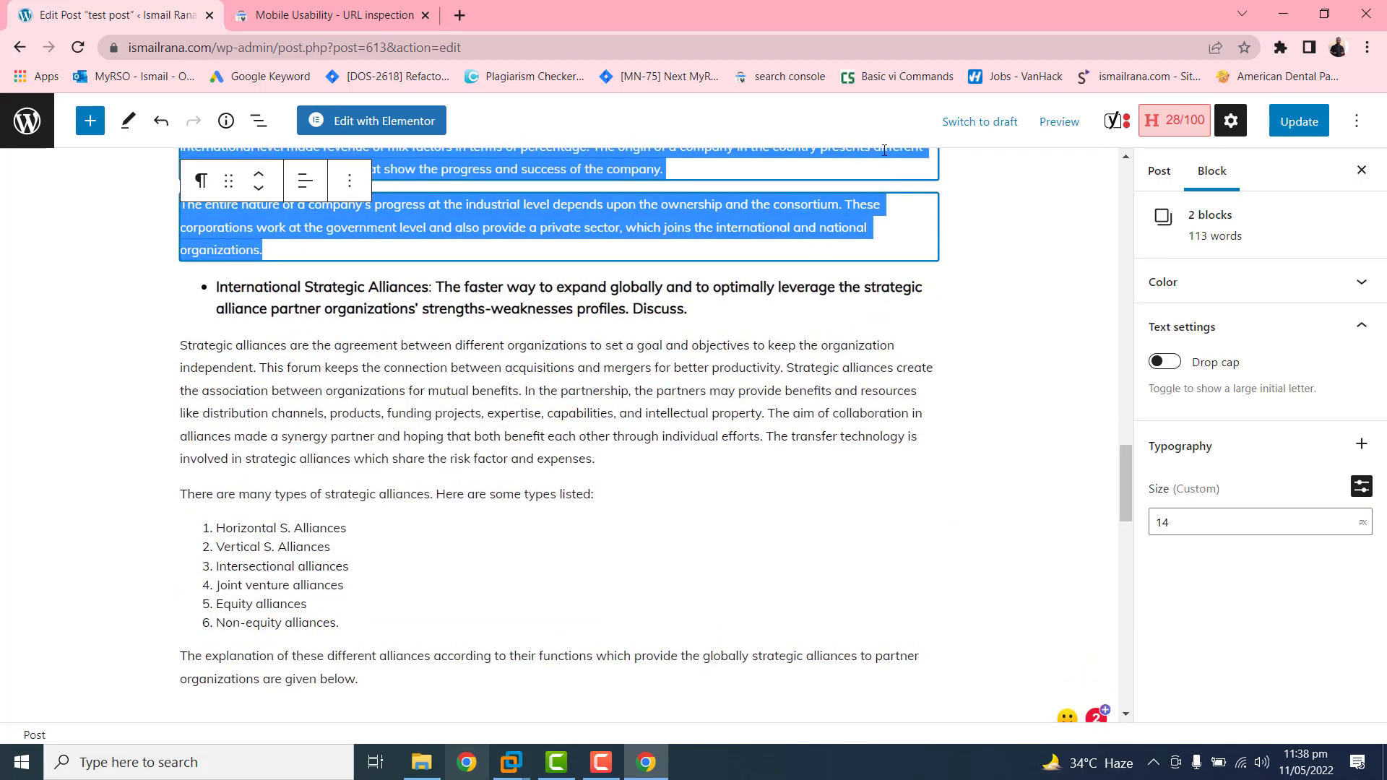
{"action": "left_click", "coordinate": [1369, 490]}
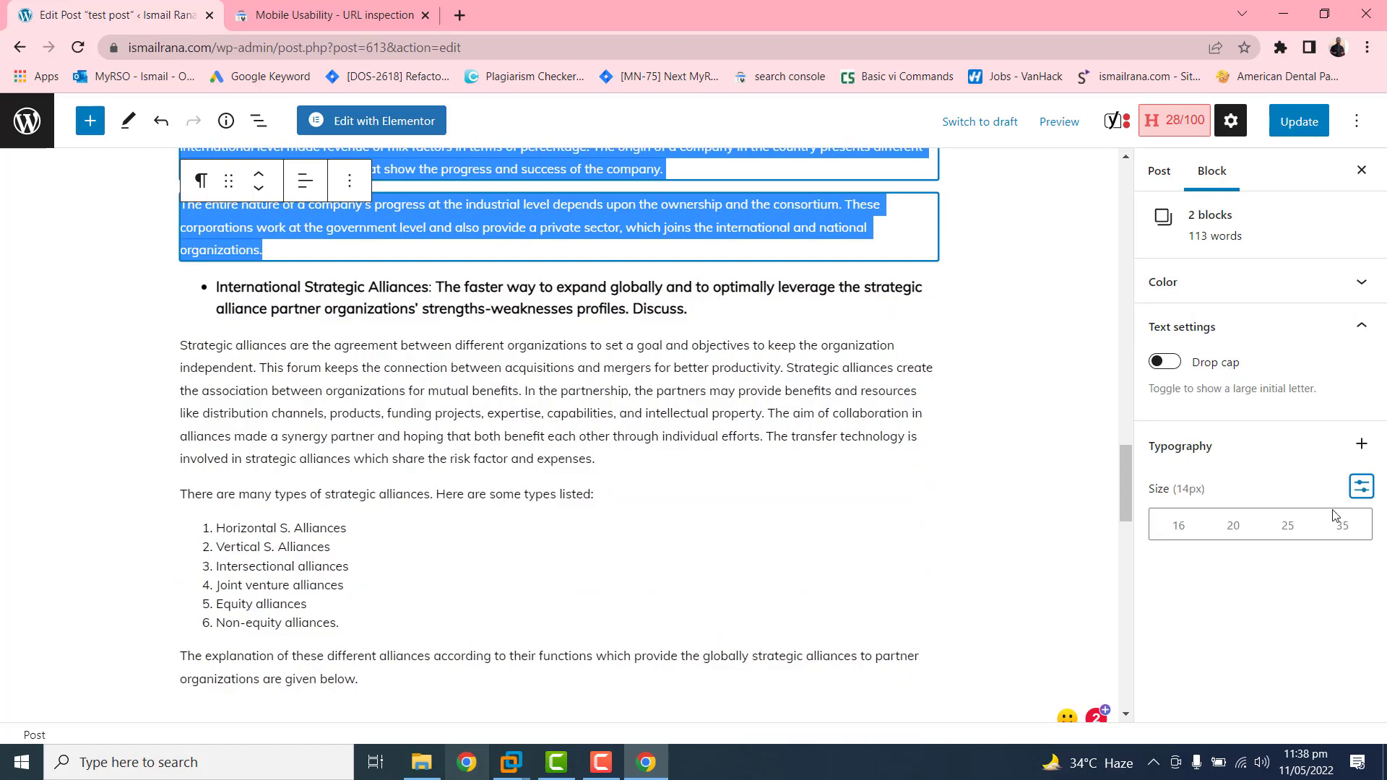
{"action": "left_click", "coordinate": [1233, 527]}
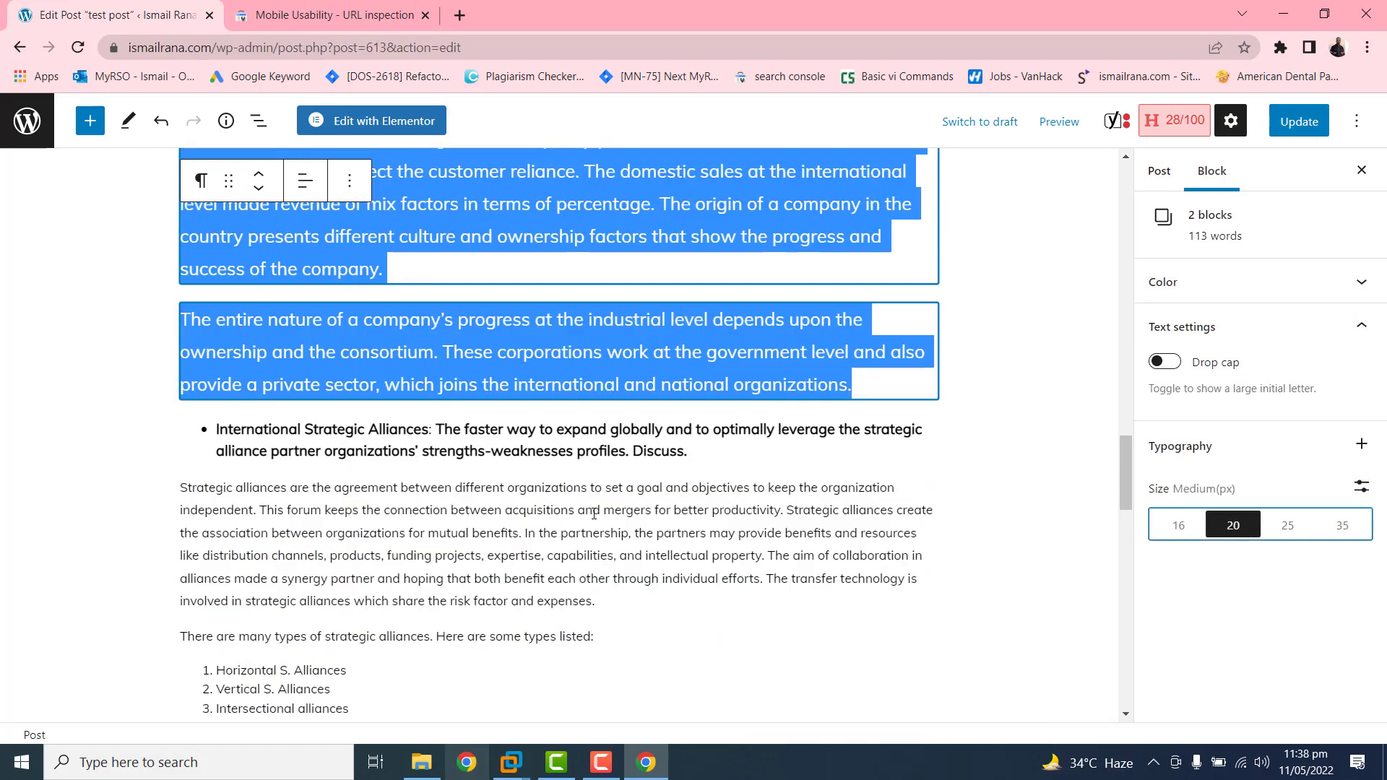
{"action": "left_click", "coordinate": [486, 438]}
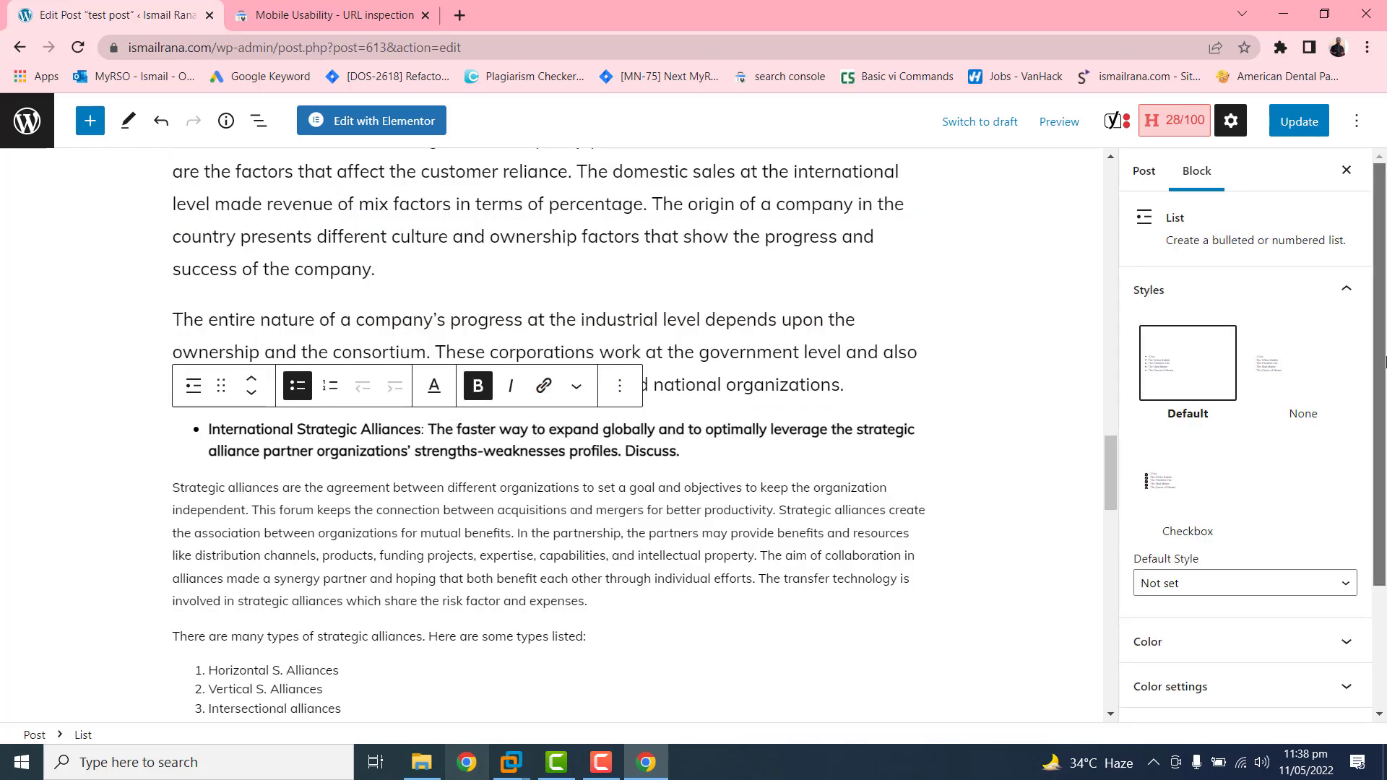
{"action": "left_click_drag", "start_coordinate": [1381, 430], "coordinate": [1383, 552]}
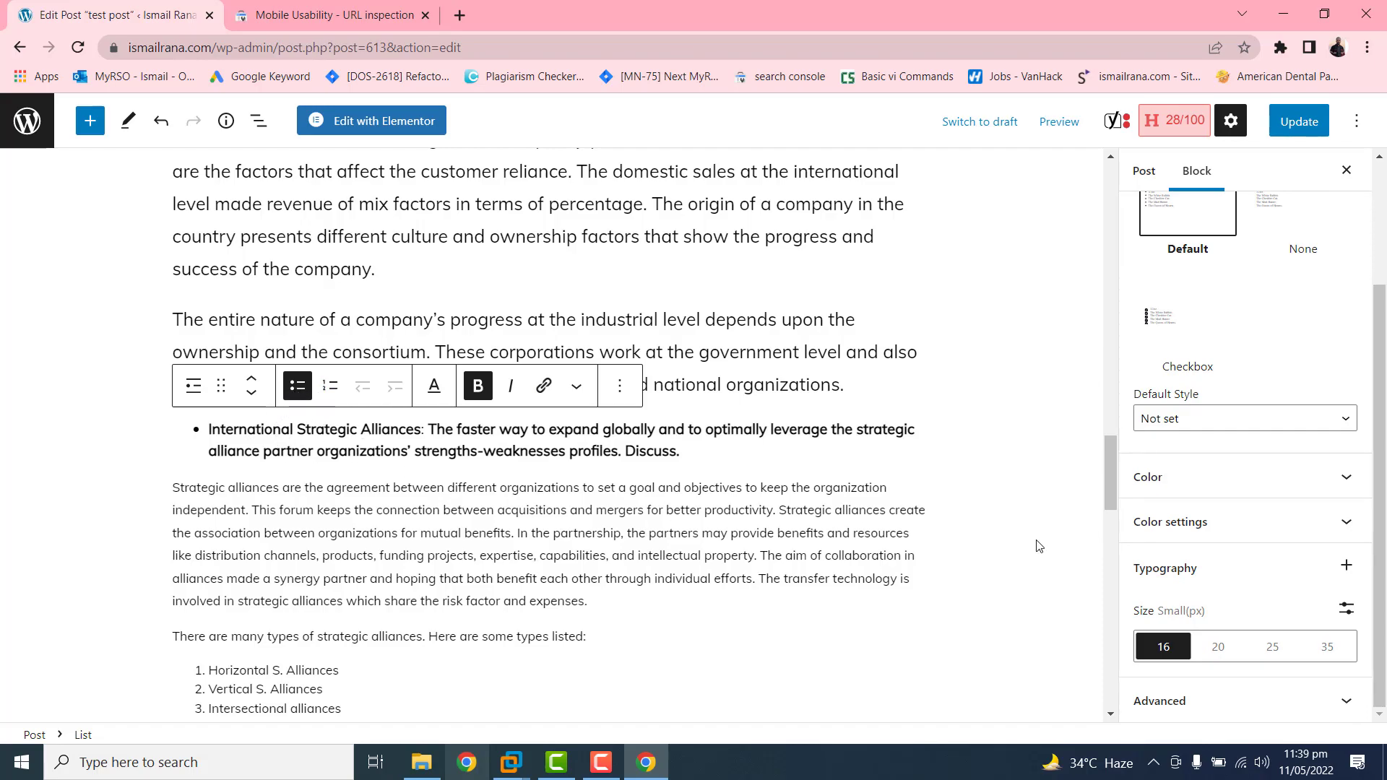
{"action": "left_click", "coordinate": [1220, 653]}
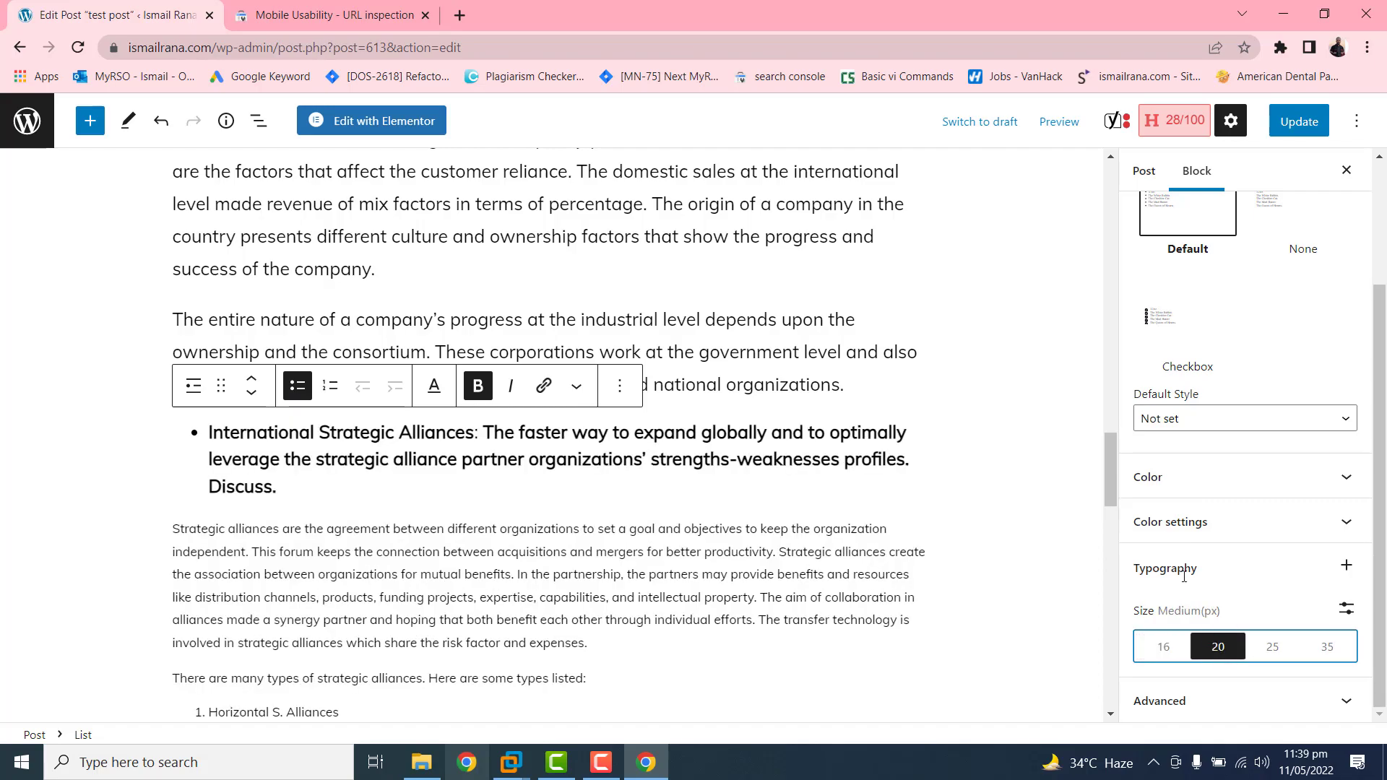
{"action": "scroll", "coordinate": [1115, 466], "scroll_direction": "down", "scroll_amount": 3}
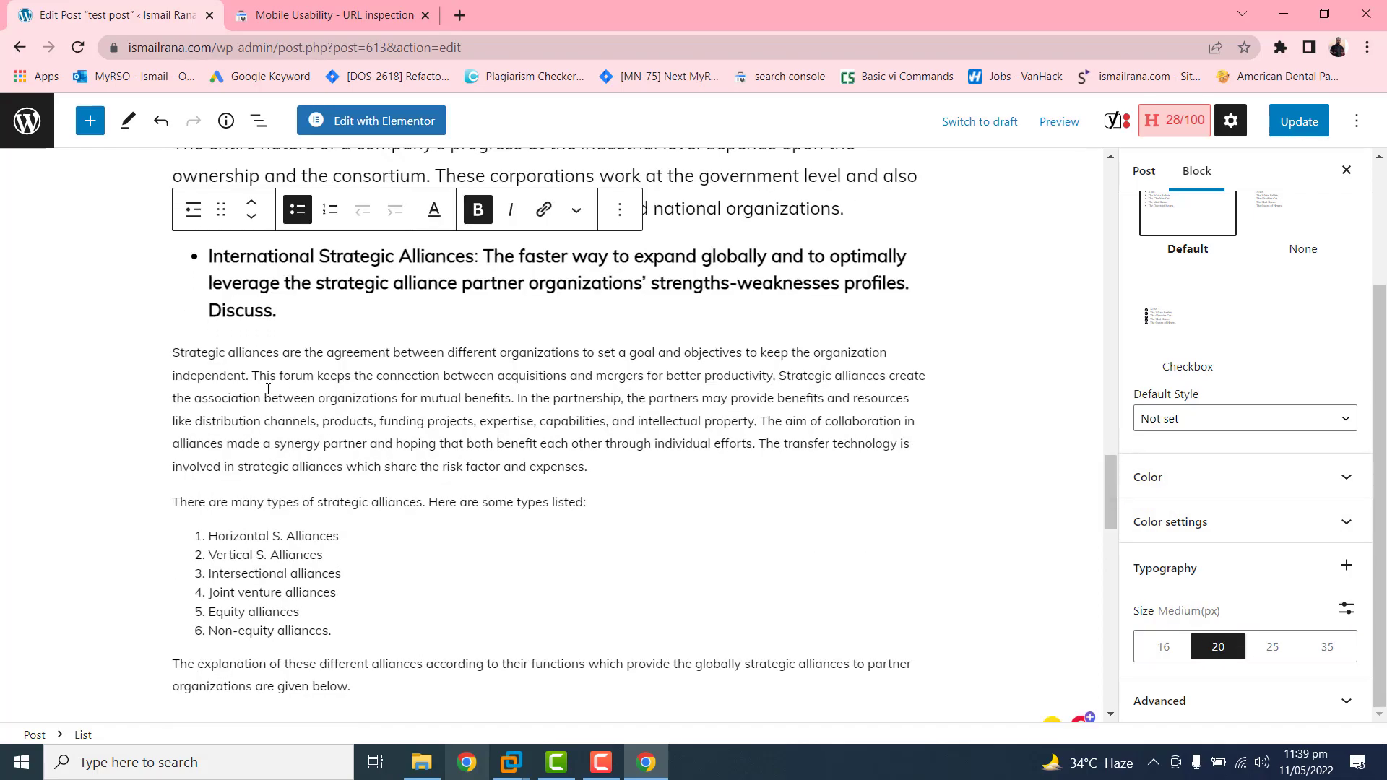
Step: Enlarge the strategic alliances paragraphs to Medium 20px
{"action": "left_click_drag", "start_coordinate": [176, 355], "coordinate": [617, 510]}
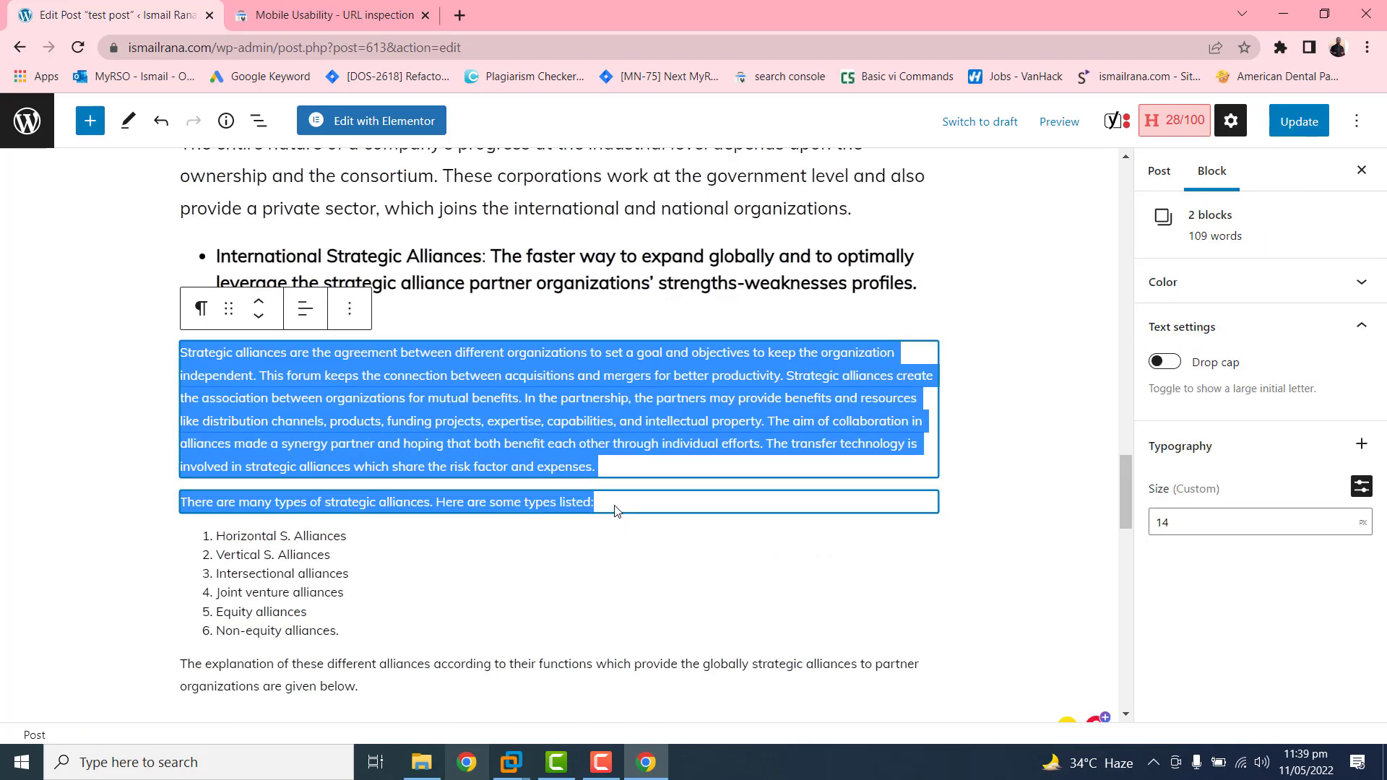
{"action": "left_click", "coordinate": [1362, 492]}
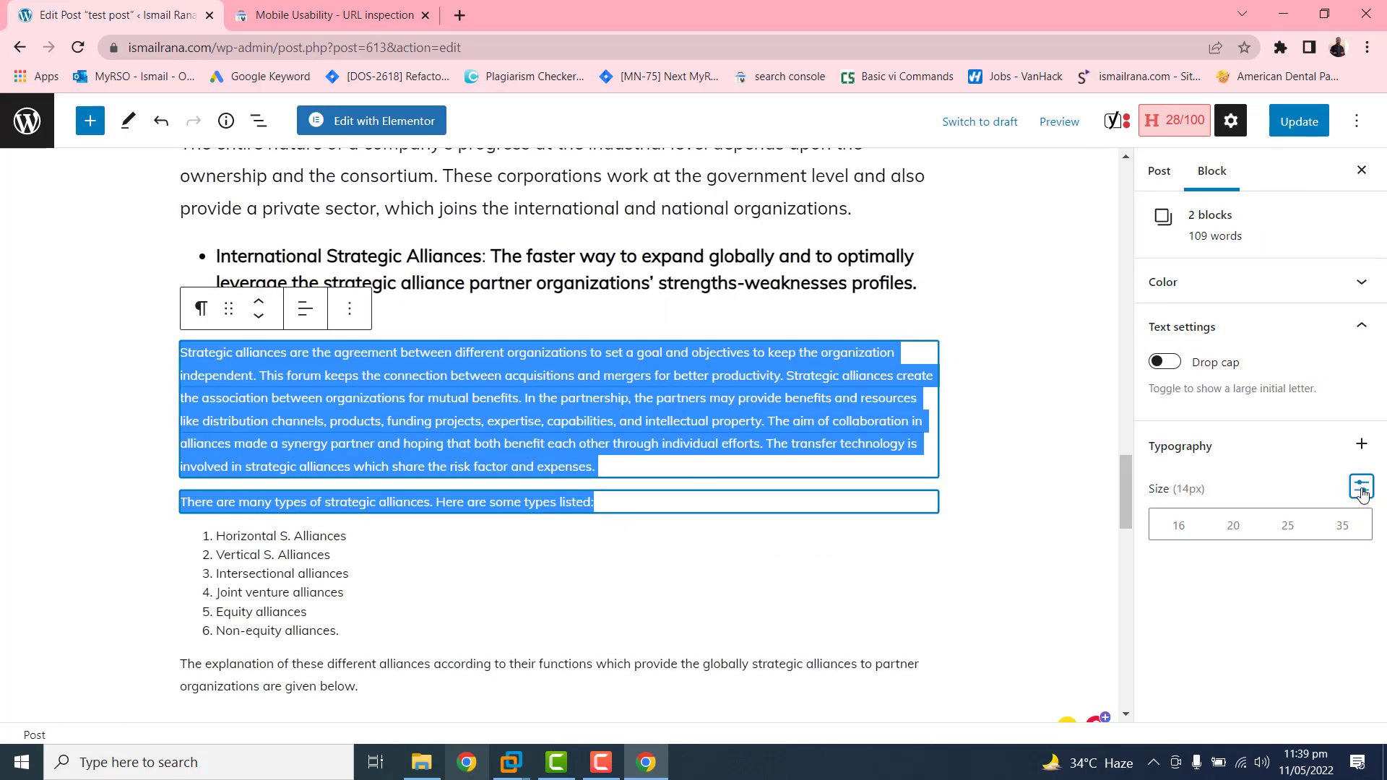
{"action": "left_click", "coordinate": [1240, 526]}
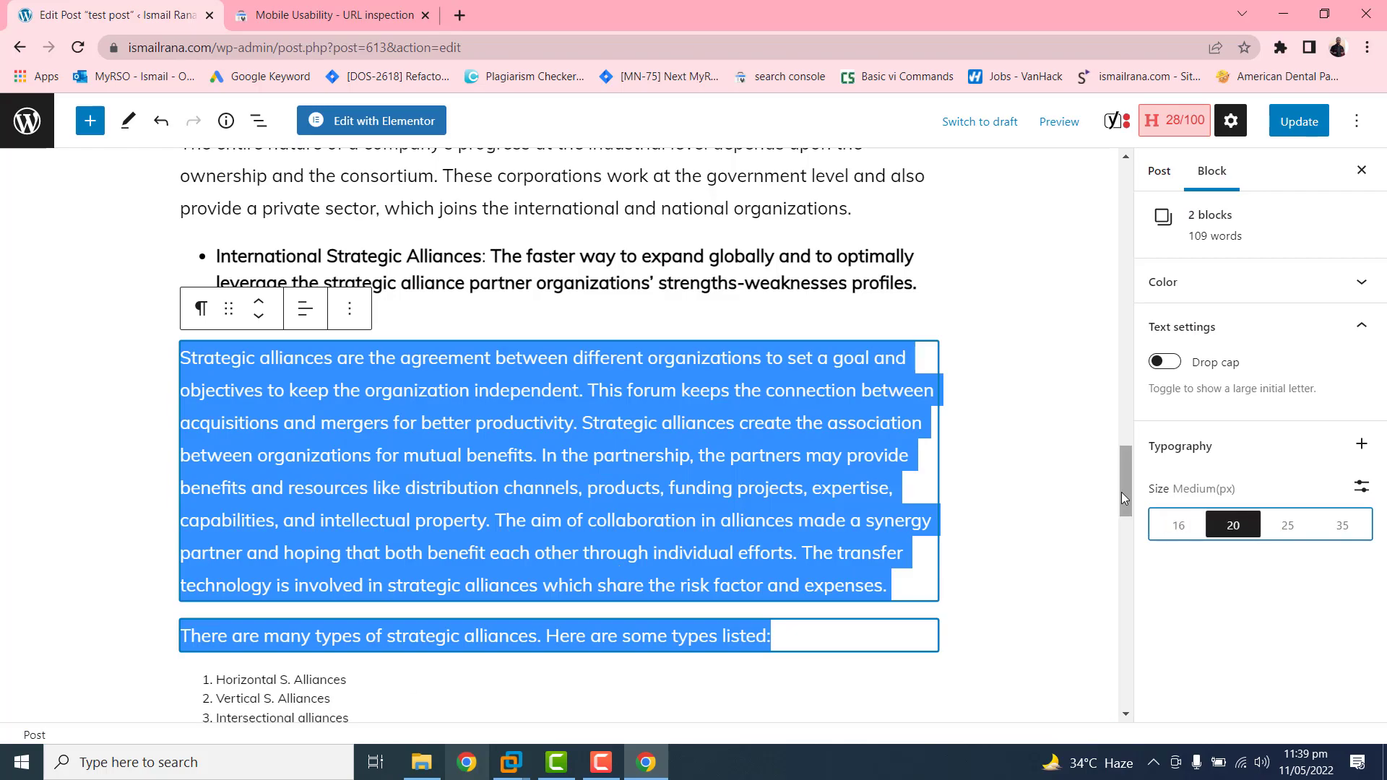
{"action": "left_click_drag", "start_coordinate": [1124, 491], "coordinate": [1129, 541]}
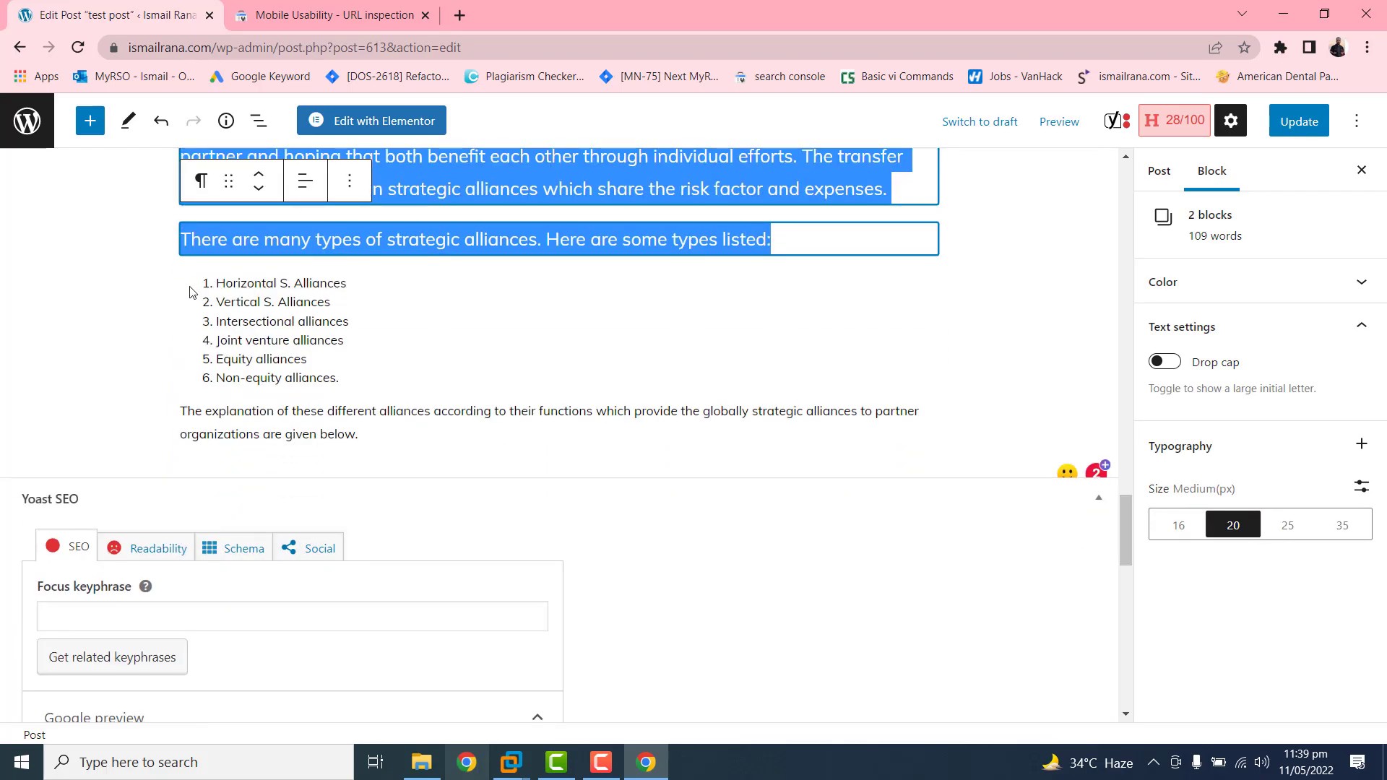
Step: Set the alliance-types numbered list and the paragraph below it to Medium 20px
{"action": "left_click", "coordinate": [302, 322]}
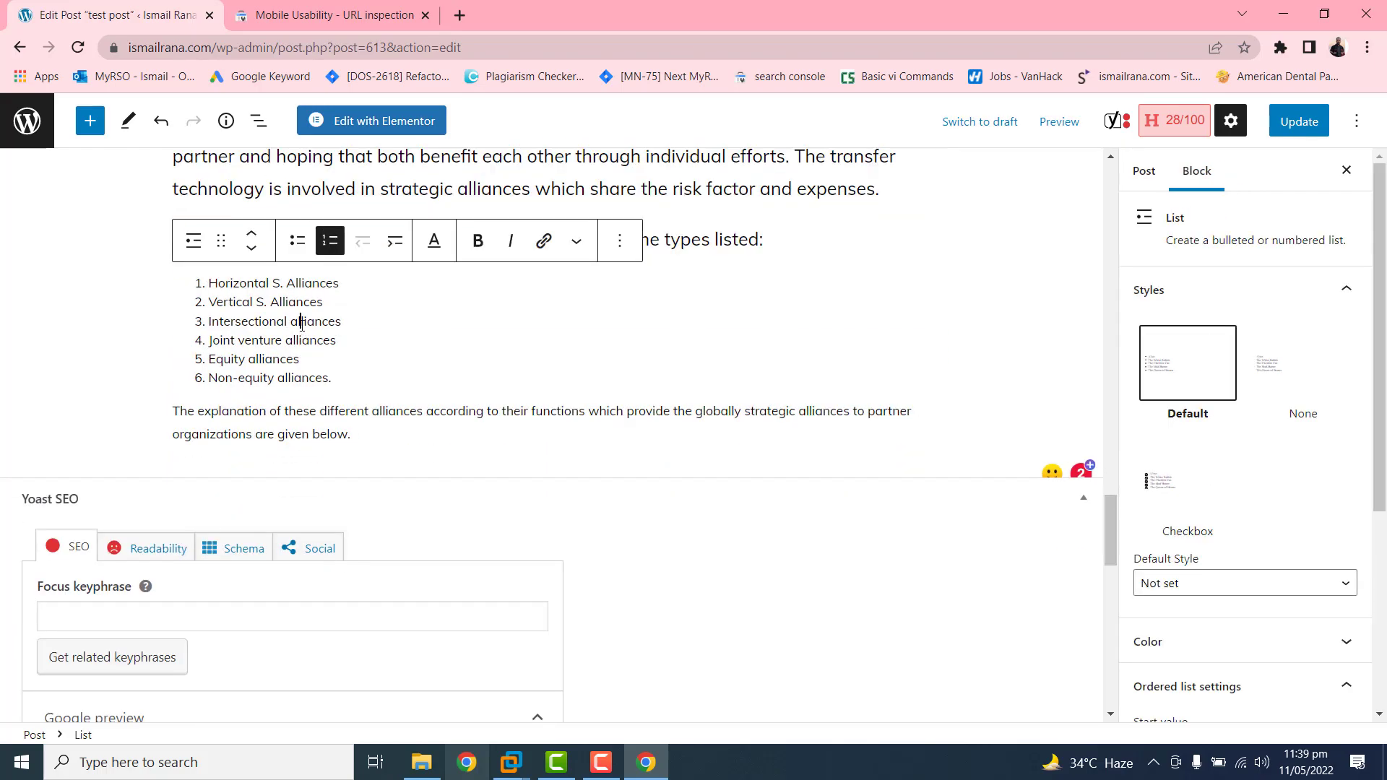
{"action": "scroll", "coordinate": [1269, 643], "scroll_direction": "down", "scroll_amount": 5}
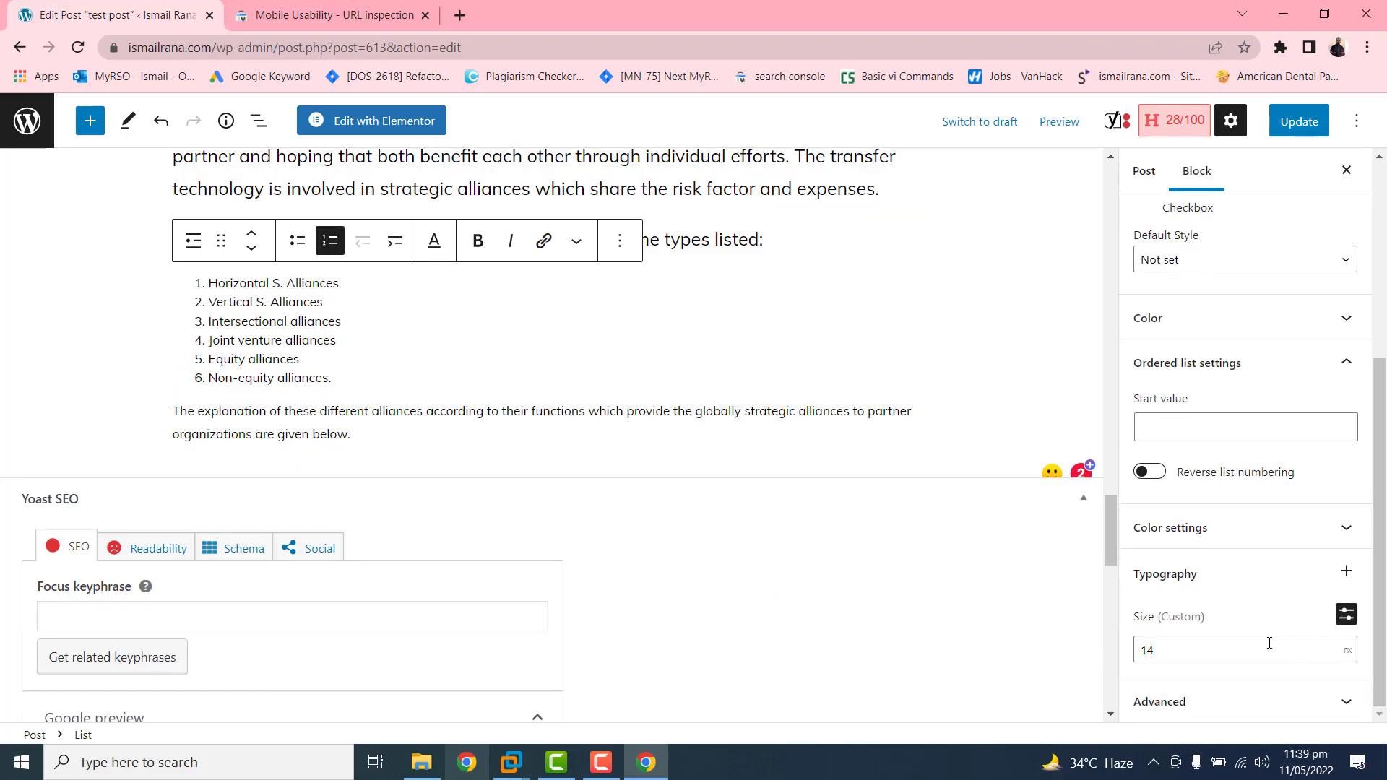
{"action": "left_click", "coordinate": [1348, 617]}
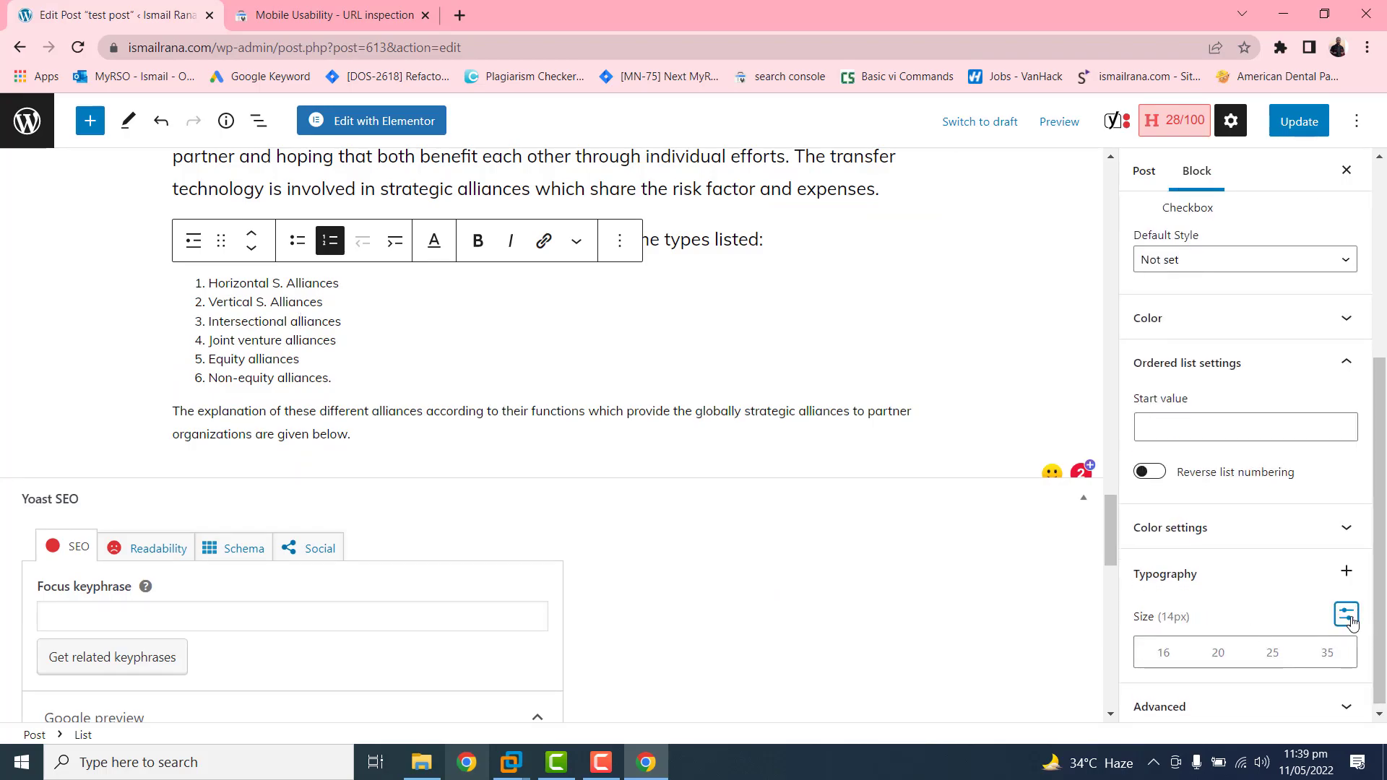
{"action": "left_click", "coordinate": [1221, 658]}
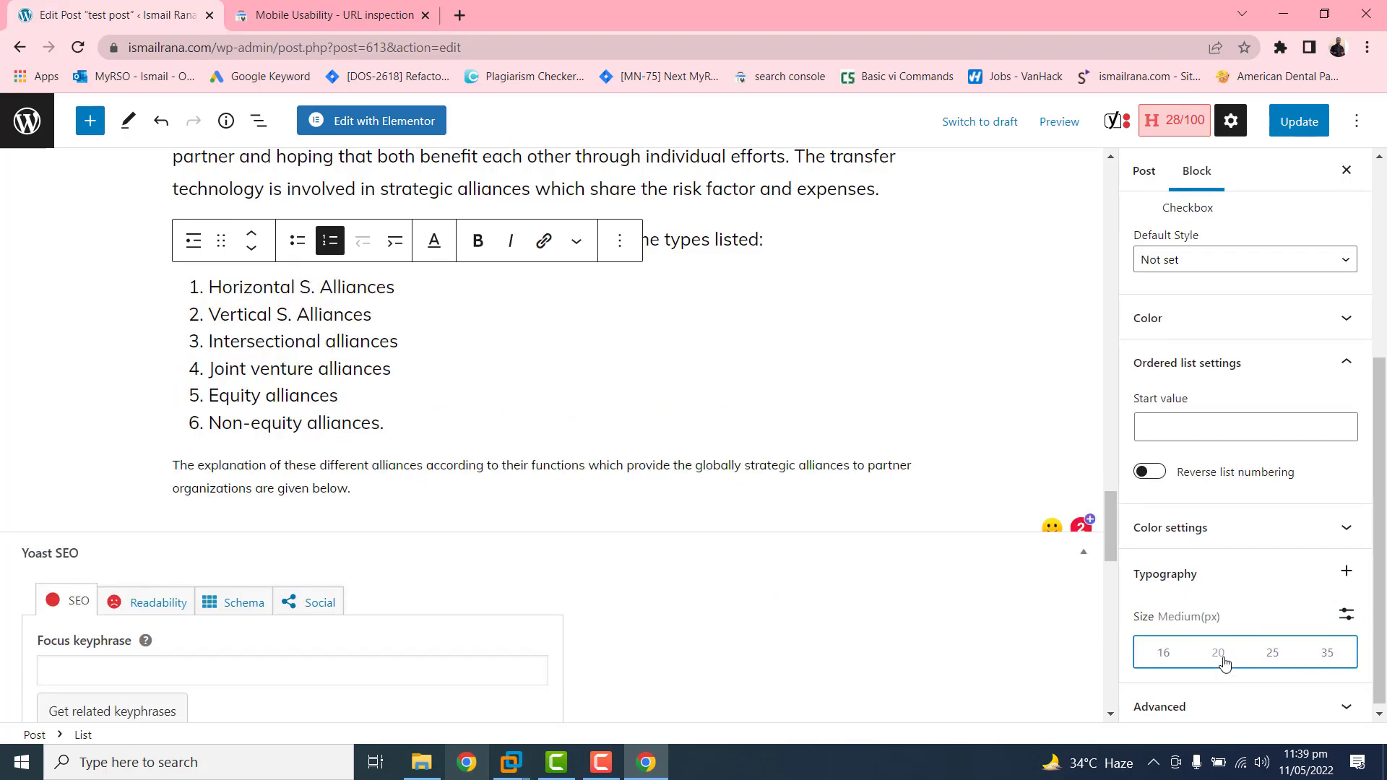
{"action": "left_click", "coordinate": [397, 466]}
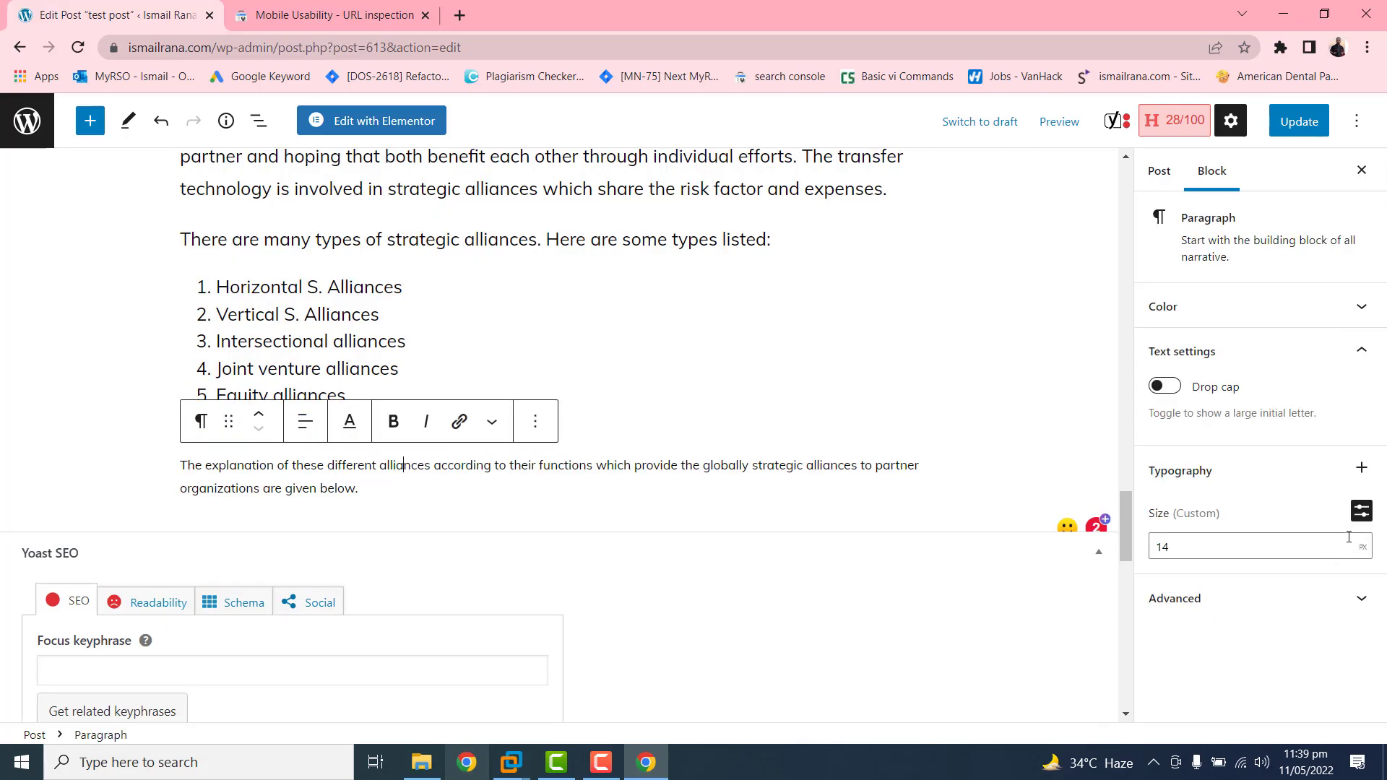
{"action": "left_click", "coordinate": [1361, 511]}
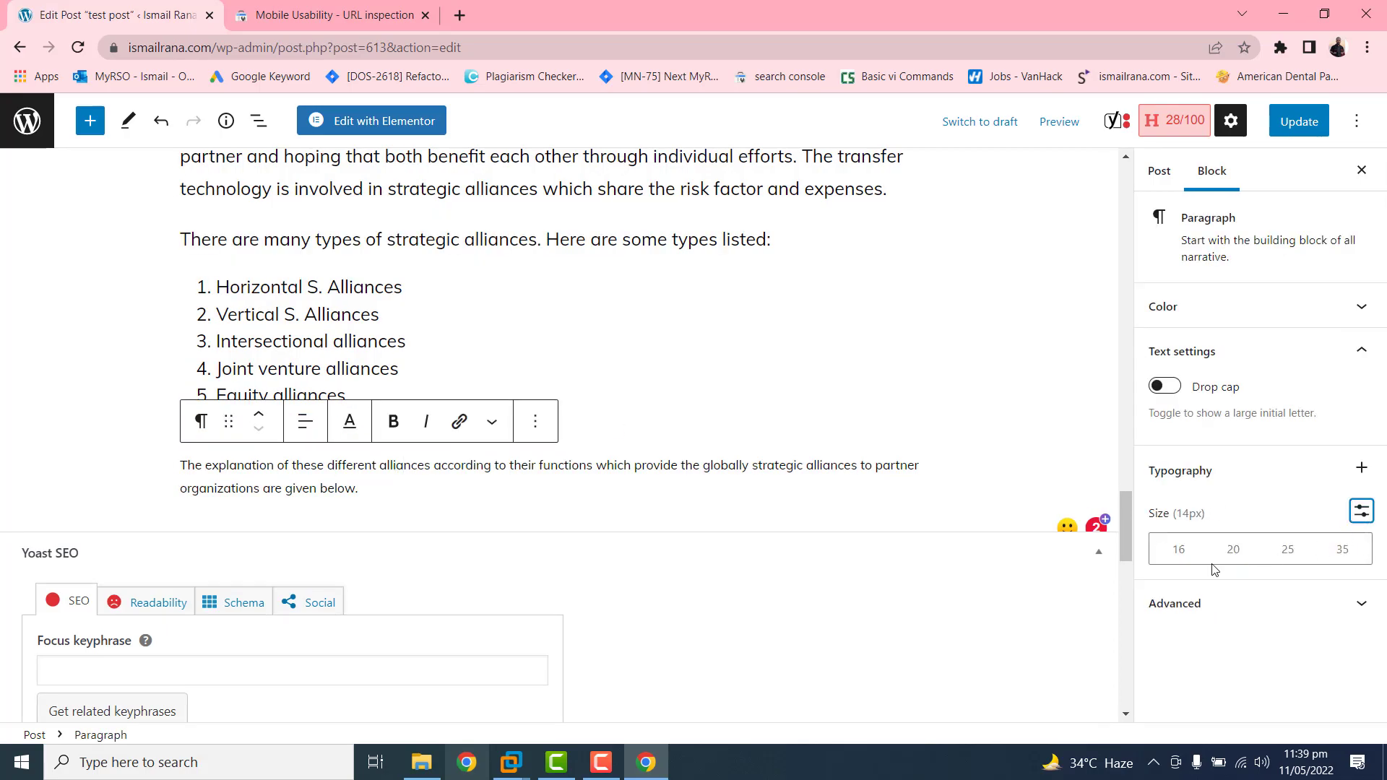
{"action": "left_click", "coordinate": [1234, 551]}
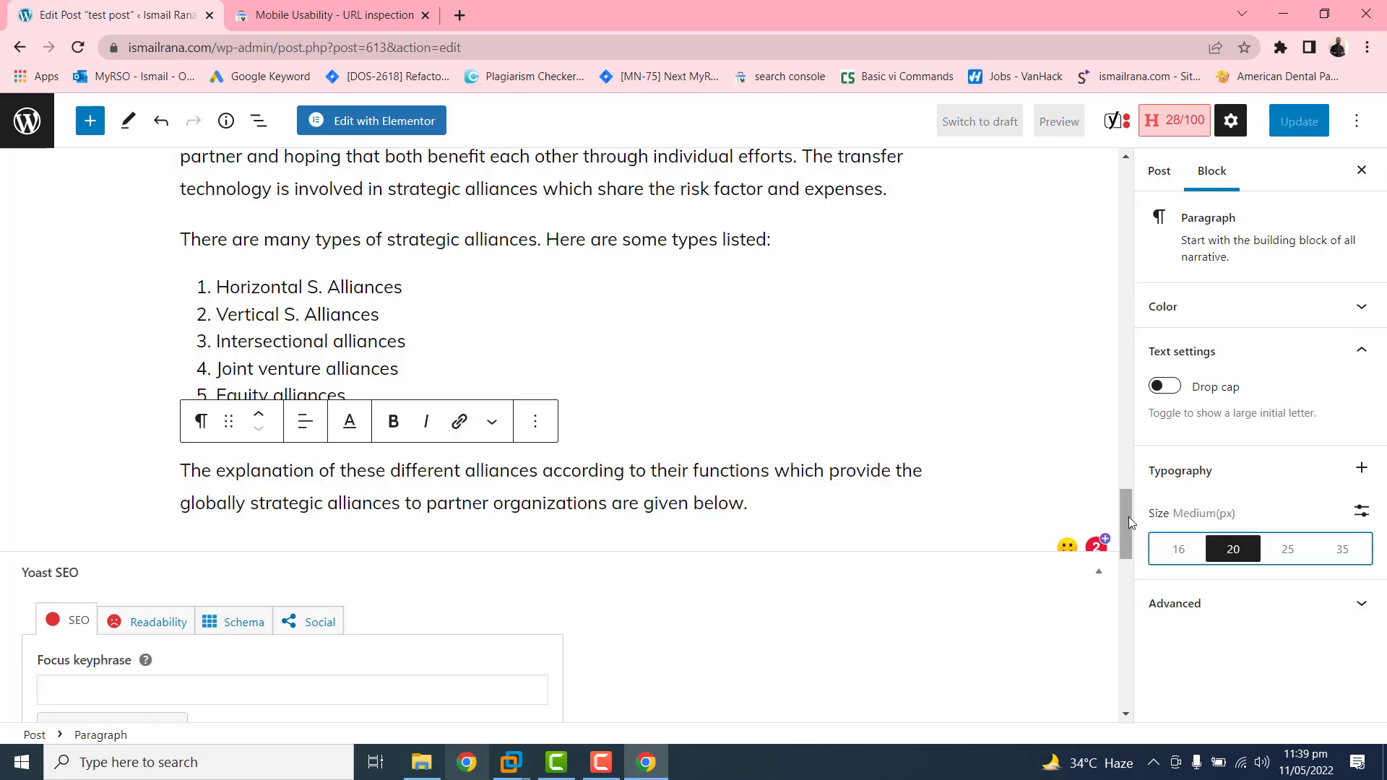
{"action": "scroll", "coordinate": [1129, 534], "scroll_direction": "down", "scroll_amount": 2}
{"action": "left_click_drag", "start_coordinate": [1129, 549], "coordinate": [1121, 205]}
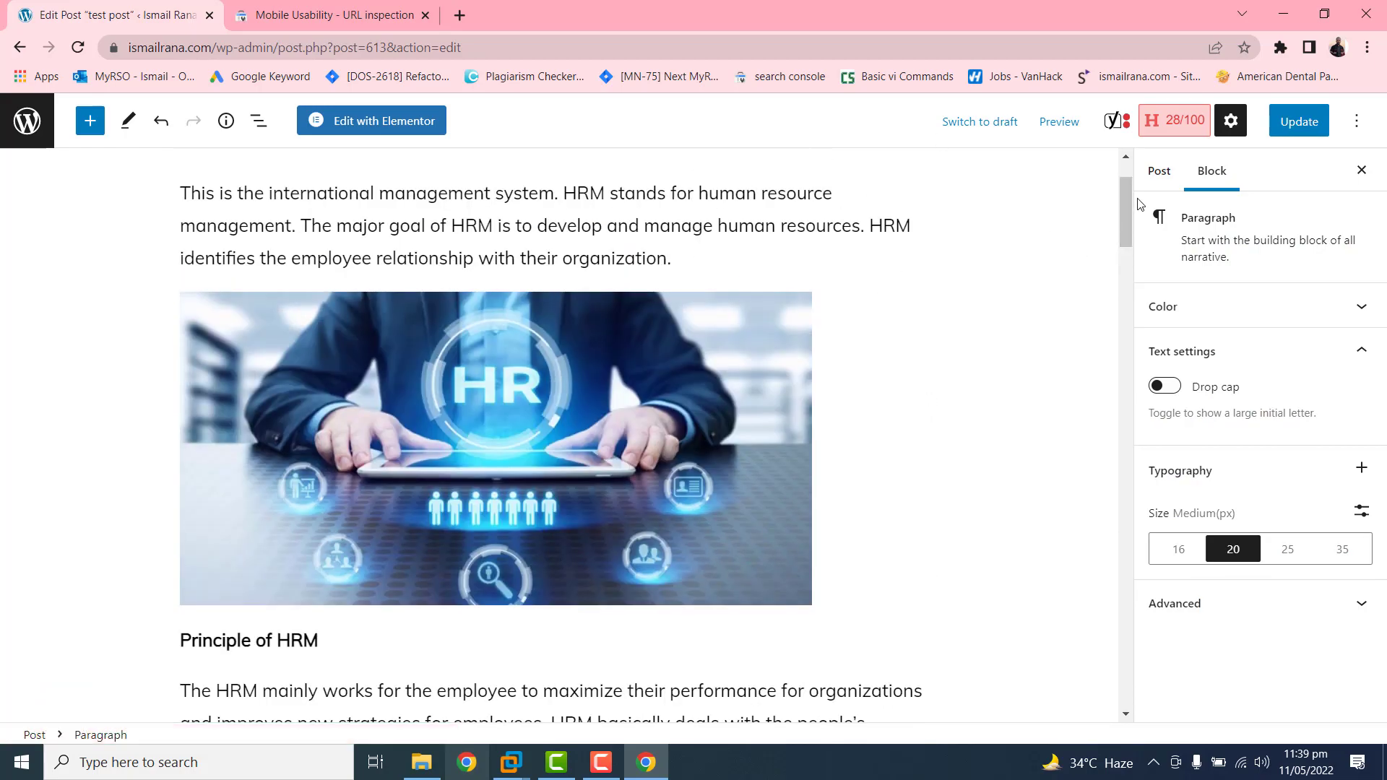
{"action": "left_click_drag", "start_coordinate": [1126, 209], "coordinate": [1125, 179]}
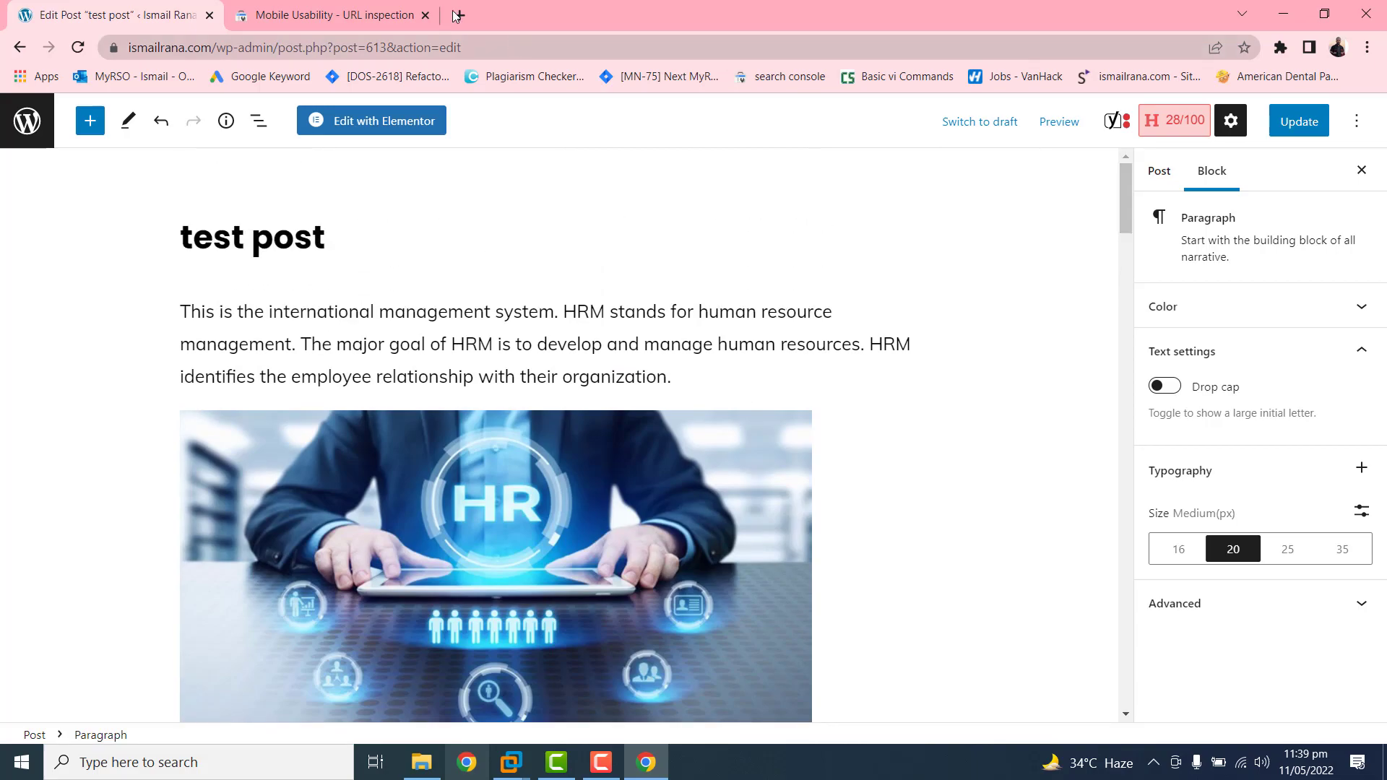
{"action": "left_click", "coordinate": [365, 13]}
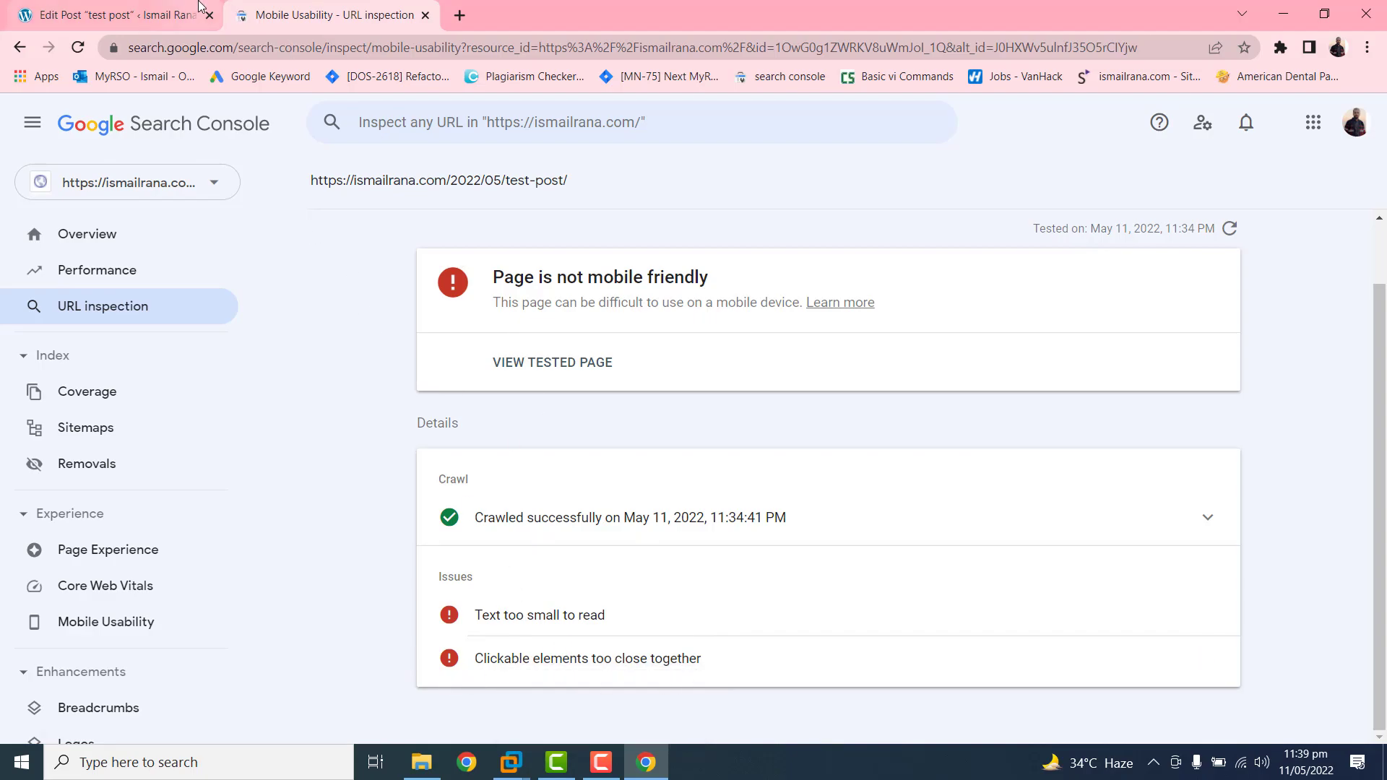
{"action": "left_click", "coordinate": [166, 6]}
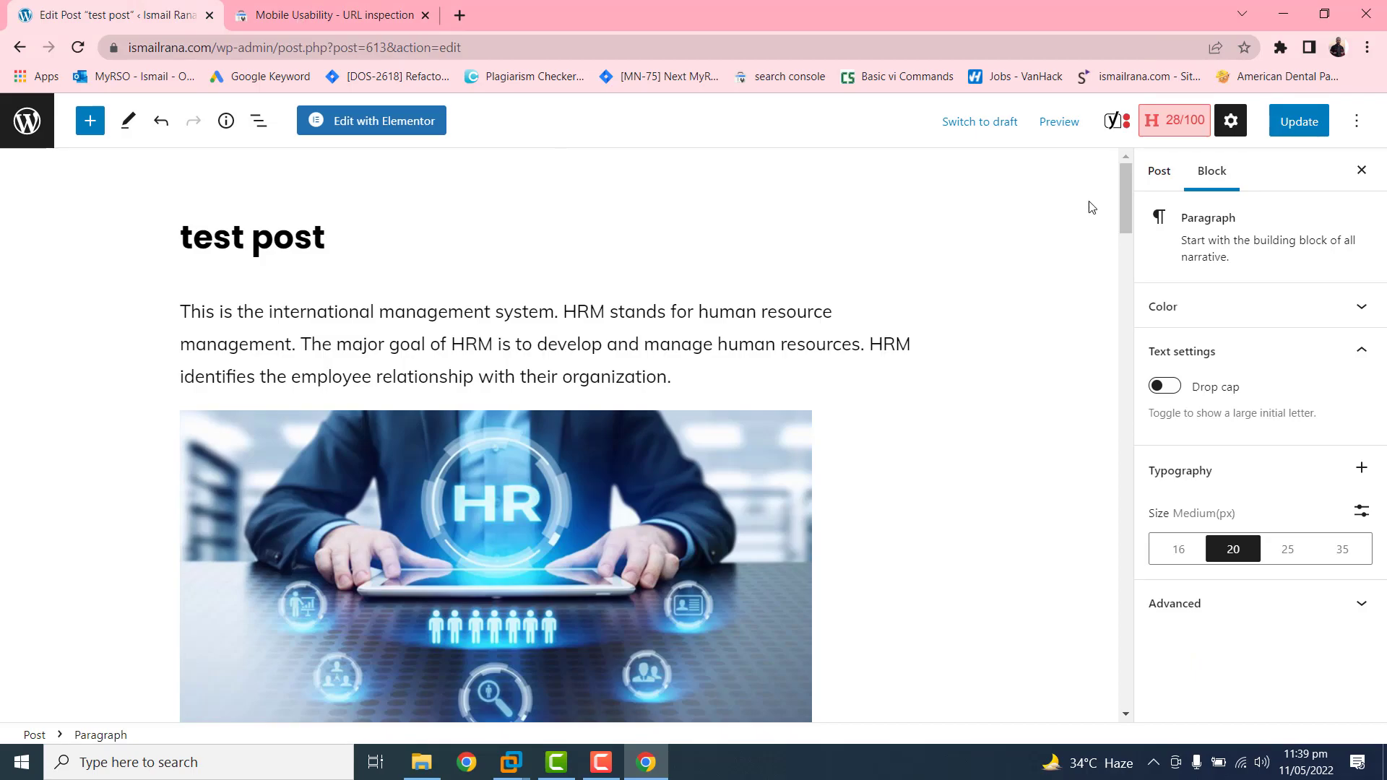
{"action": "left_click_drag", "start_coordinate": [1128, 200], "coordinate": [1130, 222]}
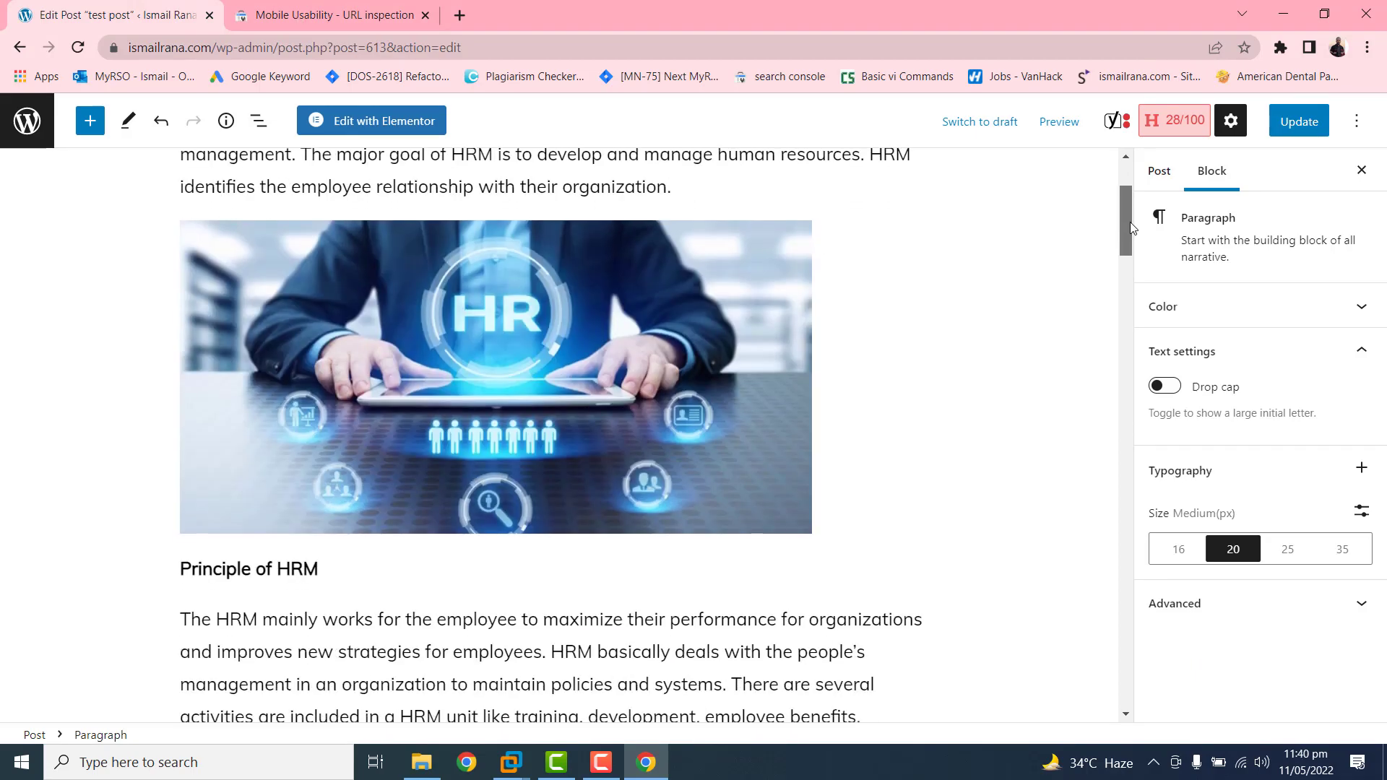
{"action": "left_click", "coordinate": [548, 350]}
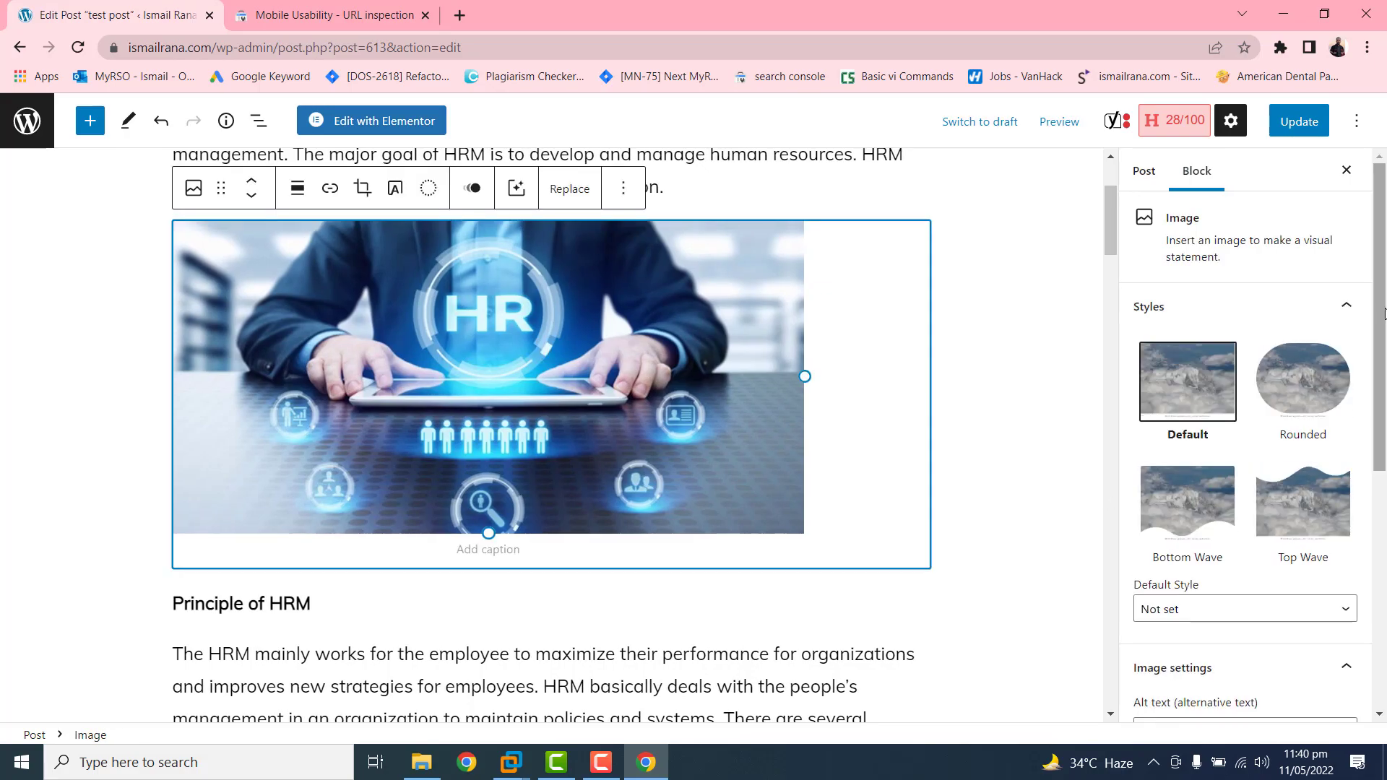
Step: Scale the HR image to 75% (525 × 260 px), briefly trying 50% first
{"action": "left_click_drag", "start_coordinate": [1384, 312], "coordinate": [1383, 566]}
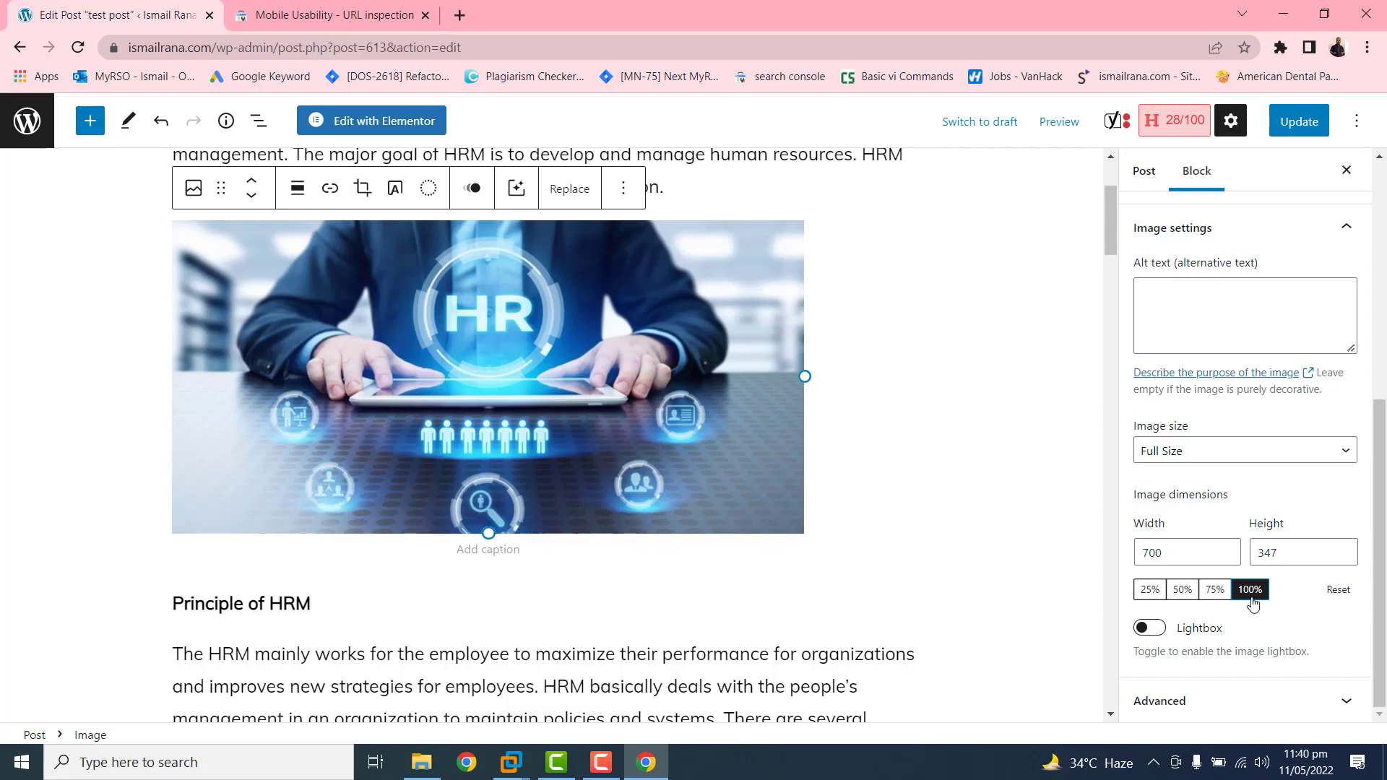
{"action": "left_click", "coordinate": [1215, 590]}
{"action": "left_click", "coordinate": [1183, 591]}
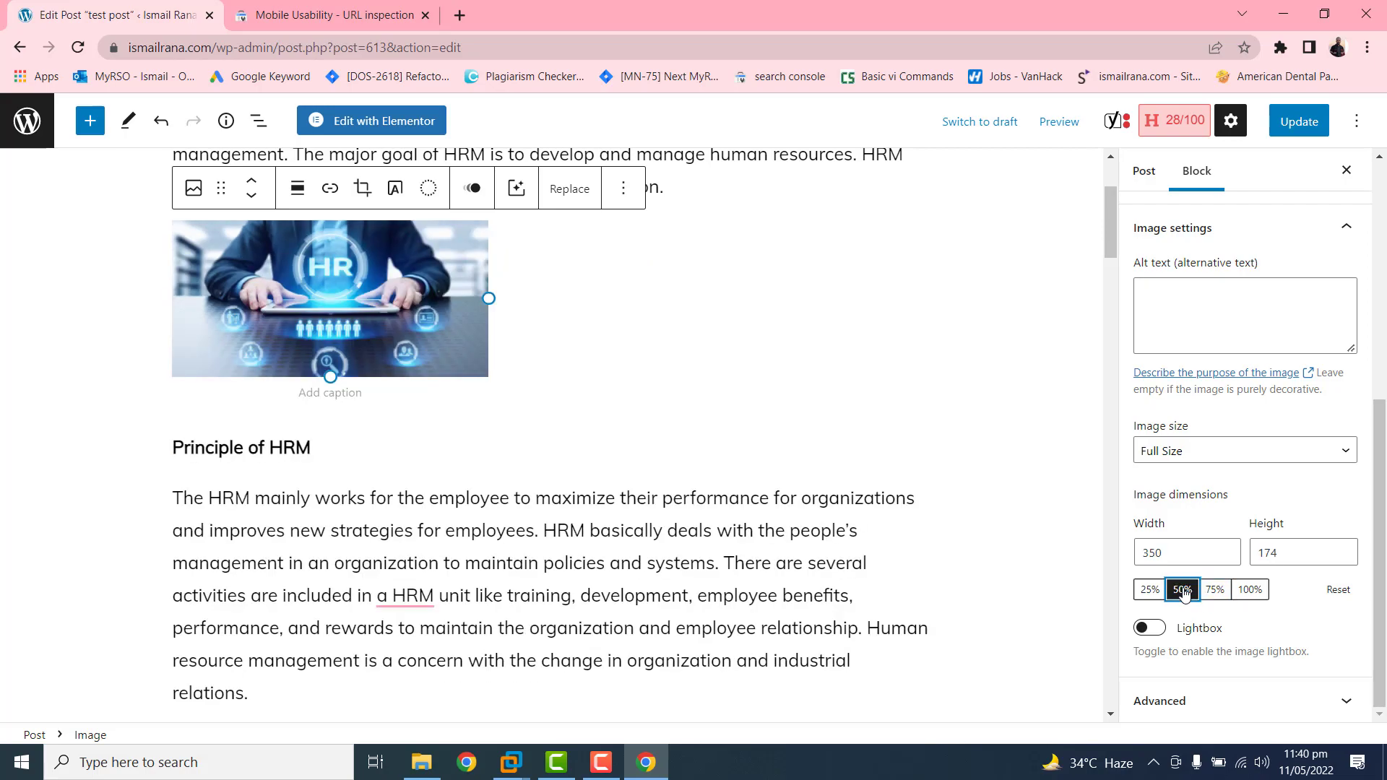
{"action": "left_click", "coordinate": [1218, 592]}
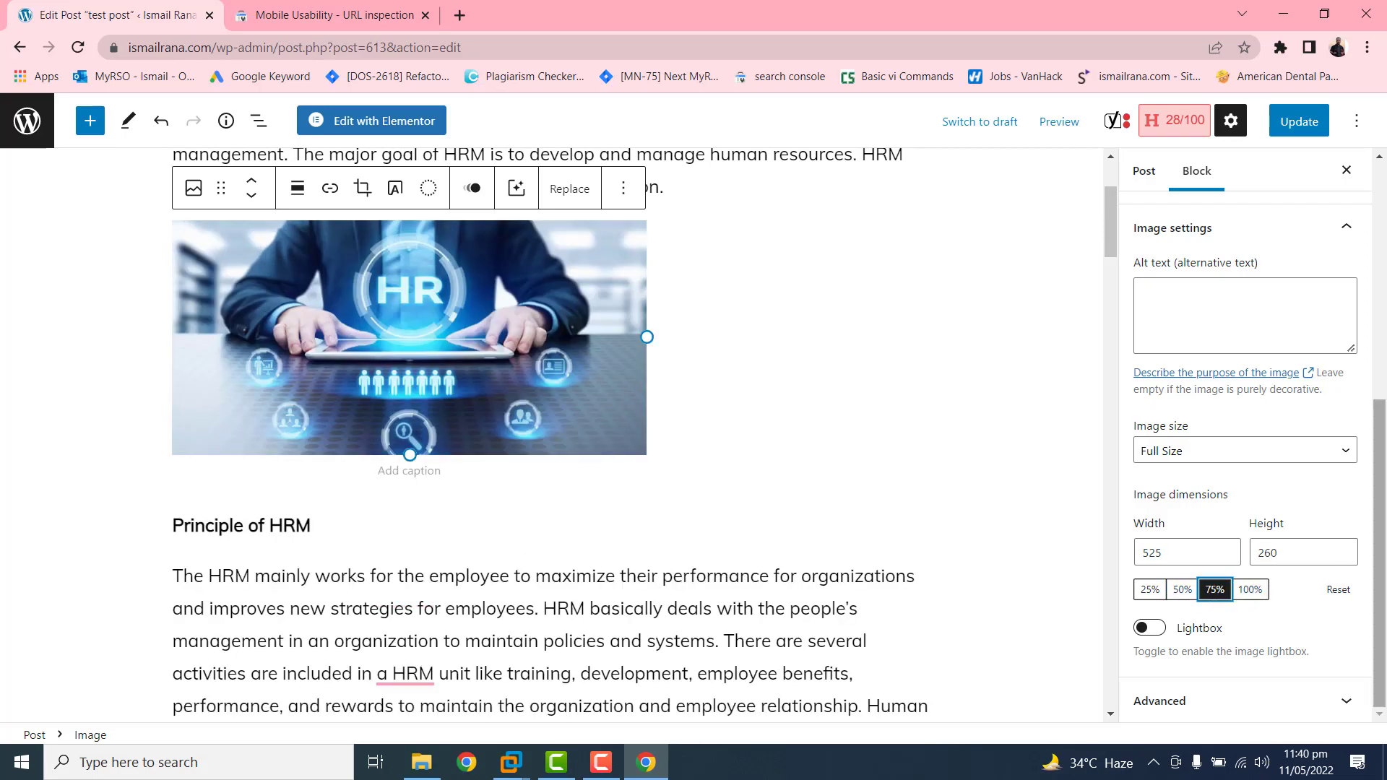
{"action": "scroll", "coordinate": [1385, 620], "scroll_direction": "up", "scroll_amount": 6}
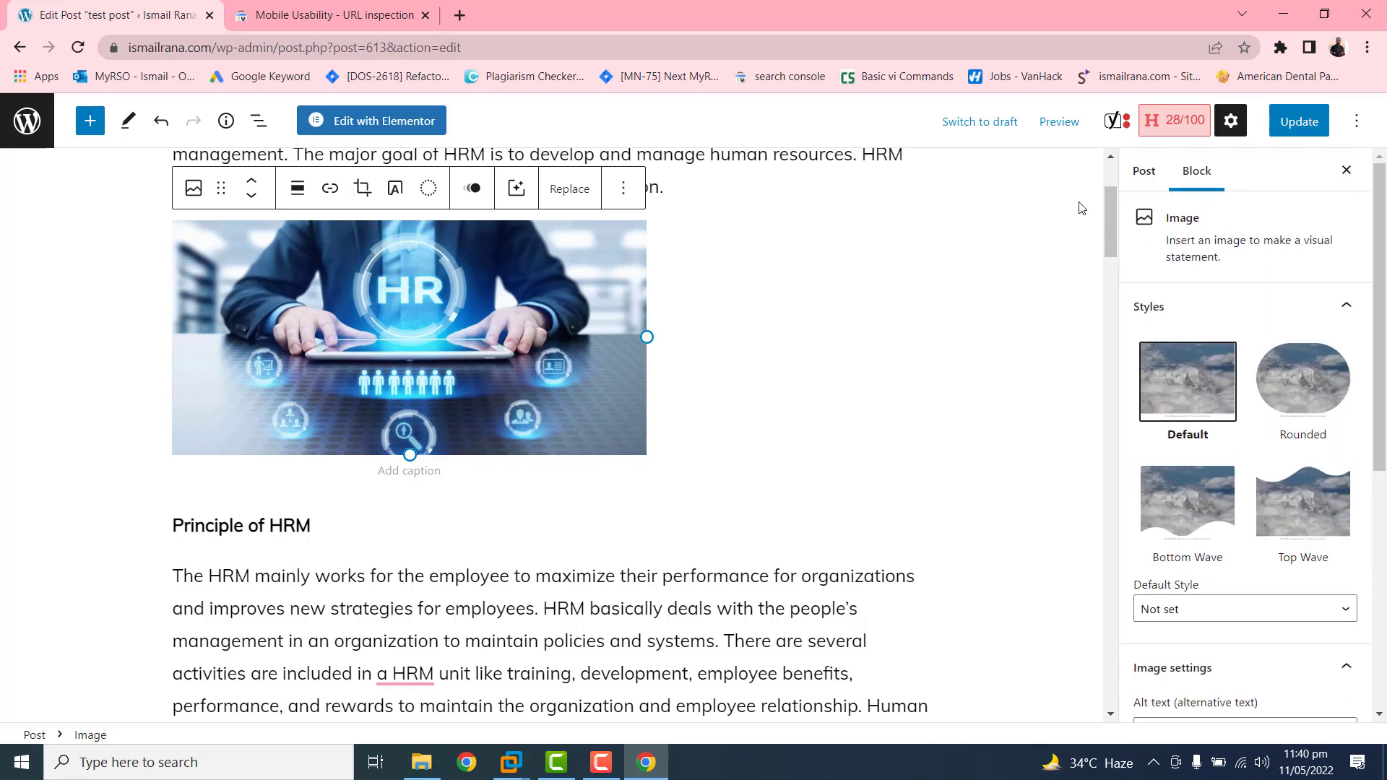
{"action": "mouse_move", "coordinate": [1110, 216]}
{"action": "left_mouse_down"}
{"action": "mouse_move", "coordinate": [1105, 190]}
{"action": "mouse_move", "coordinate": [1104, 206]}
{"action": "left_mouse_up"}
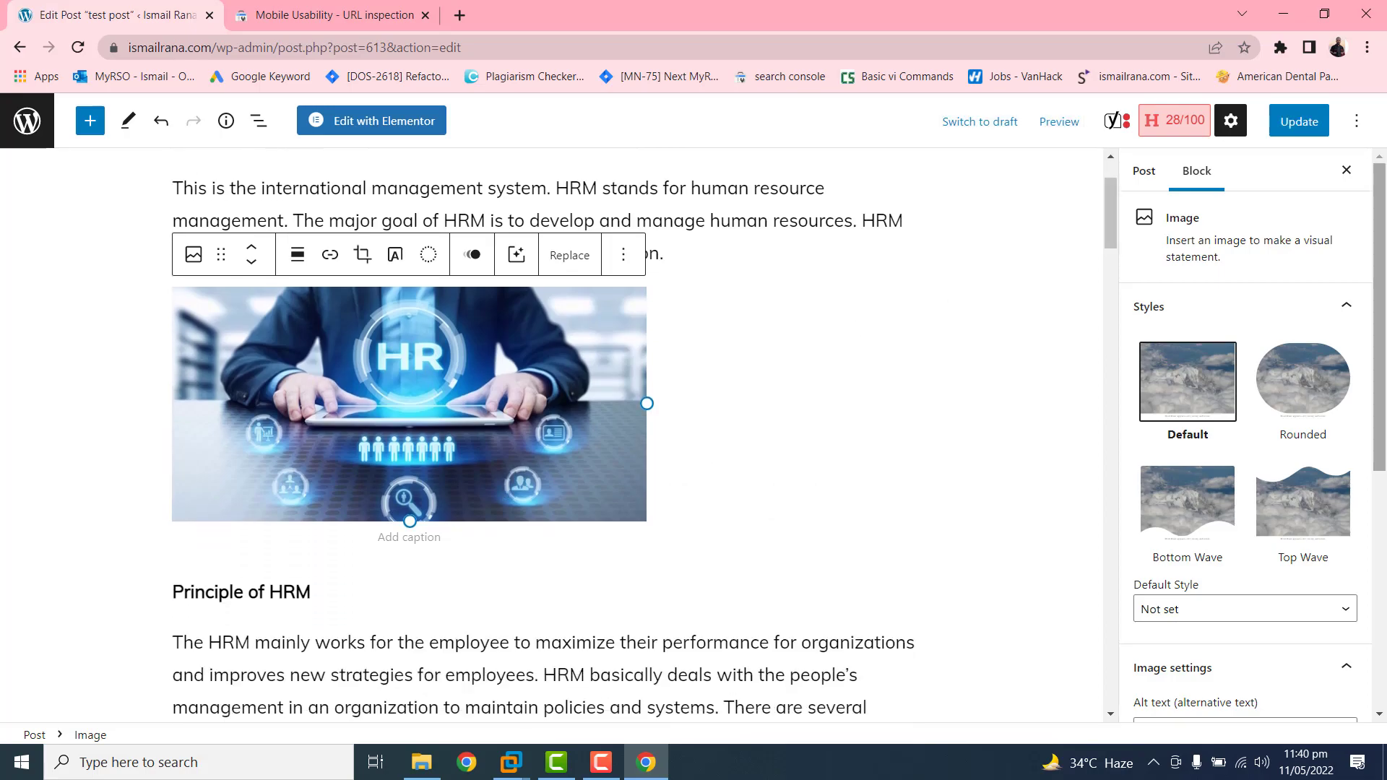
{"action": "mouse_move", "coordinate": [1383, 337]}
{"action": "left_mouse_down"}
{"action": "mouse_move", "coordinate": [1385, 571]}
{"action": "mouse_move", "coordinate": [1381, 322]}
{"action": "left_mouse_up"}
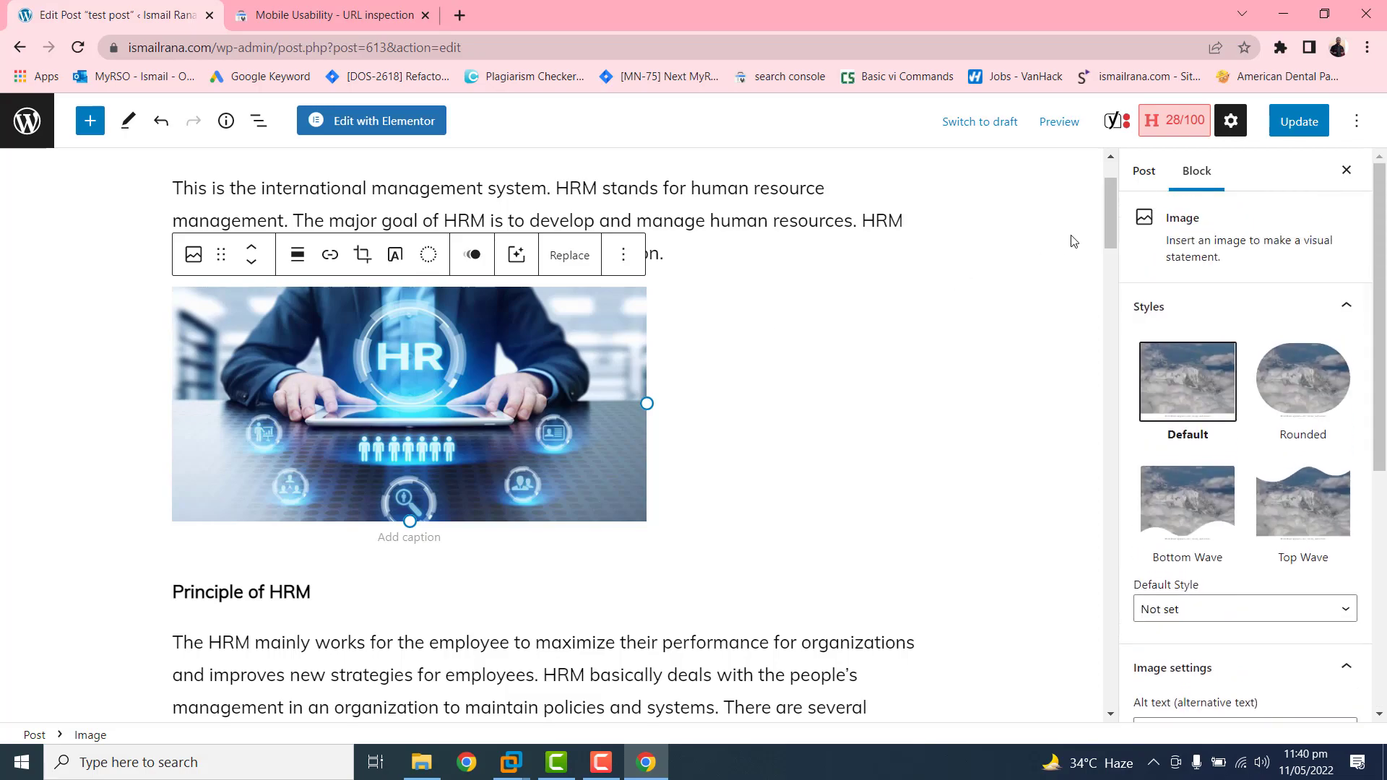
{"action": "left_click_drag", "start_coordinate": [1105, 197], "coordinate": [1116, 170]}
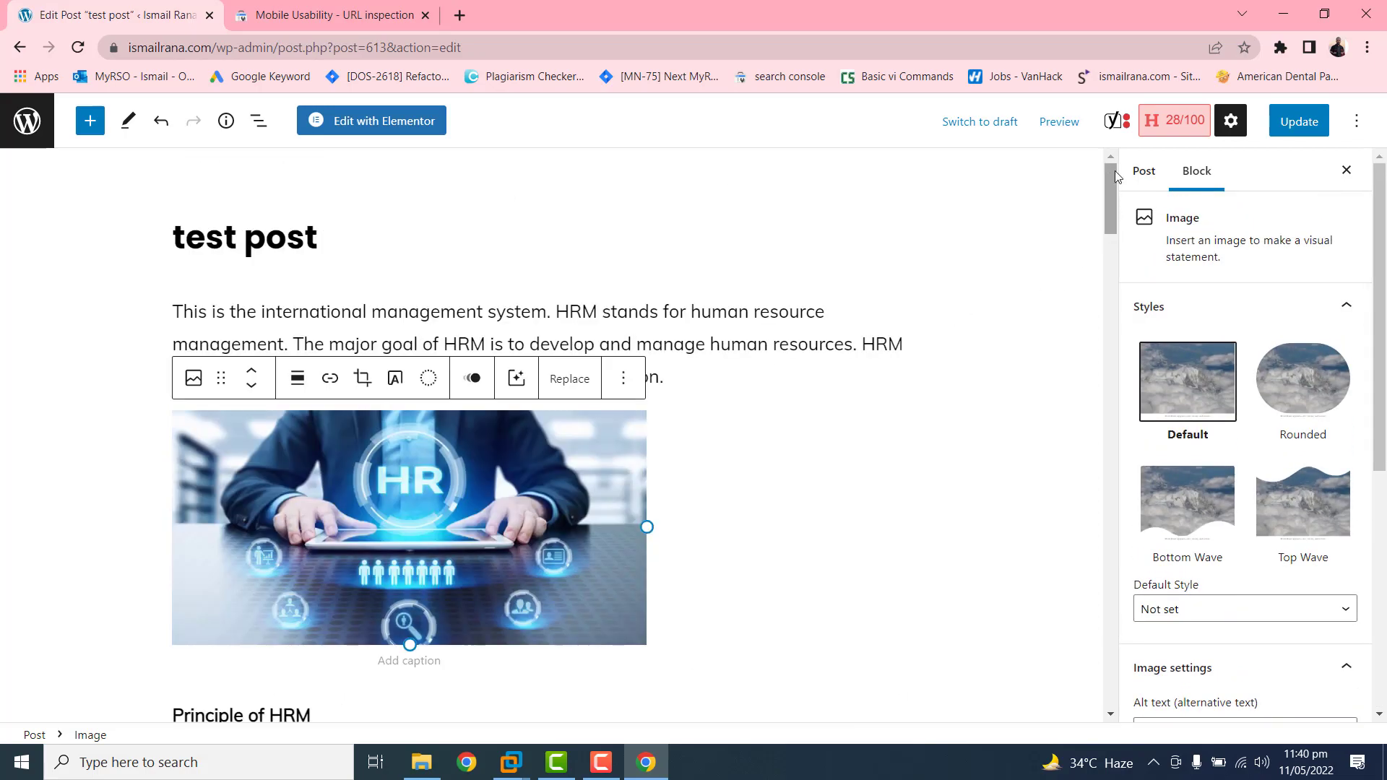
Step: Update the post and view the live test post, scrolling through it and back to the top
{"action": "left_click", "coordinate": [1288, 129]}
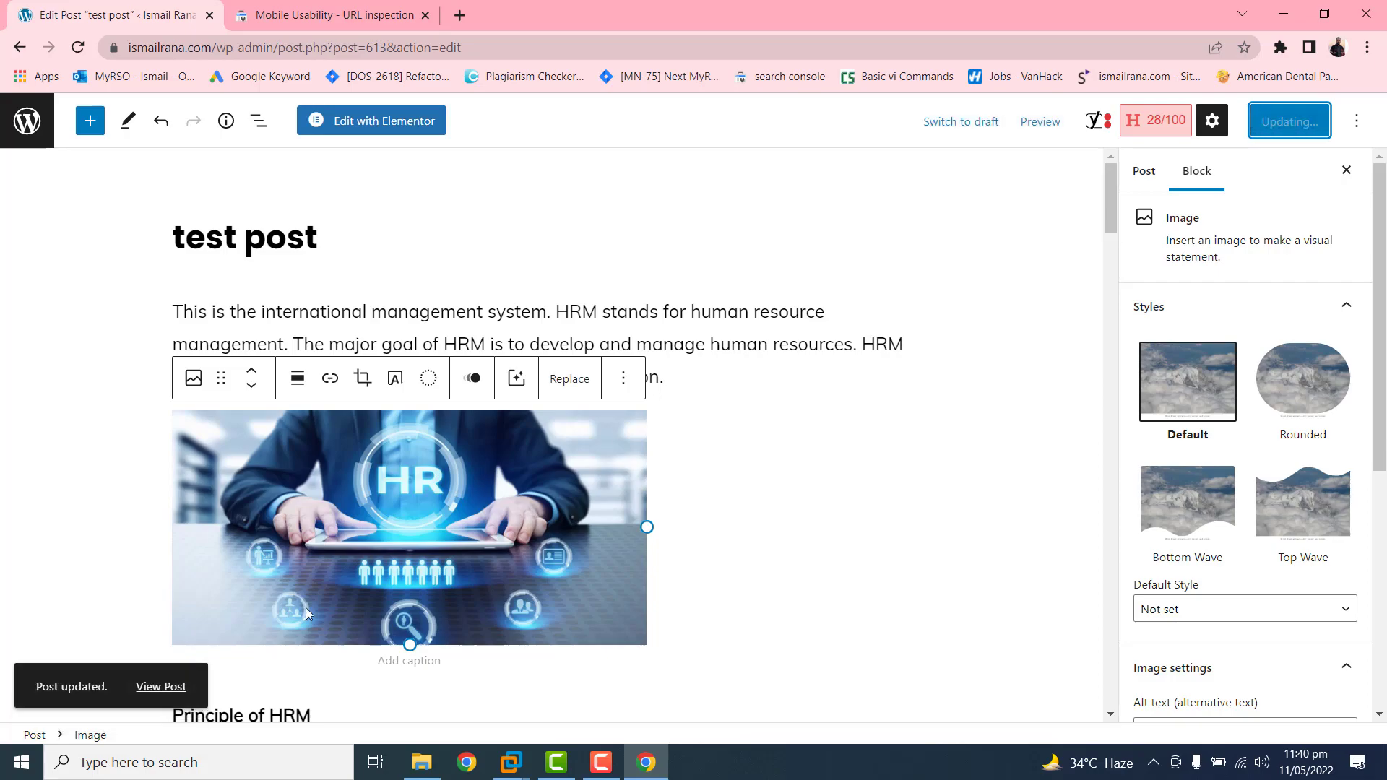
{"action": "left_click", "coordinate": [161, 693]}
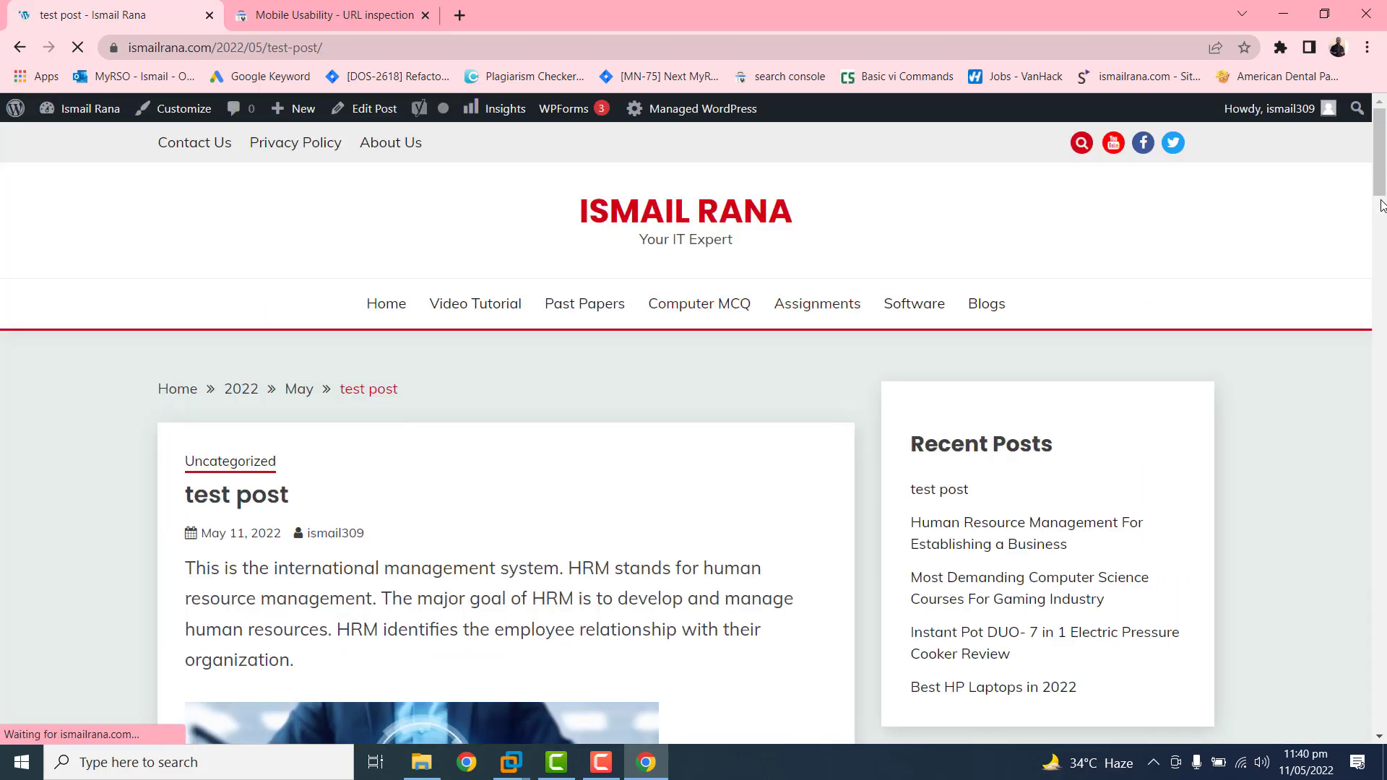
{"action": "left_click_drag", "start_coordinate": [1382, 189], "coordinate": [1362, 681]}
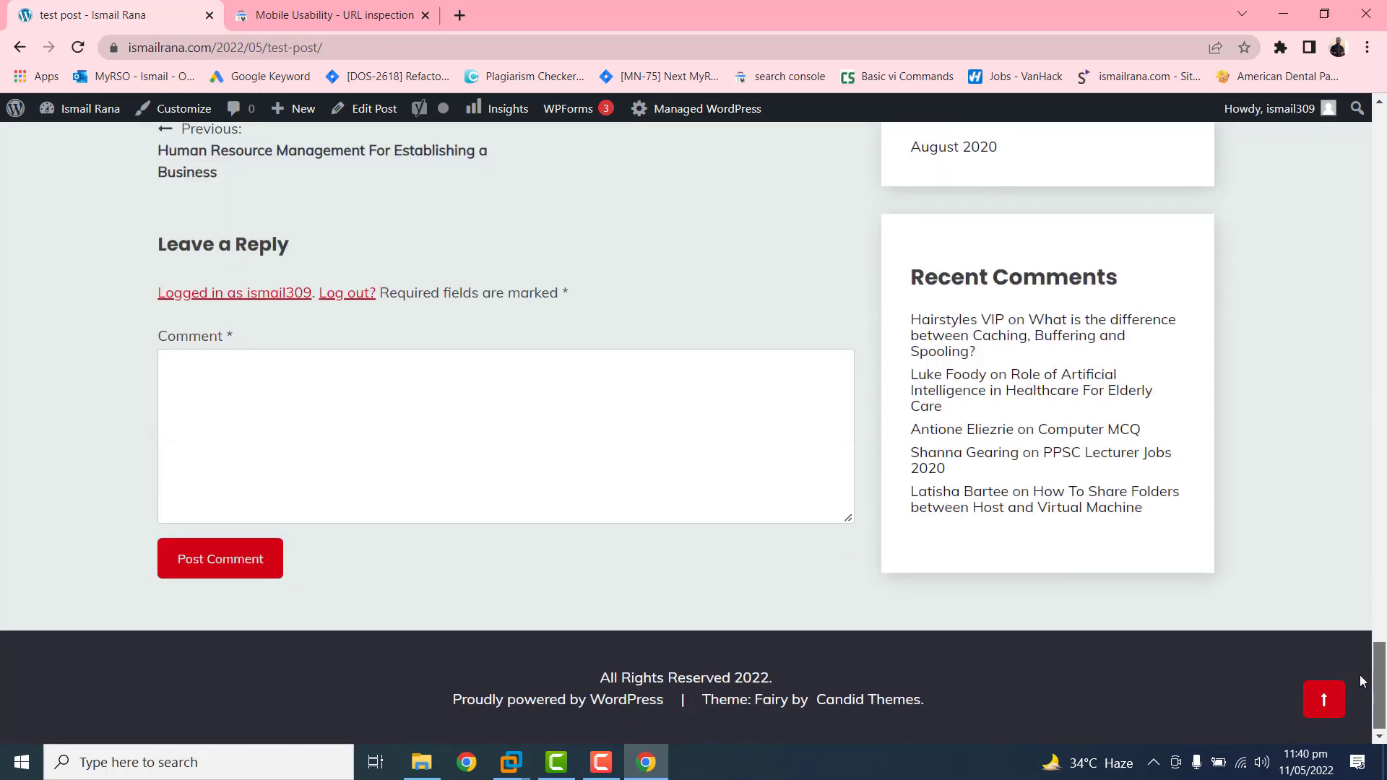
{"action": "left_click", "coordinate": [1324, 699]}
Step: Select the post's URL and return to the Search Console mobile usability report
{"action": "left_click", "coordinate": [589, 46]}
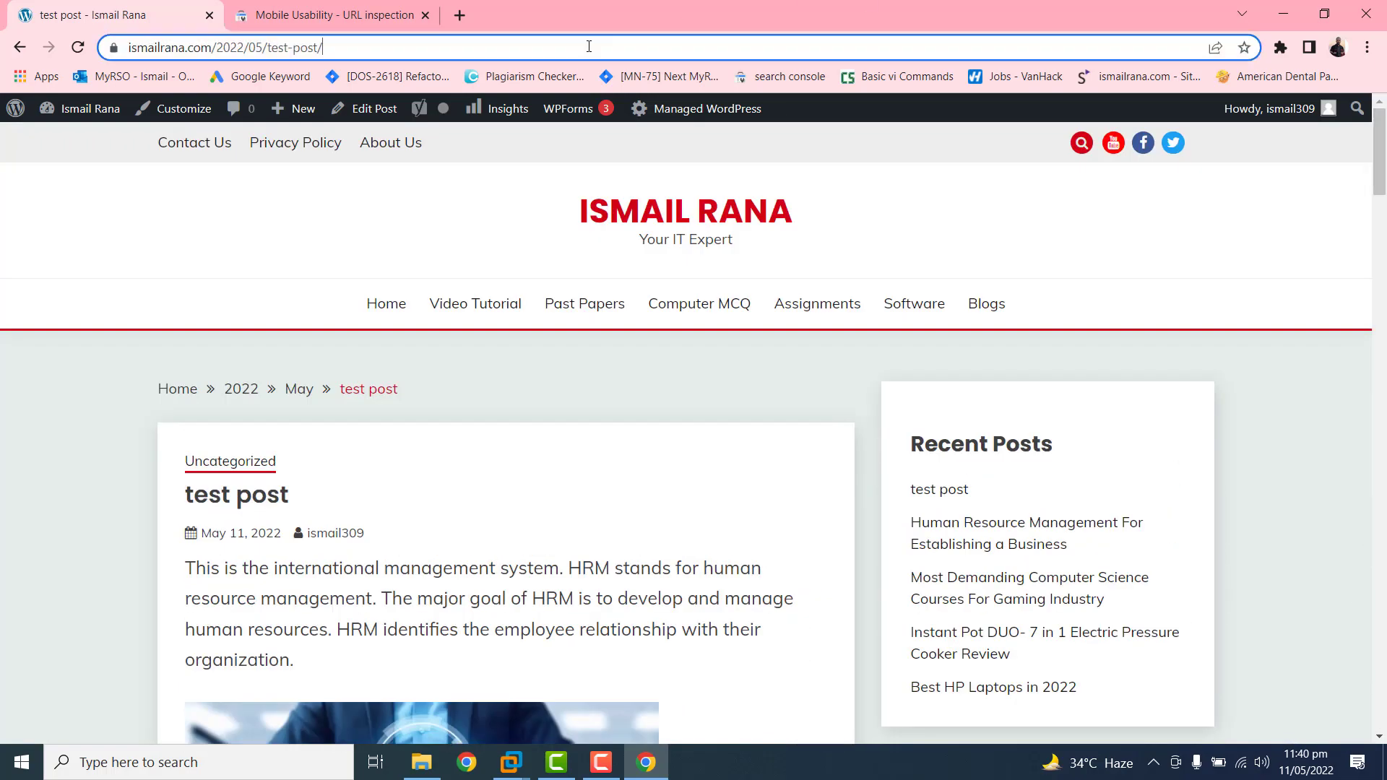
{"action": "key", "text": "ctrl+a"}
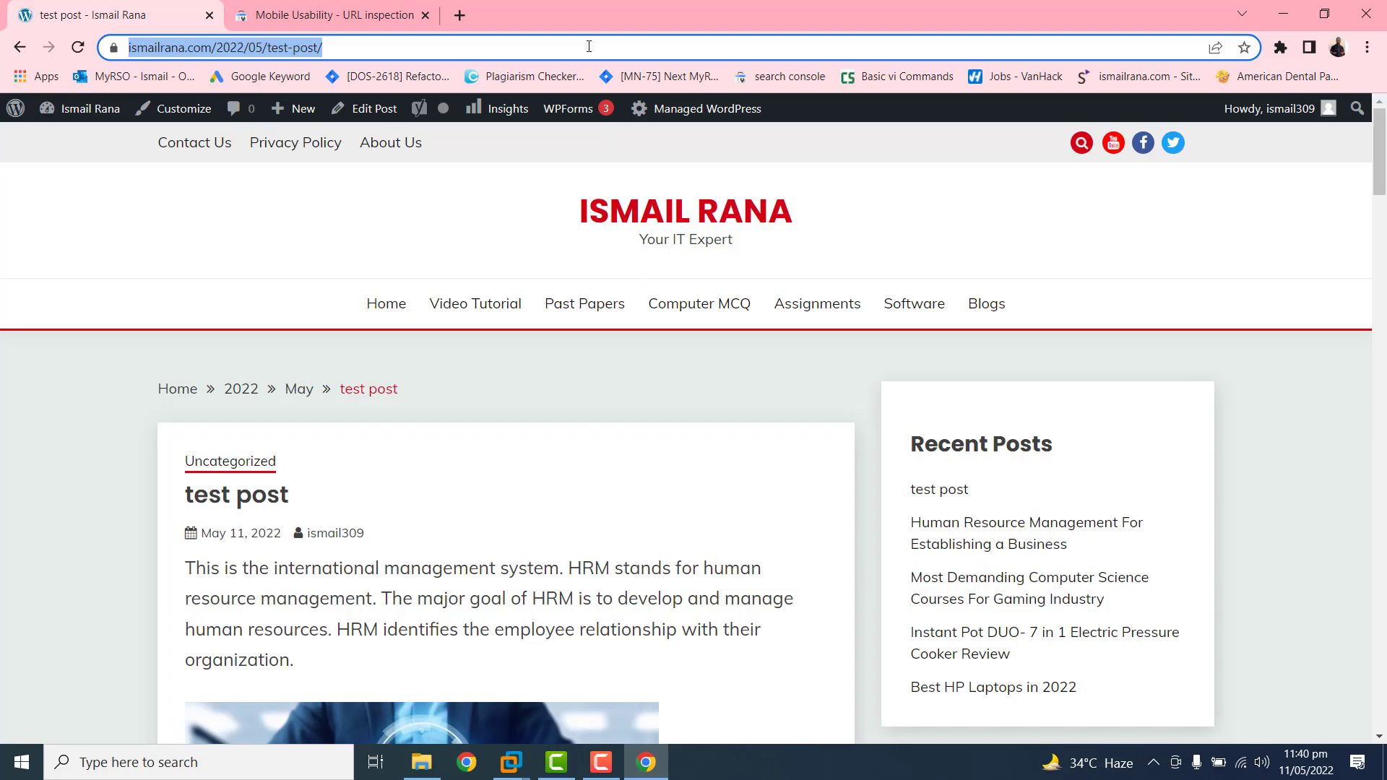
{"action": "left_click", "coordinate": [369, 6]}
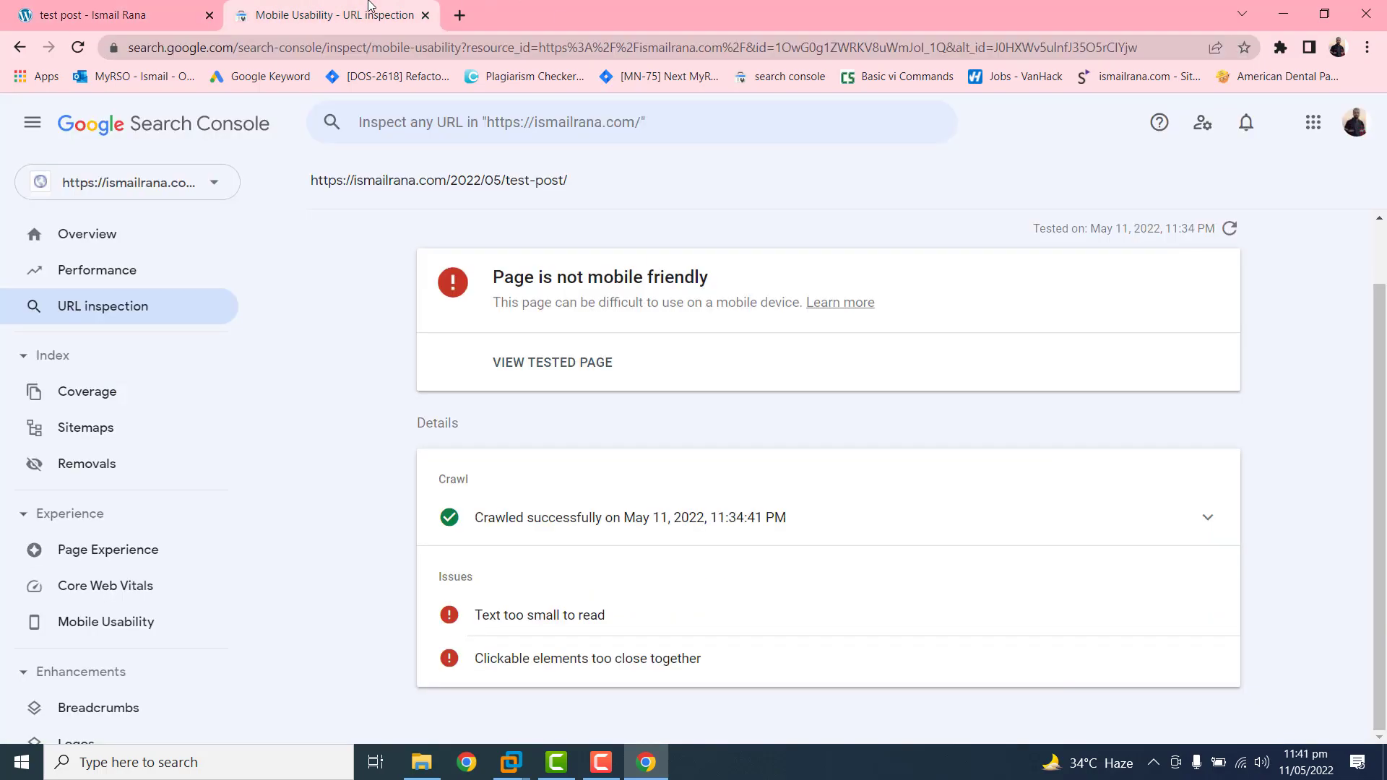